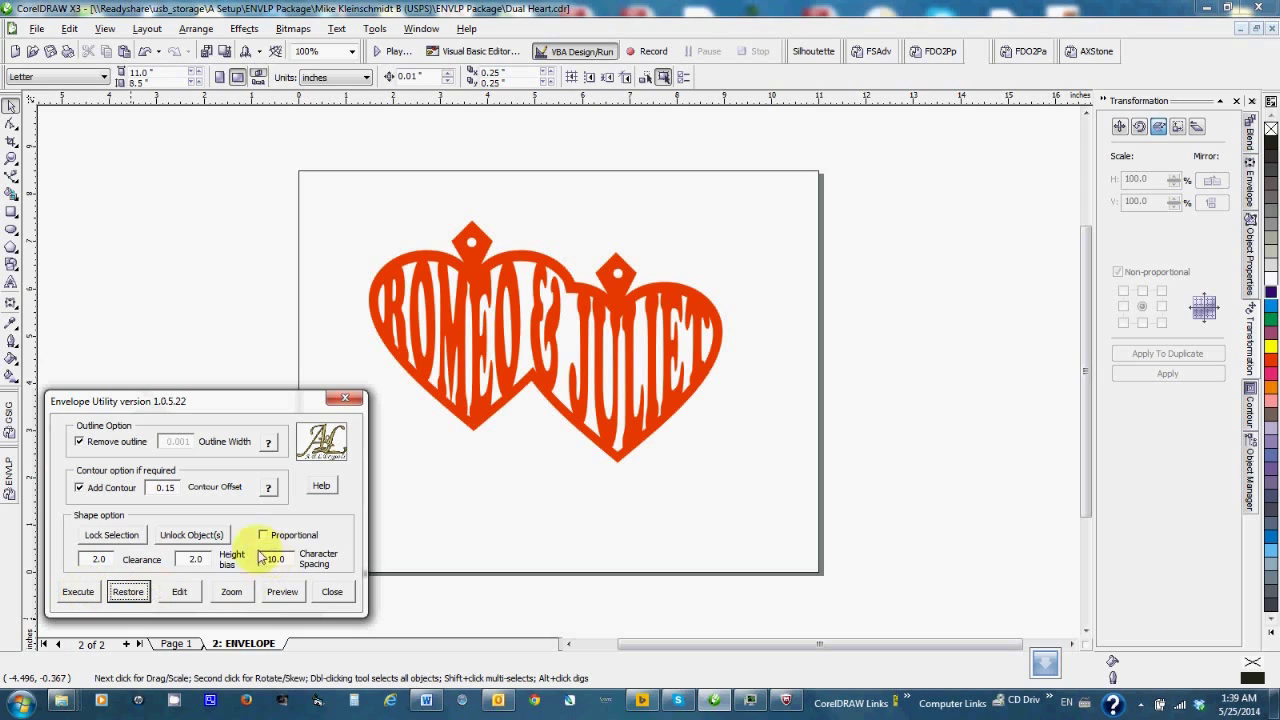
Restore the dual-heart design and rerun the envelope on its text with the Proportional option enabled.
left_click(130, 591)
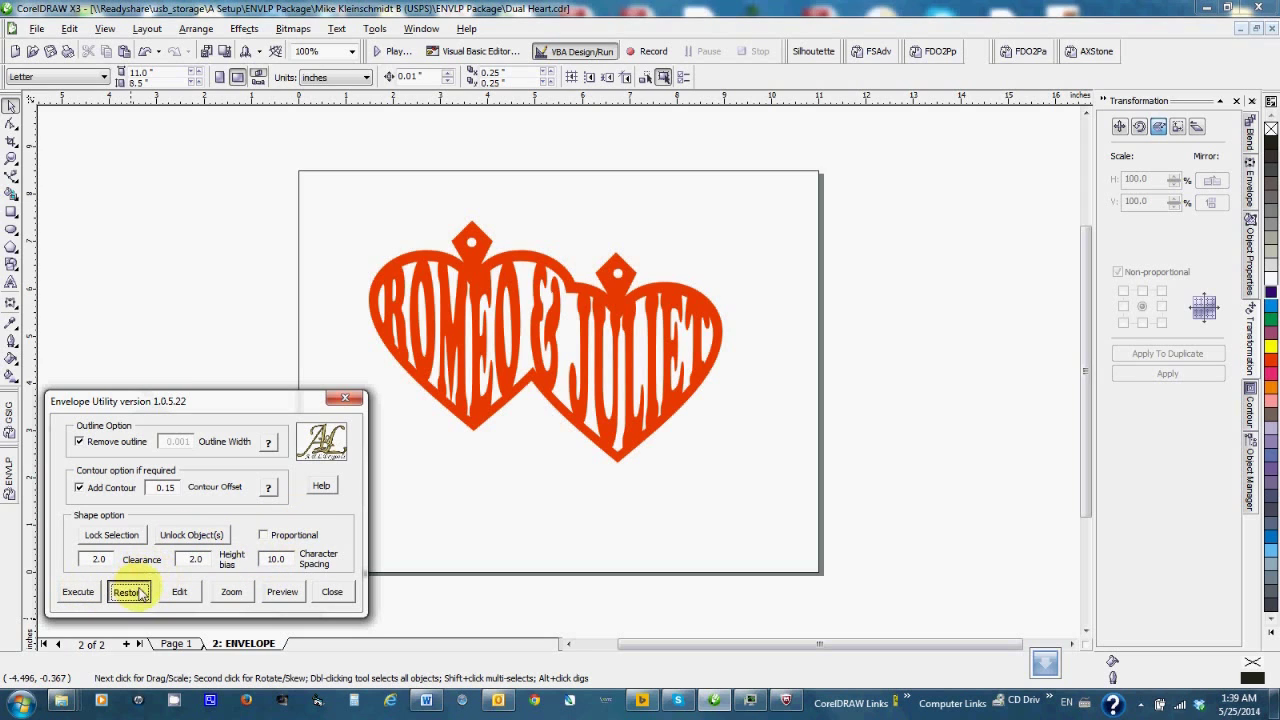
left_click(263, 535)
left_click(82, 594)
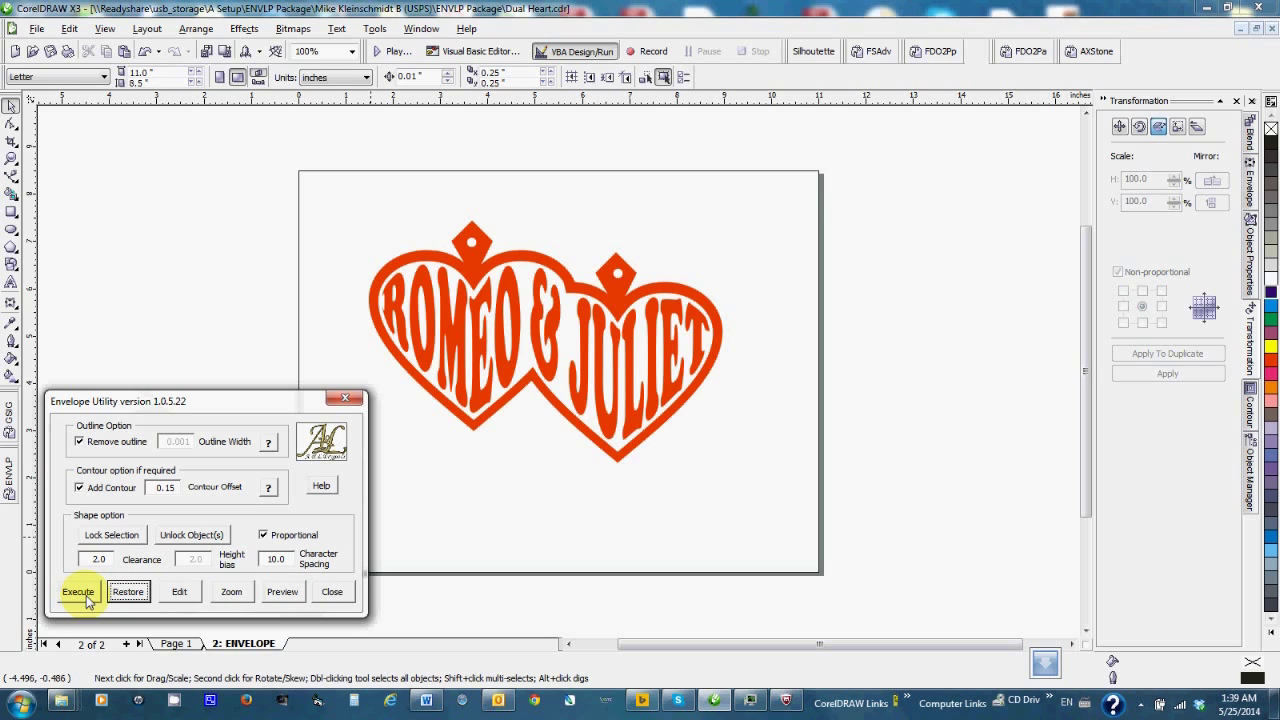
Replace both names in the restored dual-heart text with the new couple's first names and run the proportional envelope.
left_click(140, 592)
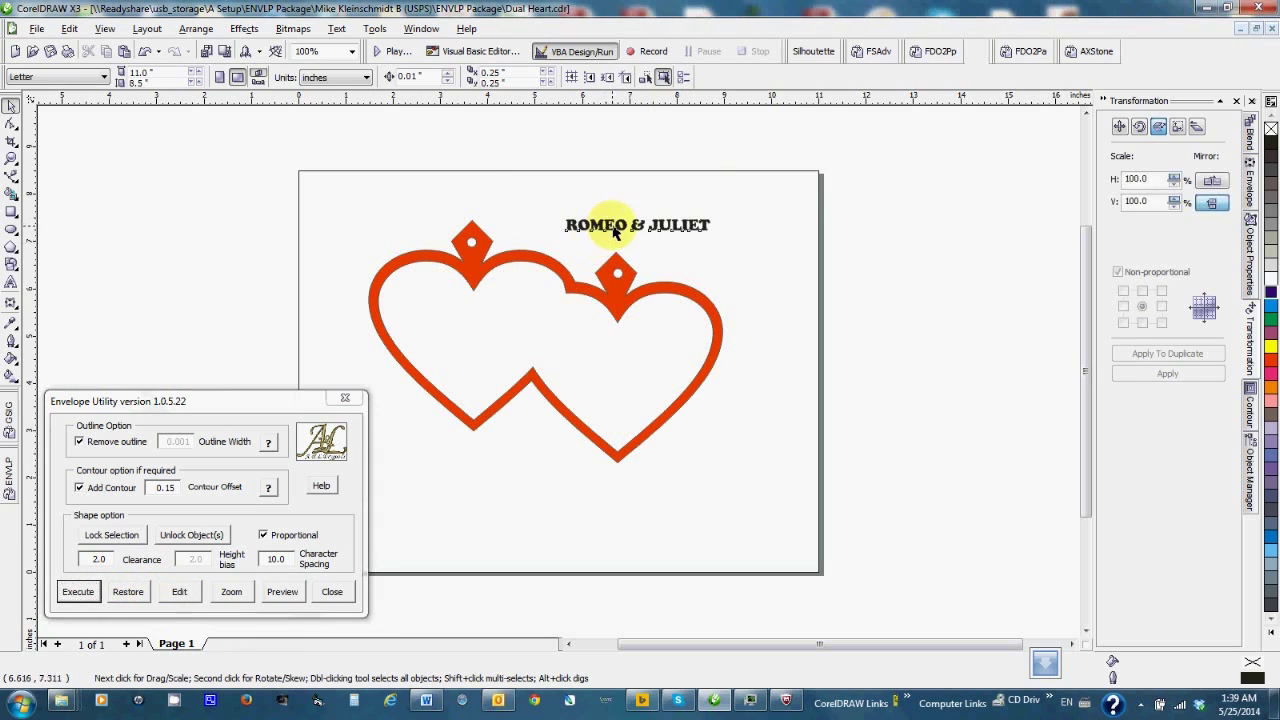
left_click(614, 231)
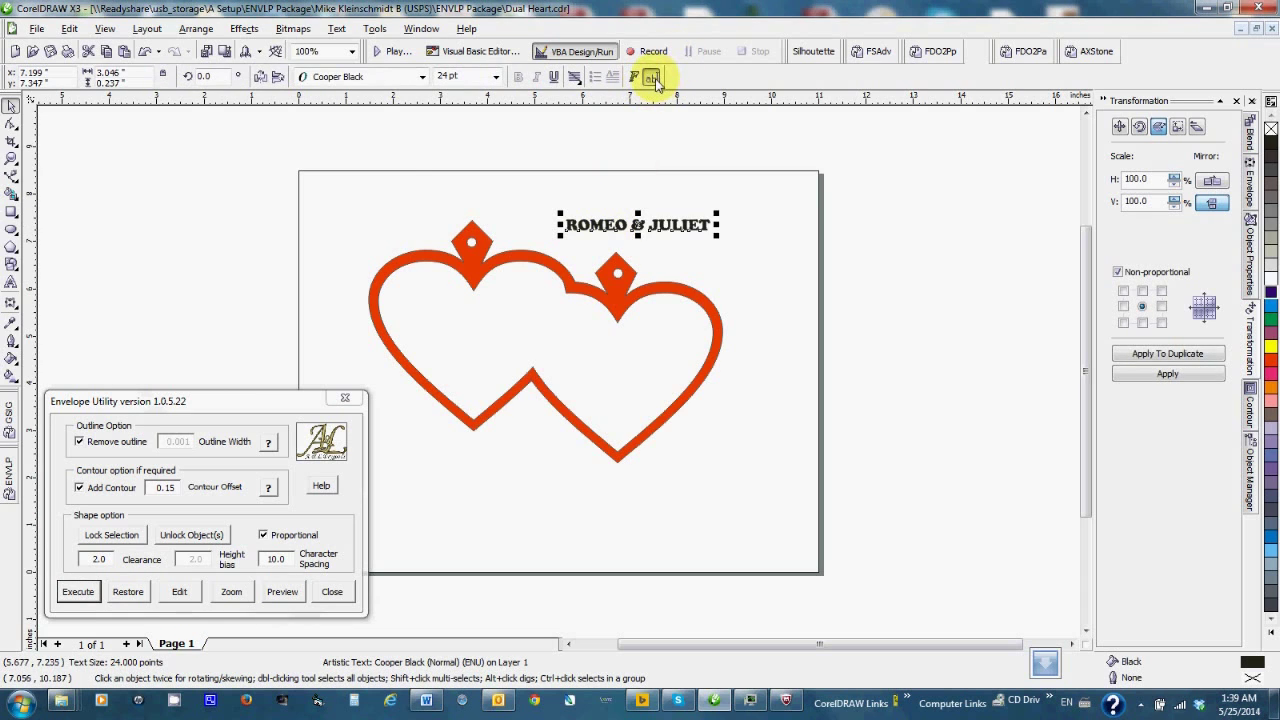
left_click(653, 79)
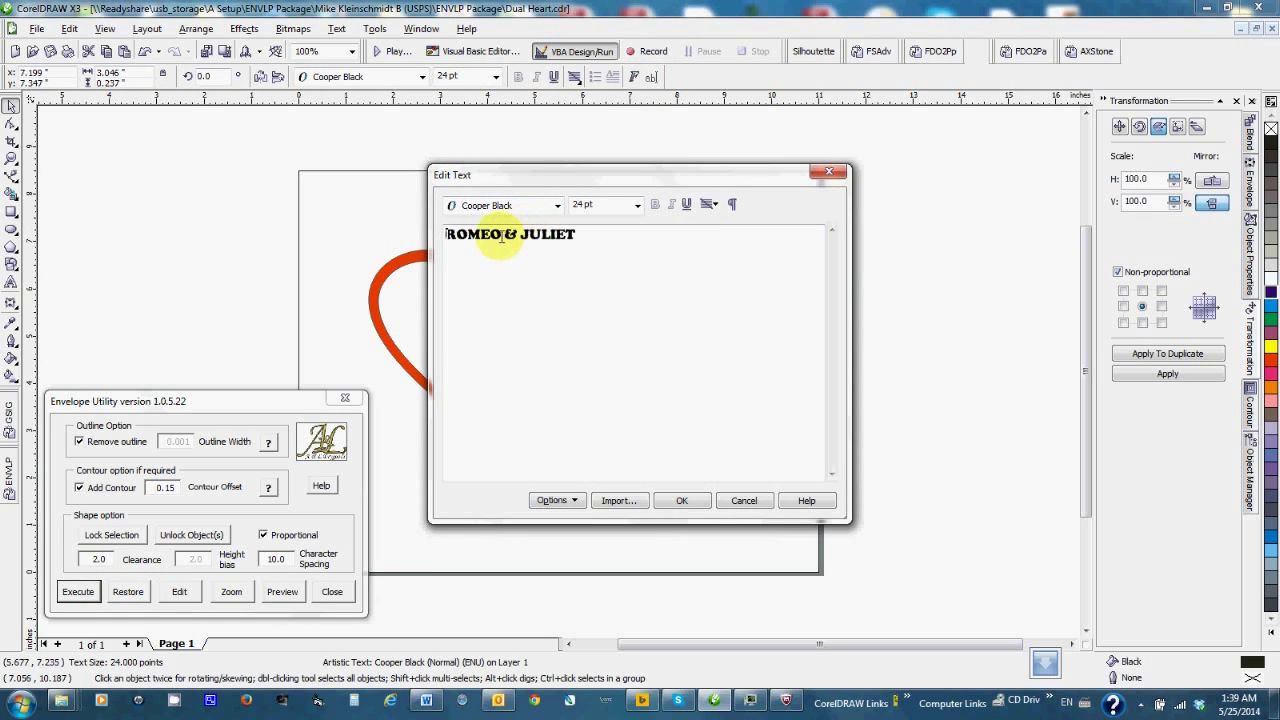
left_click_drag(502, 236, 446, 236)
type("LUIS")
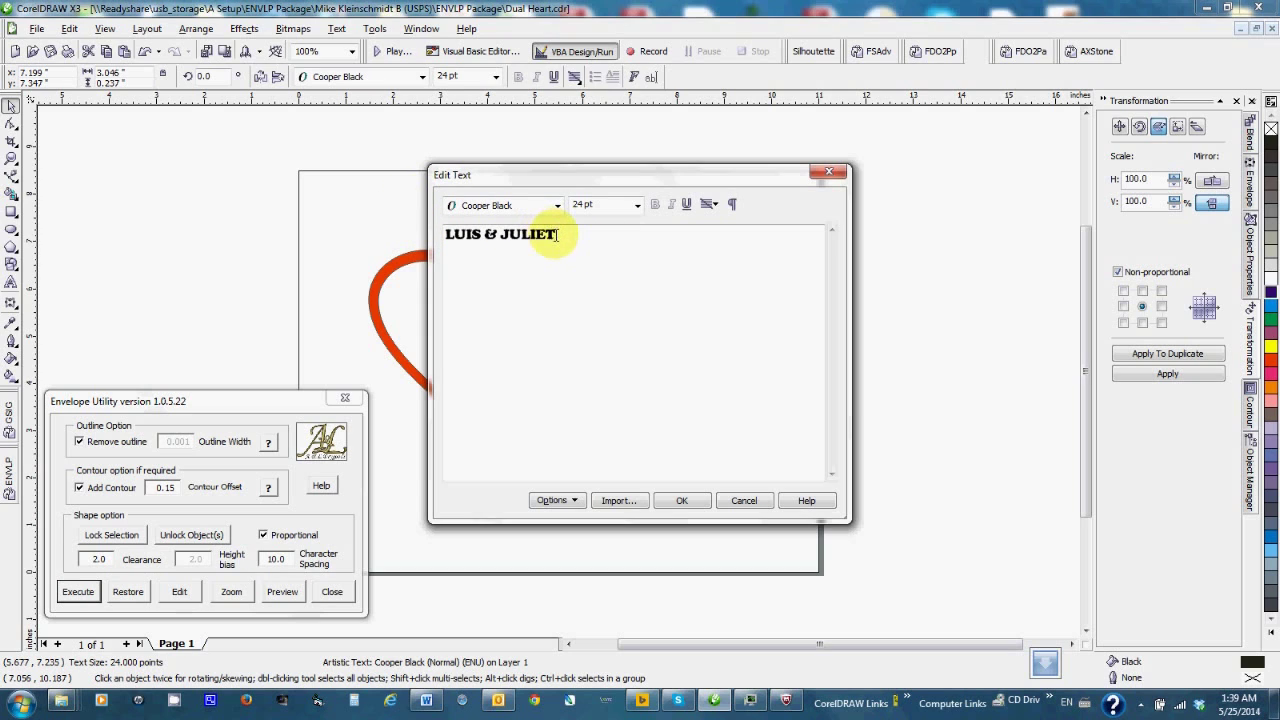
left_click_drag(556, 233, 501, 231)
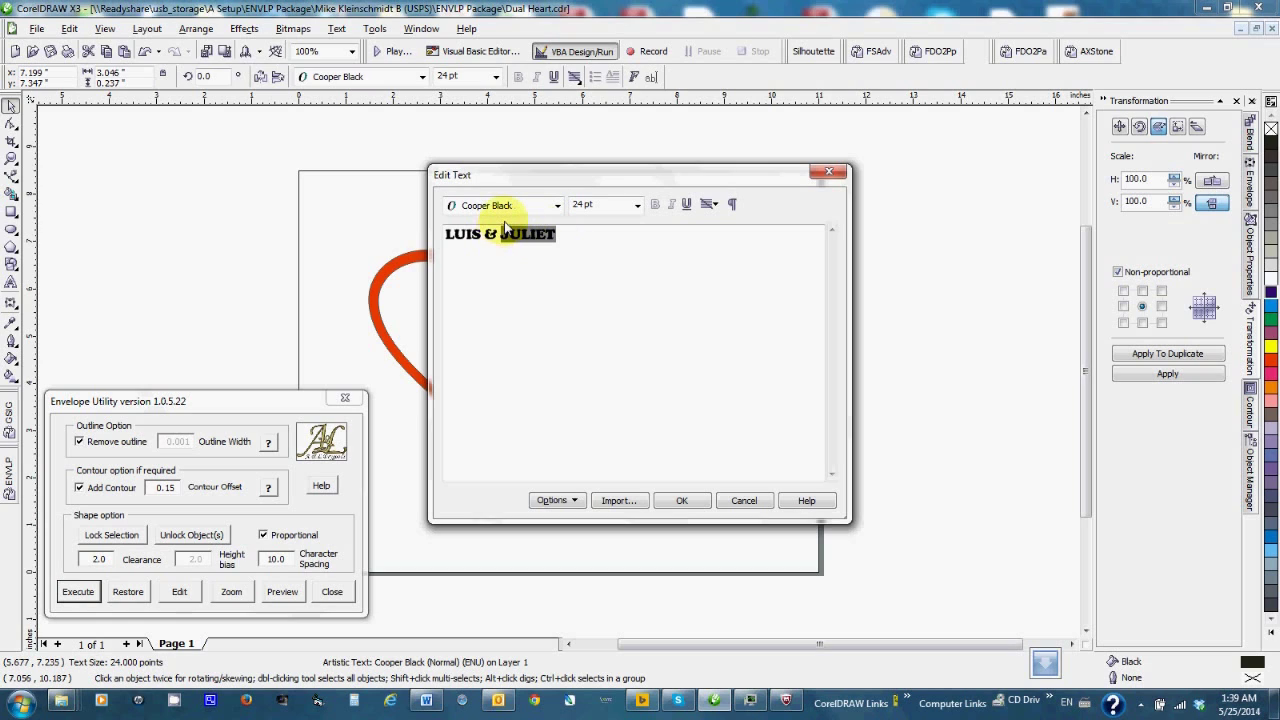
type("AURORA")
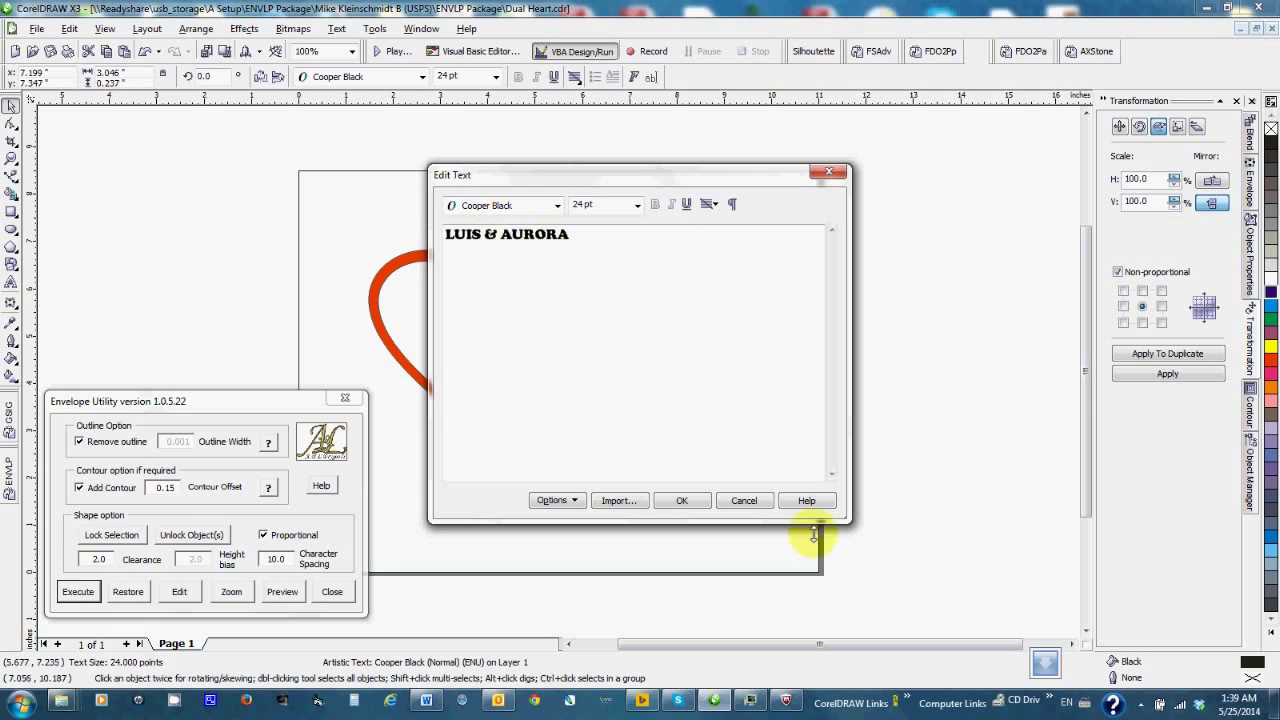
left_click(681, 503)
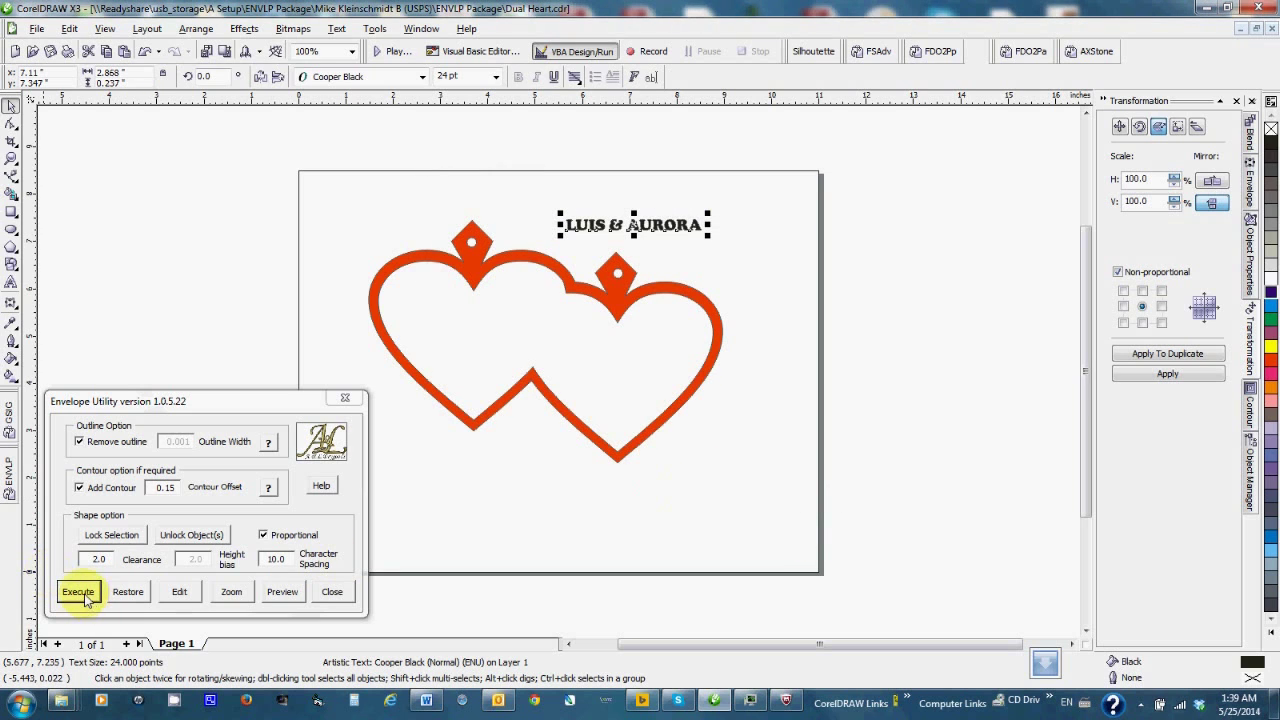
left_click(80, 592)
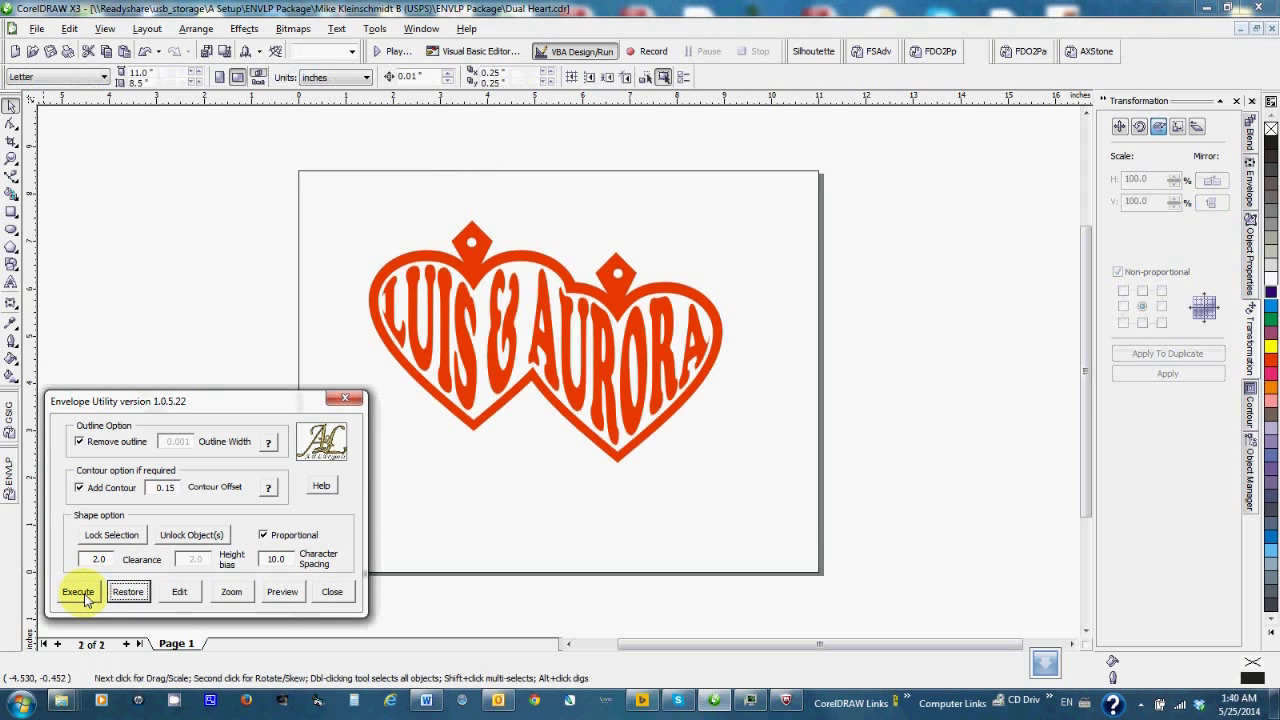
Restore the new couple's dual-heart design and rerun the envelope with the Proportional option disabled.
left_click(138, 592)
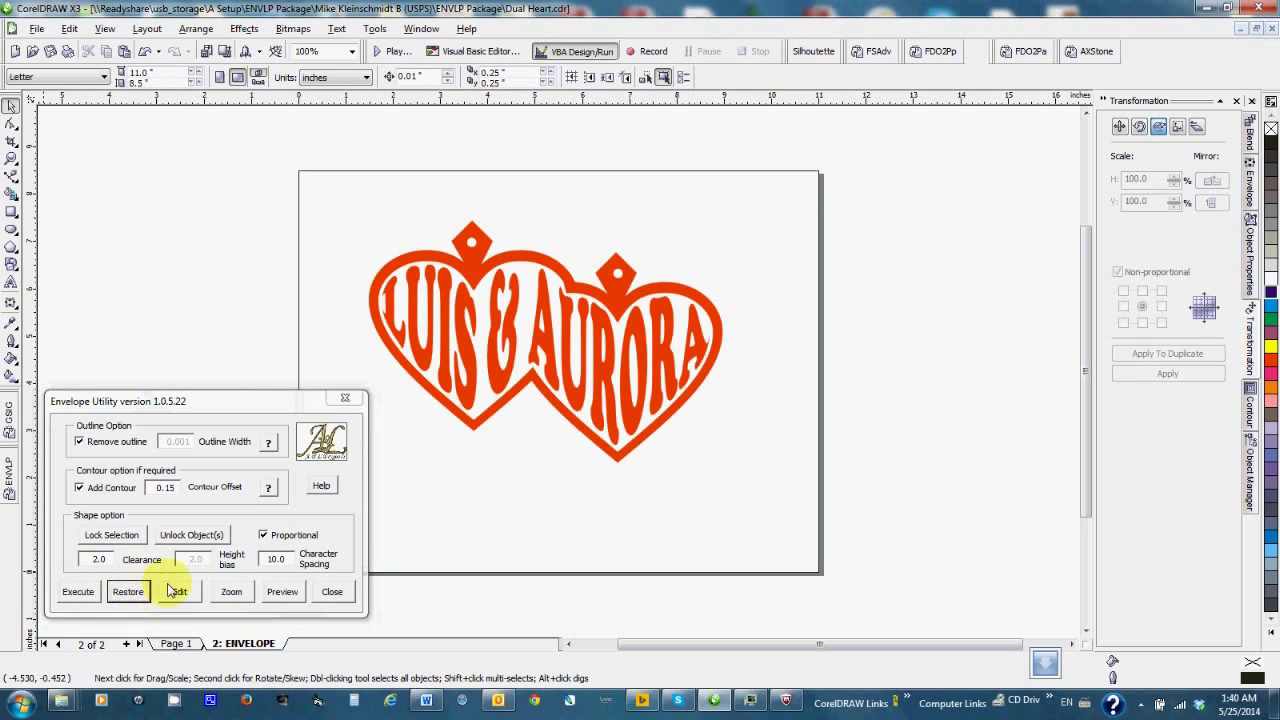
left_click(263, 535)
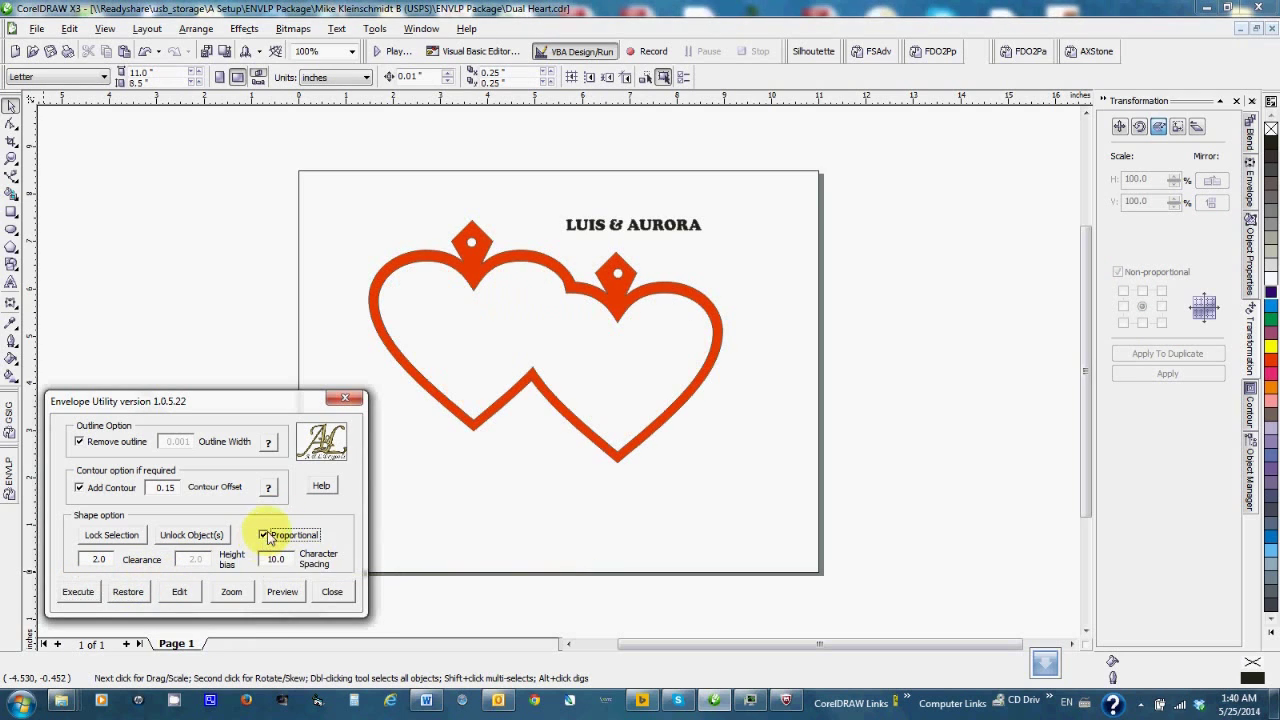
left_click(92, 591)
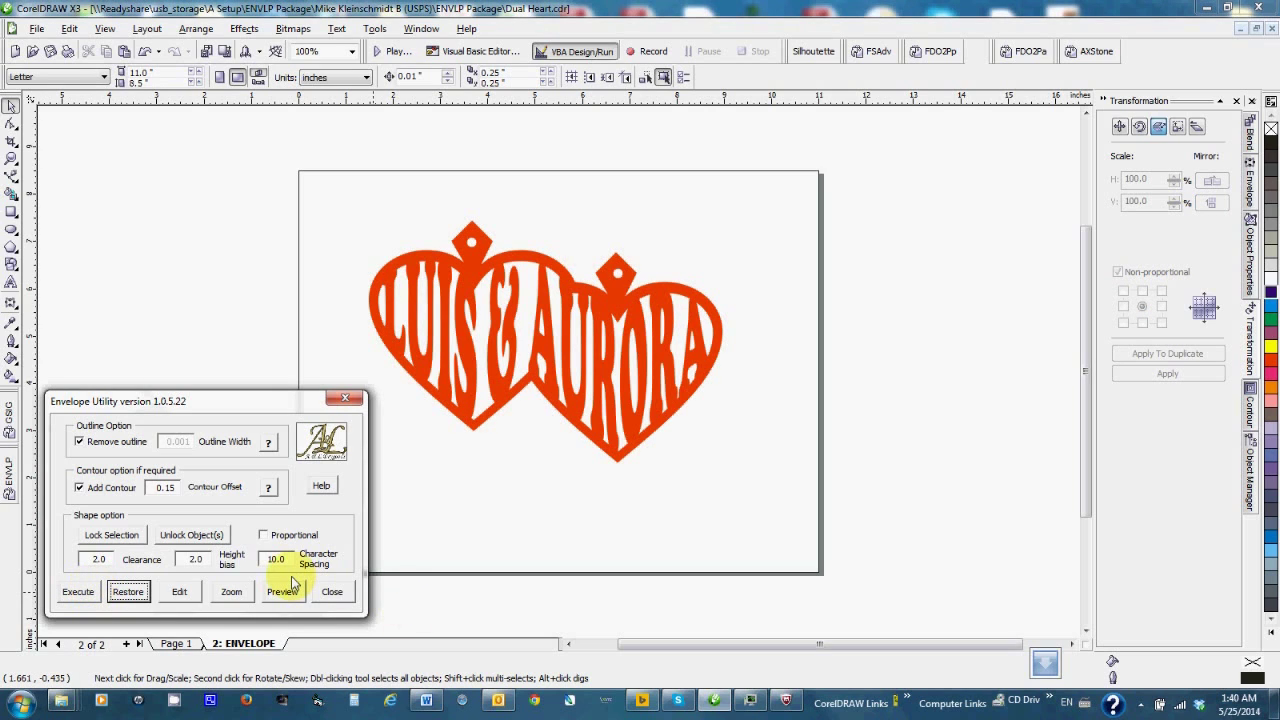
Restore the dual-heart design and run the envelope on the AMORE text in Heart.cdr.
left_click(123, 597)
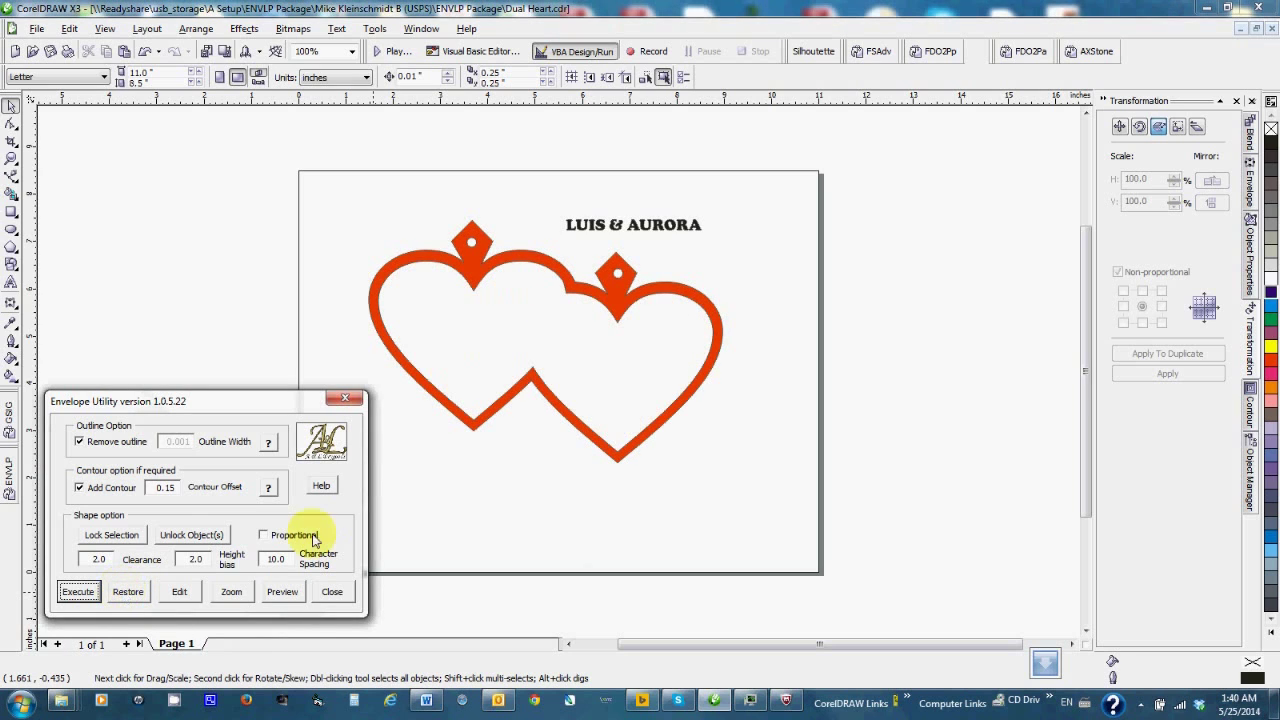
left_click(435, 28)
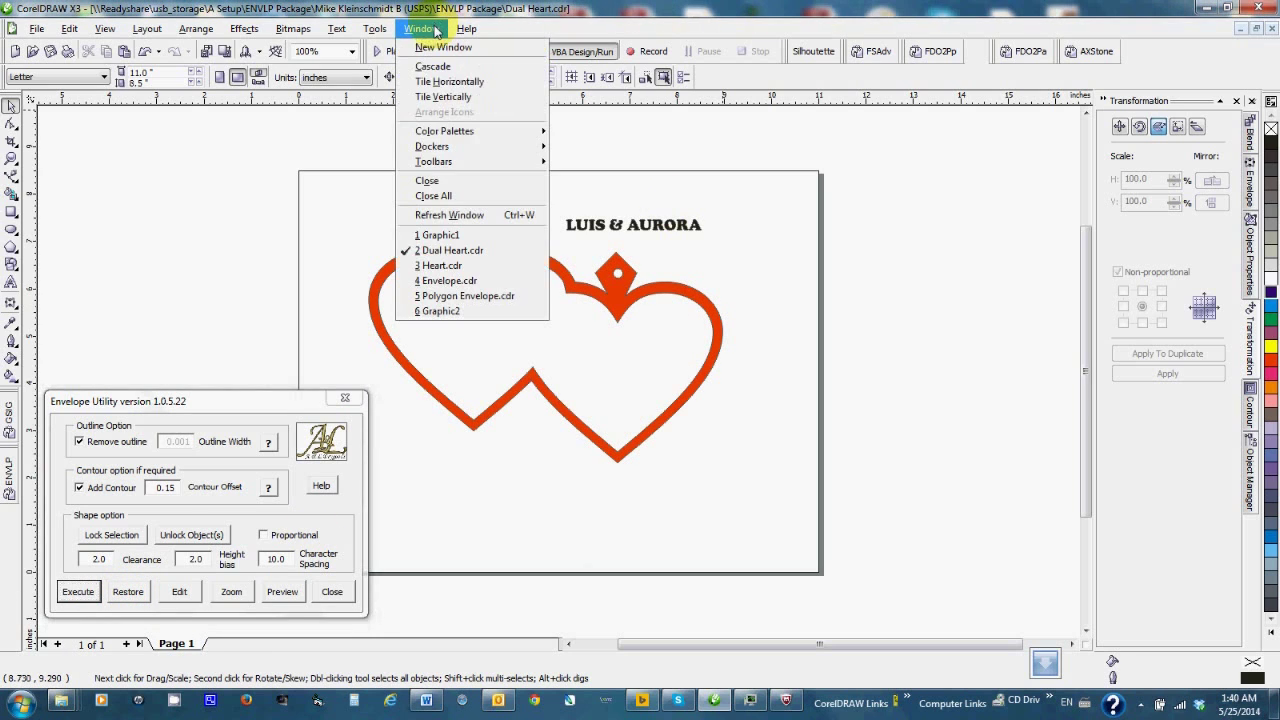
left_click(463, 260)
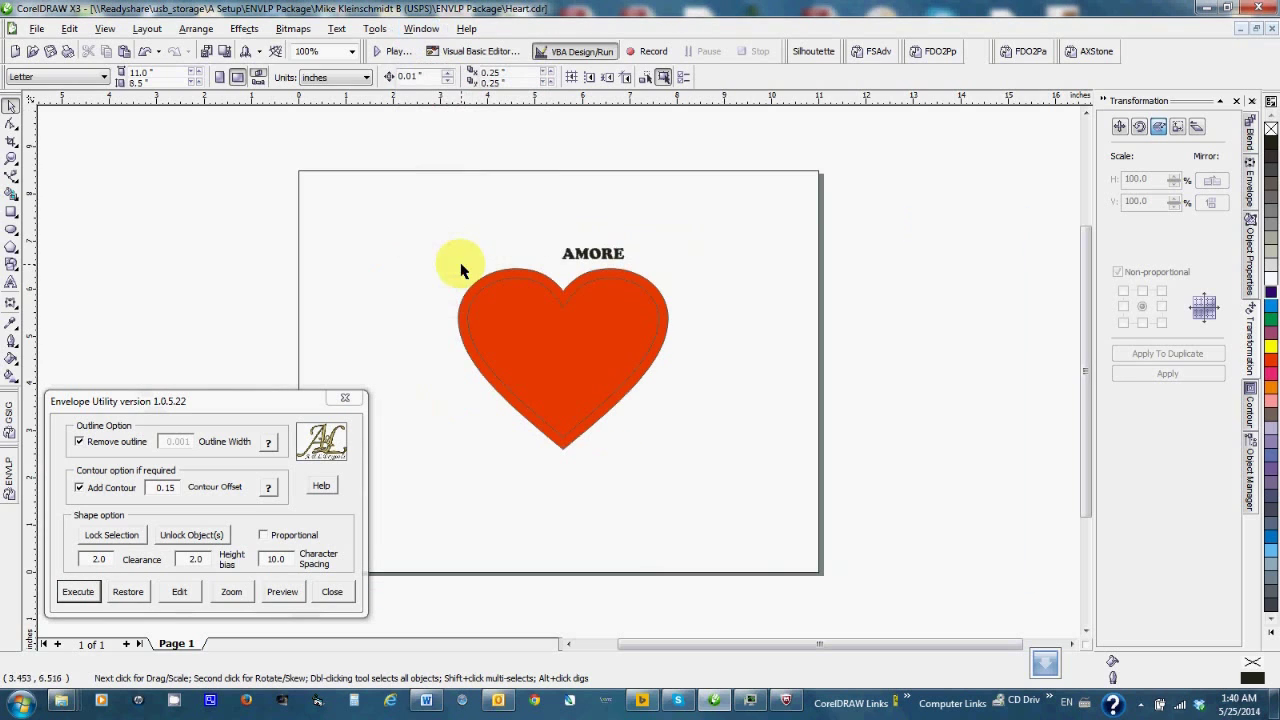
left_click(80, 595)
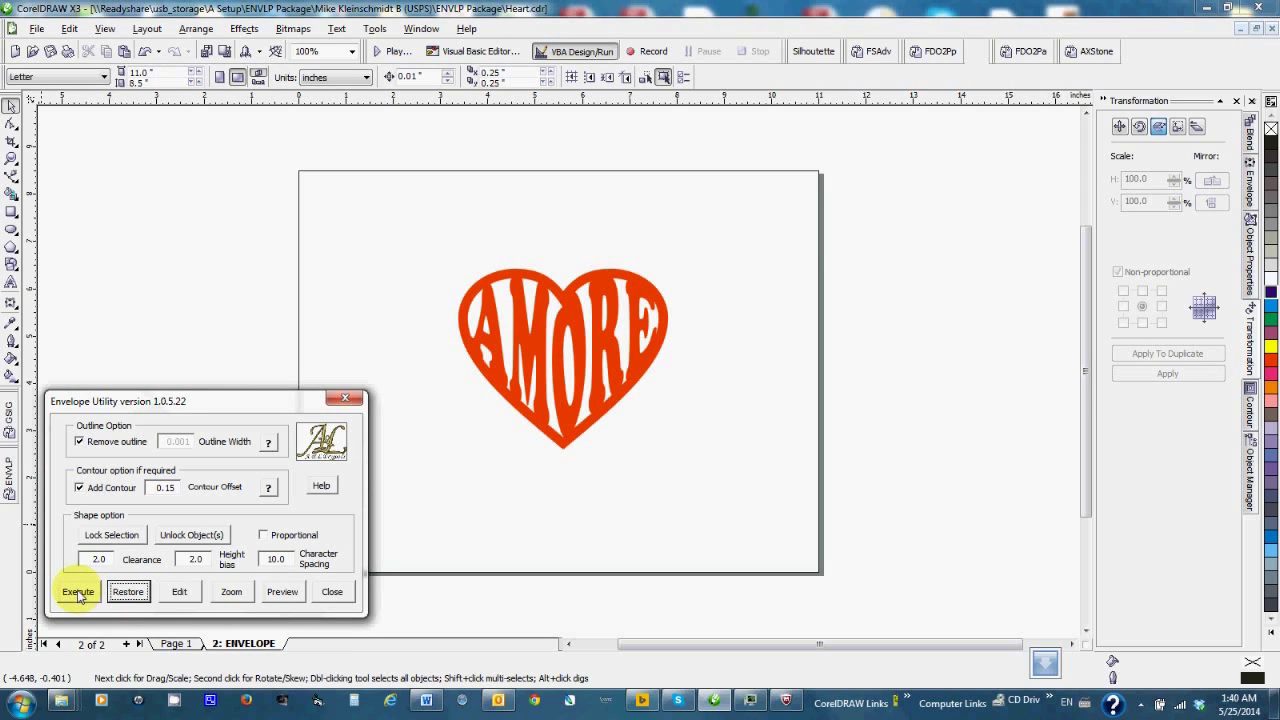
Change the restored AMORE text to LOVE and run the envelope to fit it inside the heart.
left_click(128, 594)
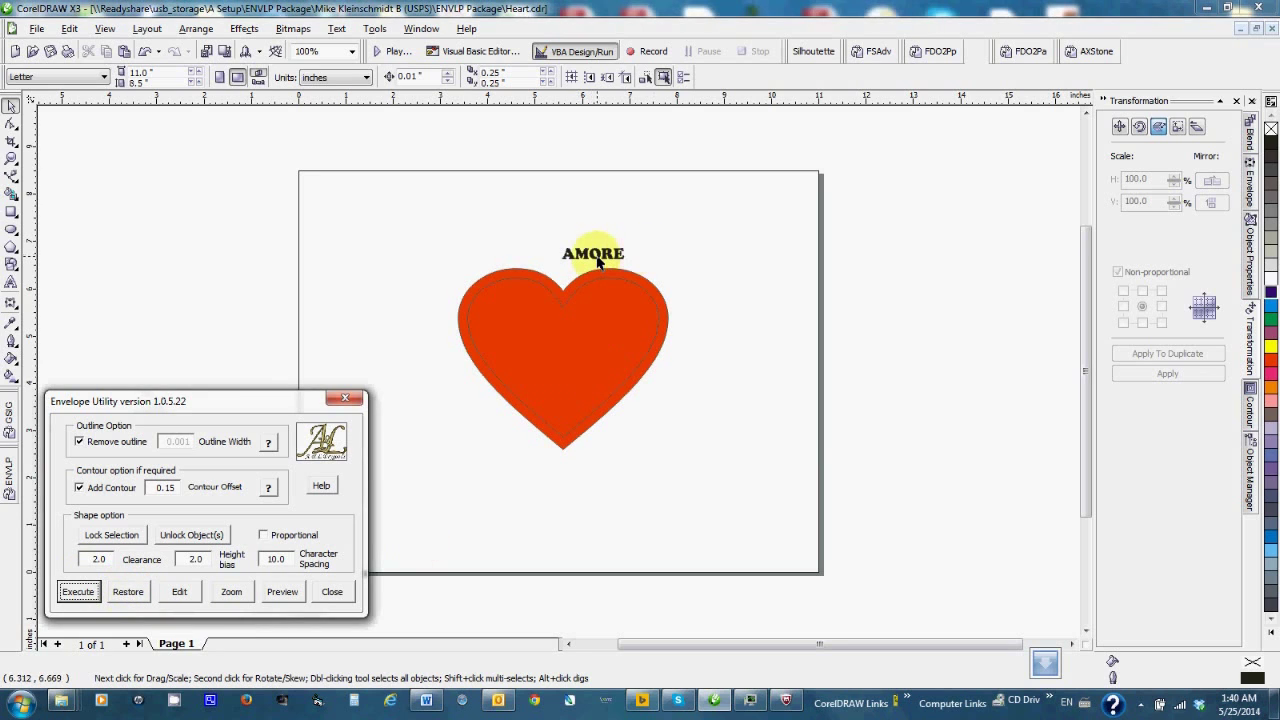
left_click(597, 256)
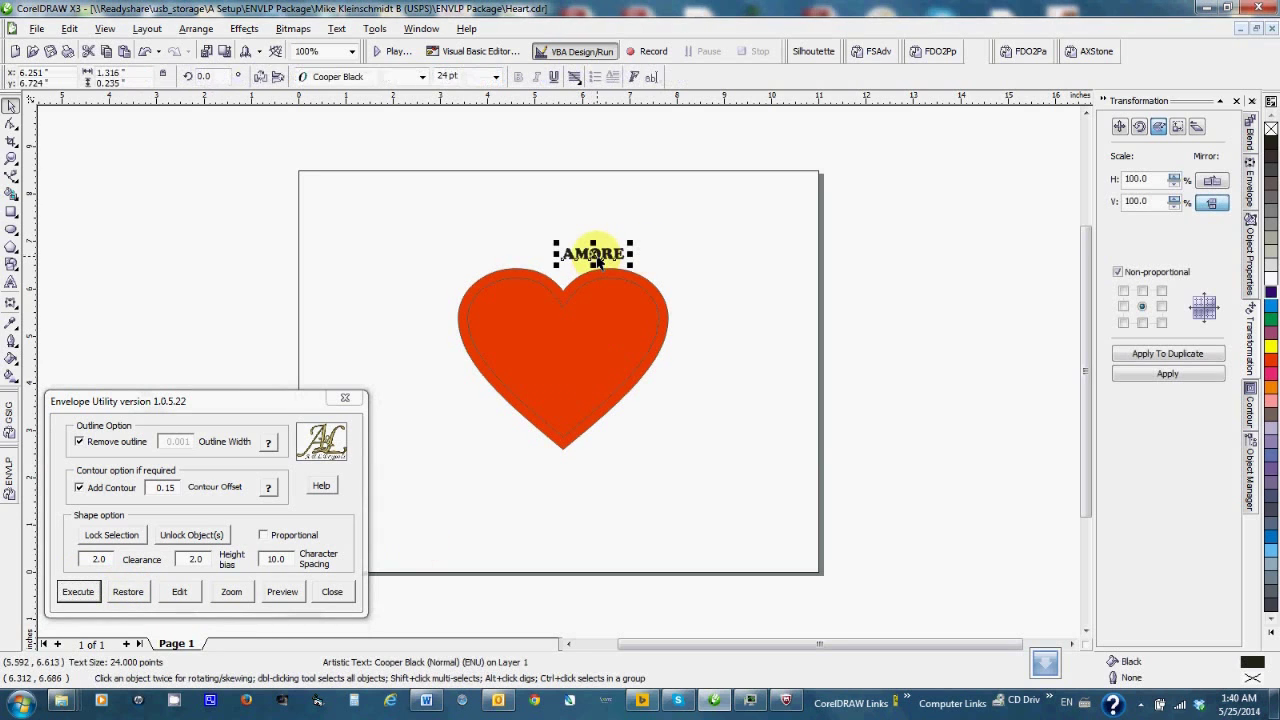
left_click(652, 78)
left_click_drag(515, 237, 458, 228)
type("LOVE")
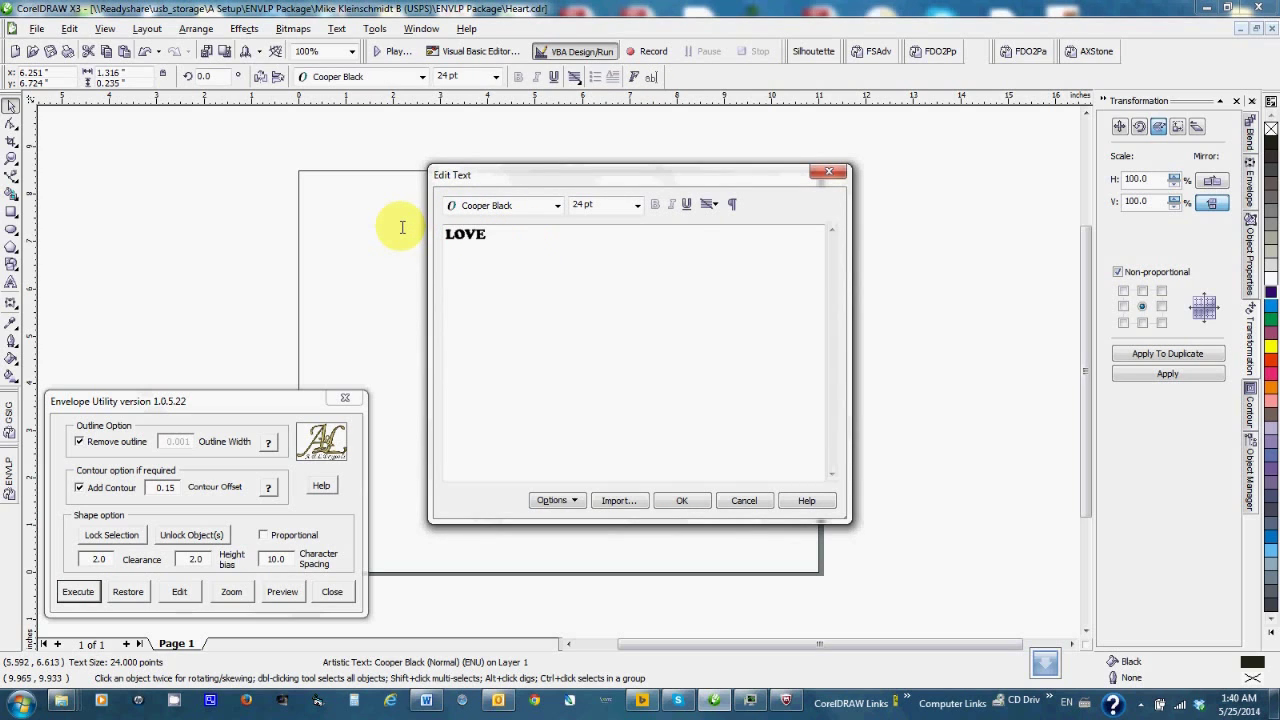
left_click(692, 502)
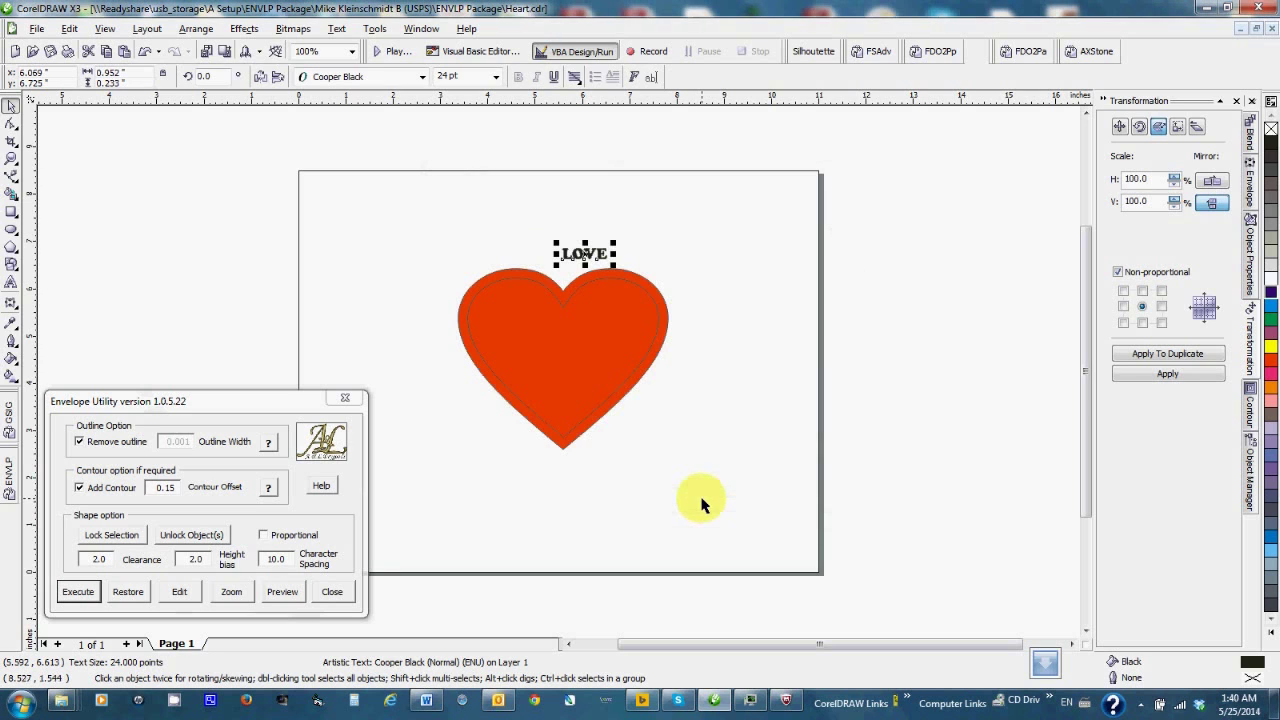
left_click(70, 597)
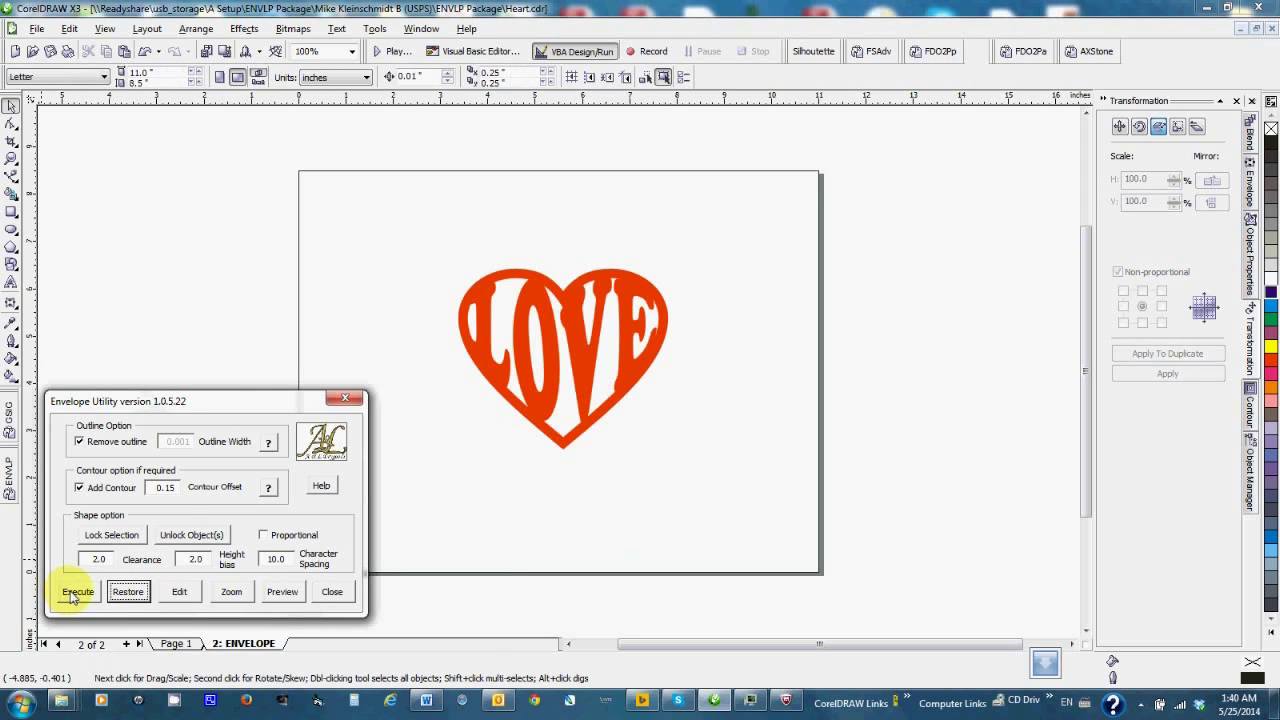
Restore the heart design and run the envelope on the NOEL text in Envelope.cdr.
left_click(128, 592)
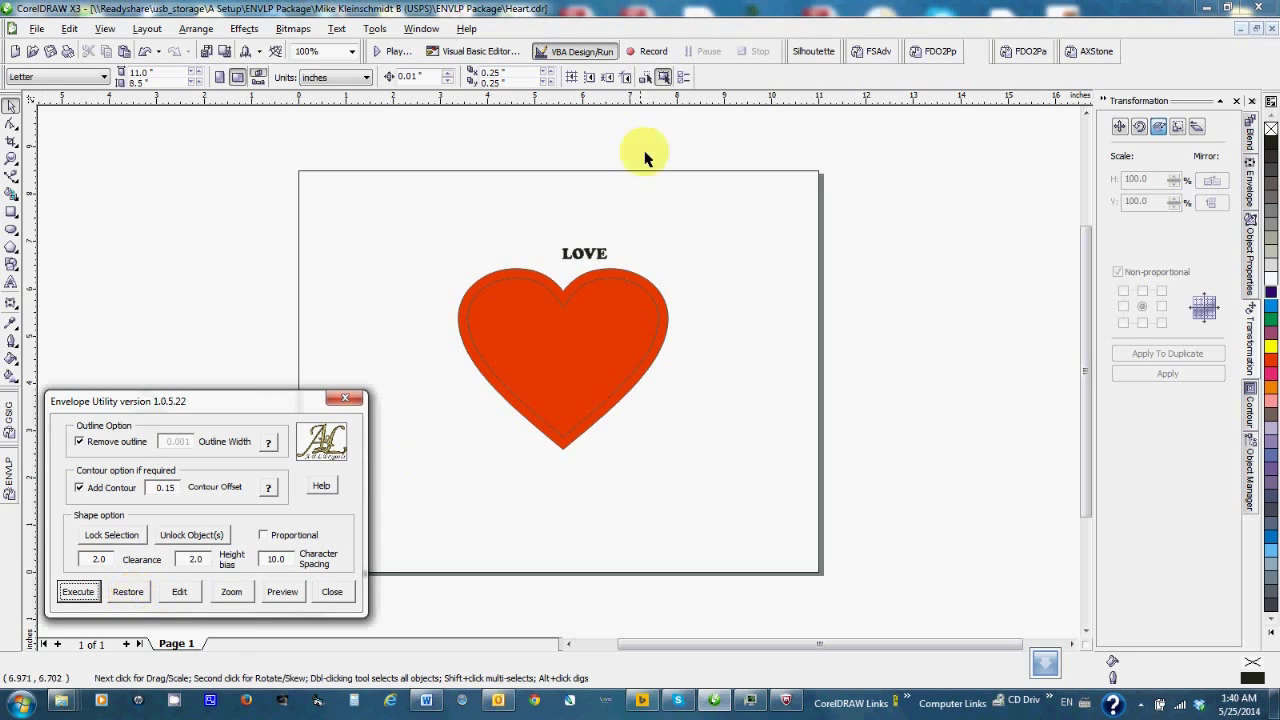
left_click(422, 28)
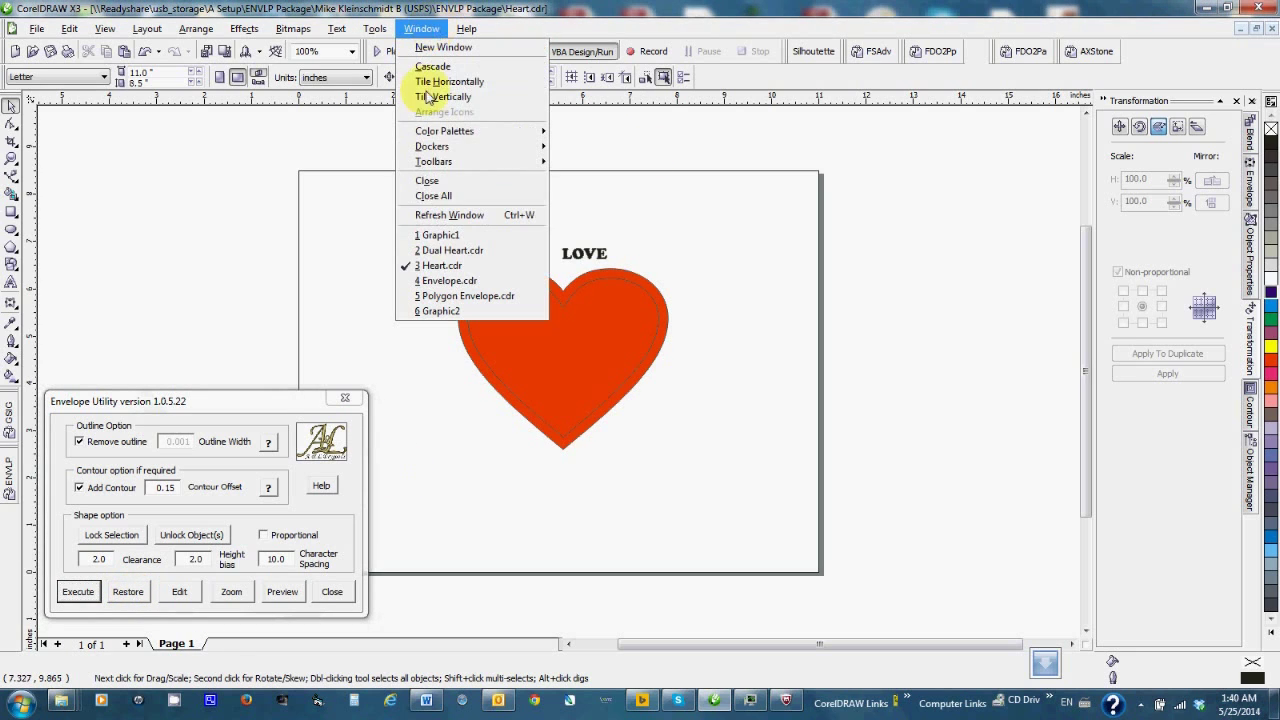
left_click(469, 284)
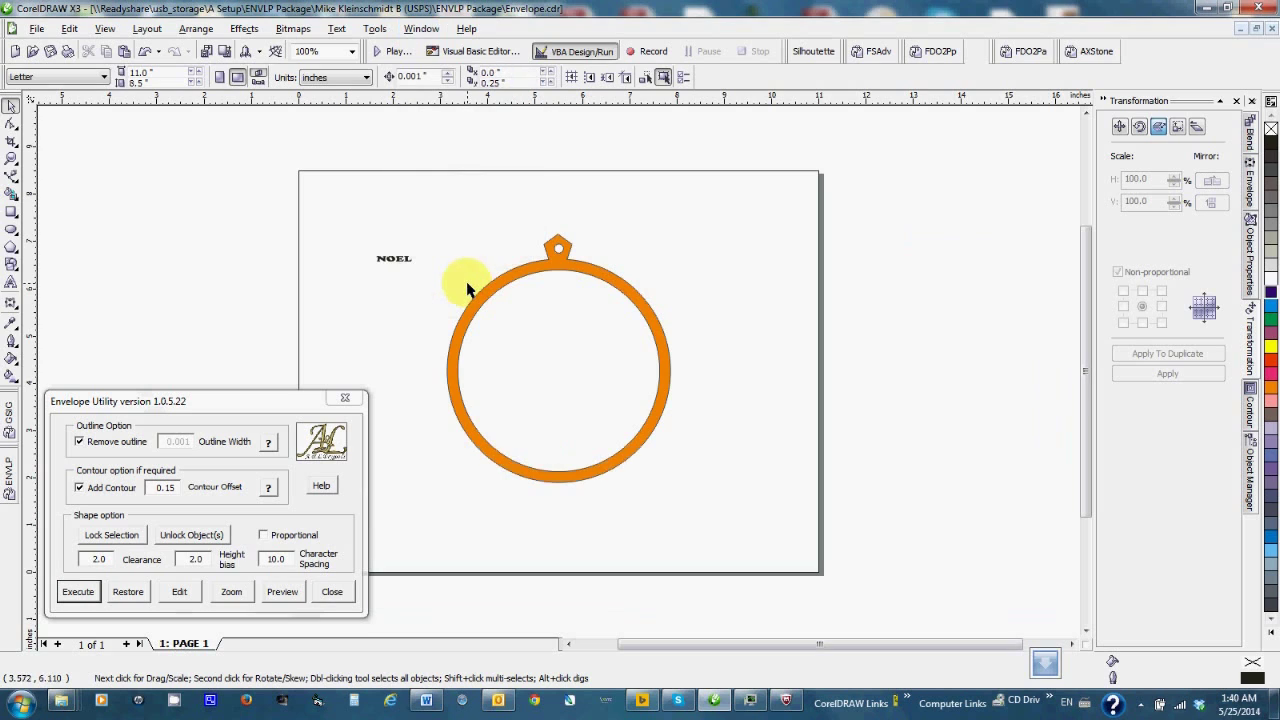
left_click(84, 593)
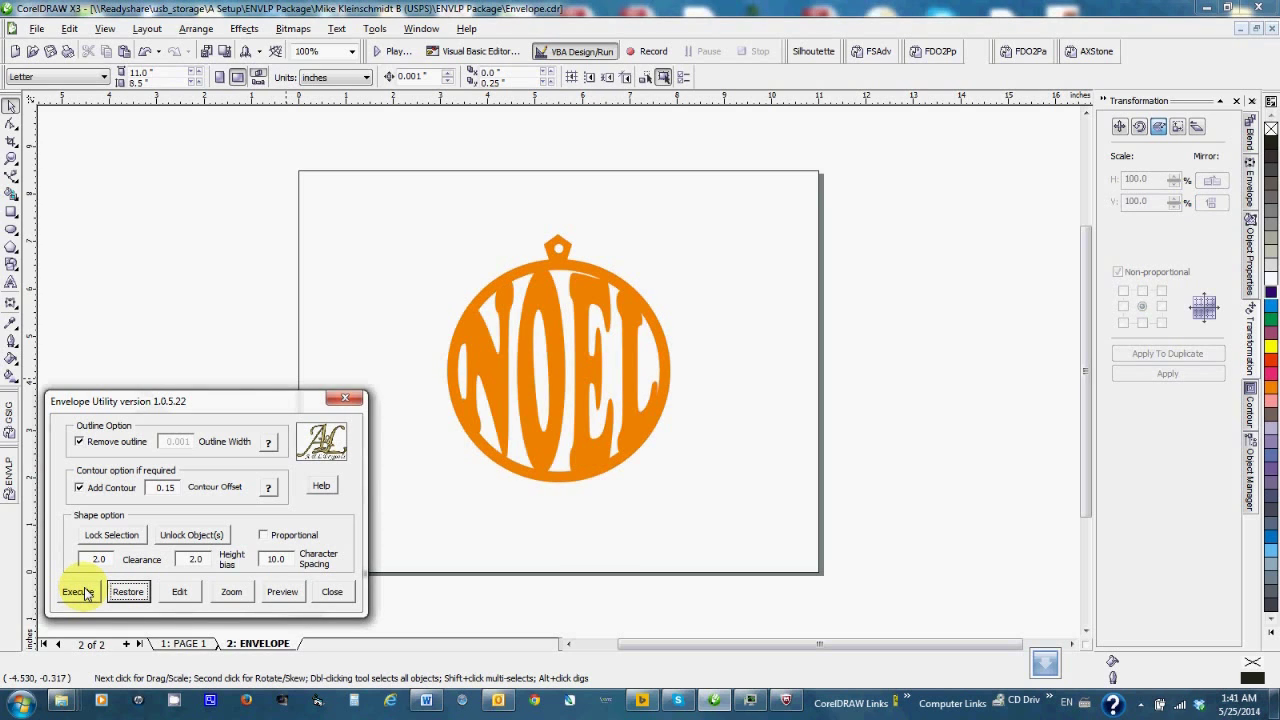
Change the restored NOEL text to CHRISTMAS and run the envelope to fit it inside the round ornament.
left_click(129, 594)
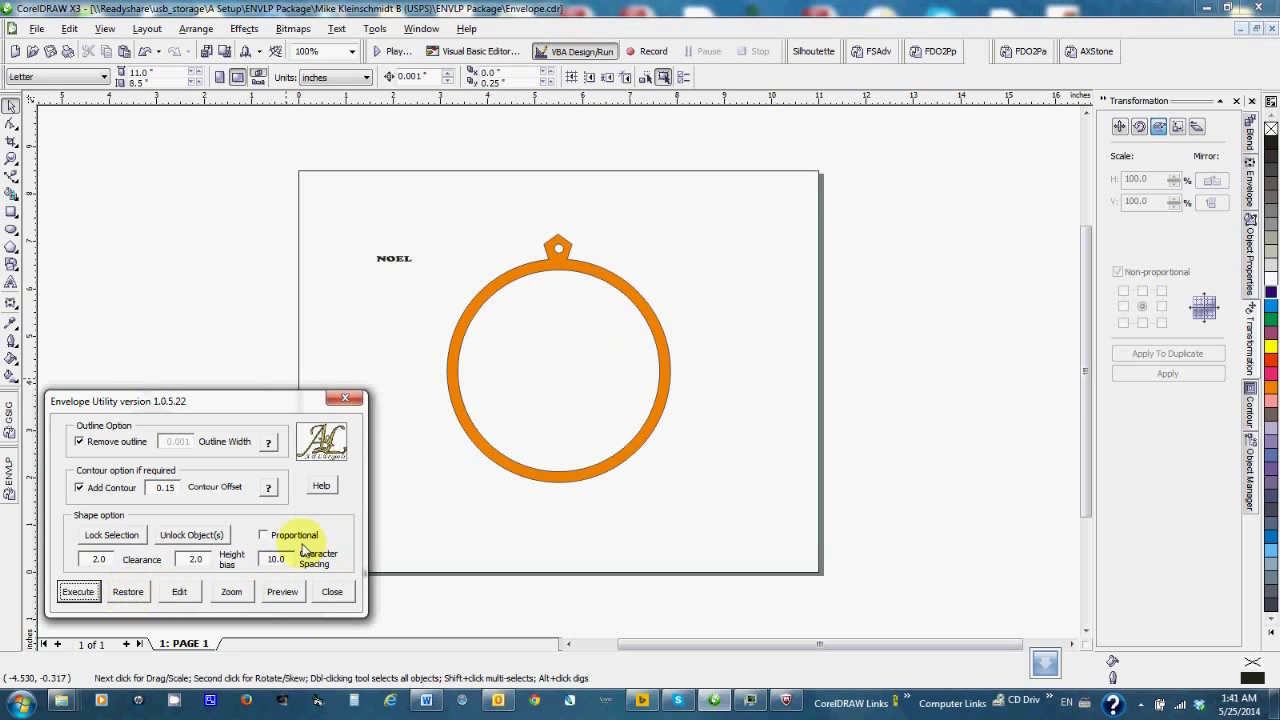
left_click(395, 258)
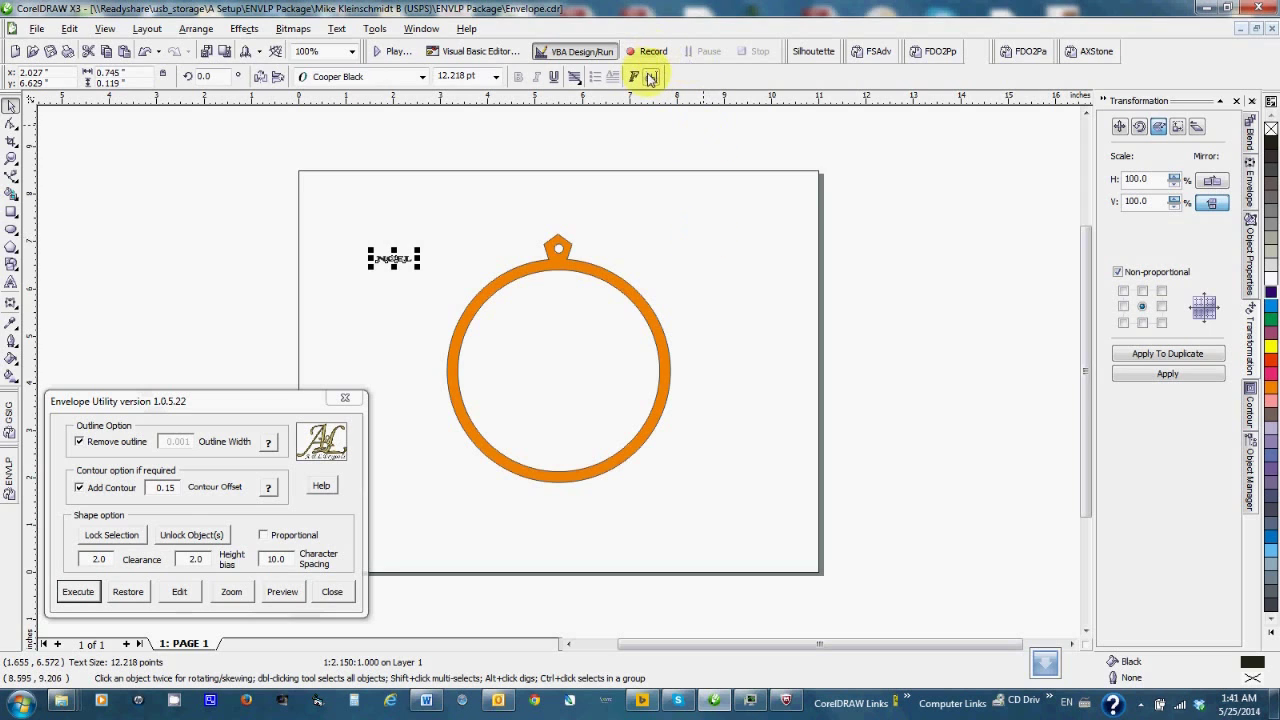
left_click(651, 80)
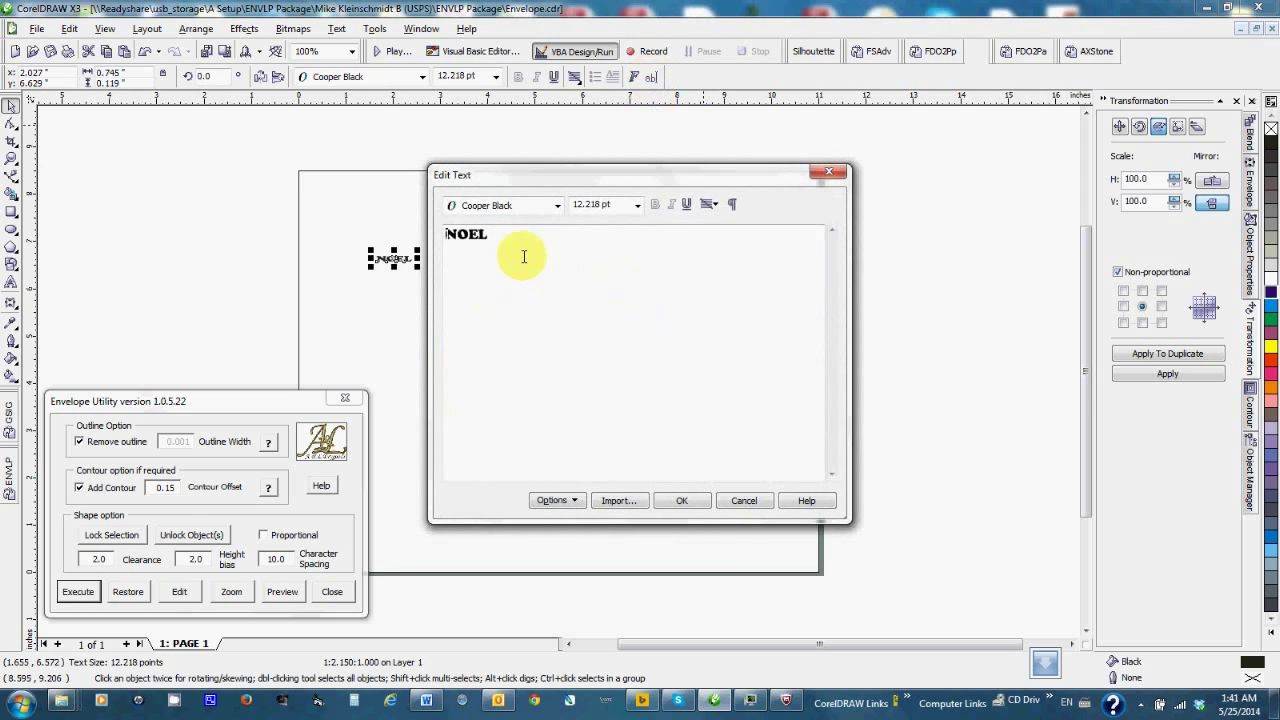
left_click_drag(500, 237, 415, 225)
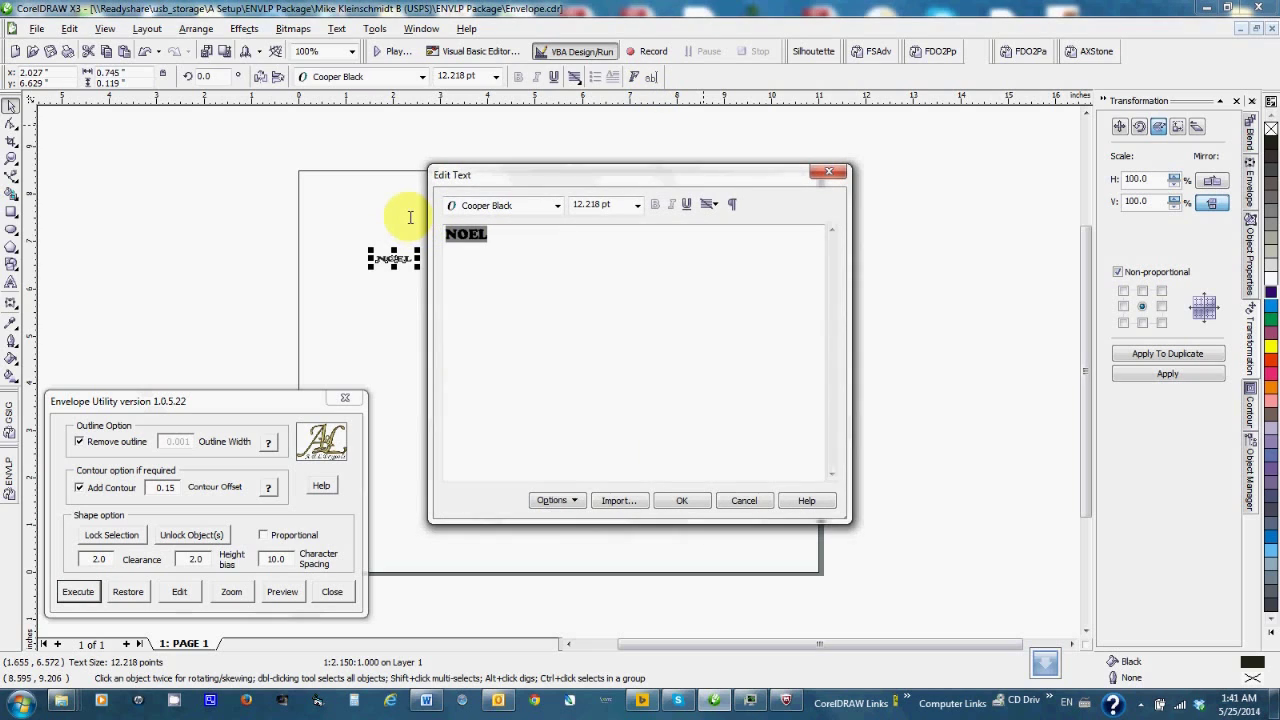
type("CHRISTMAS")
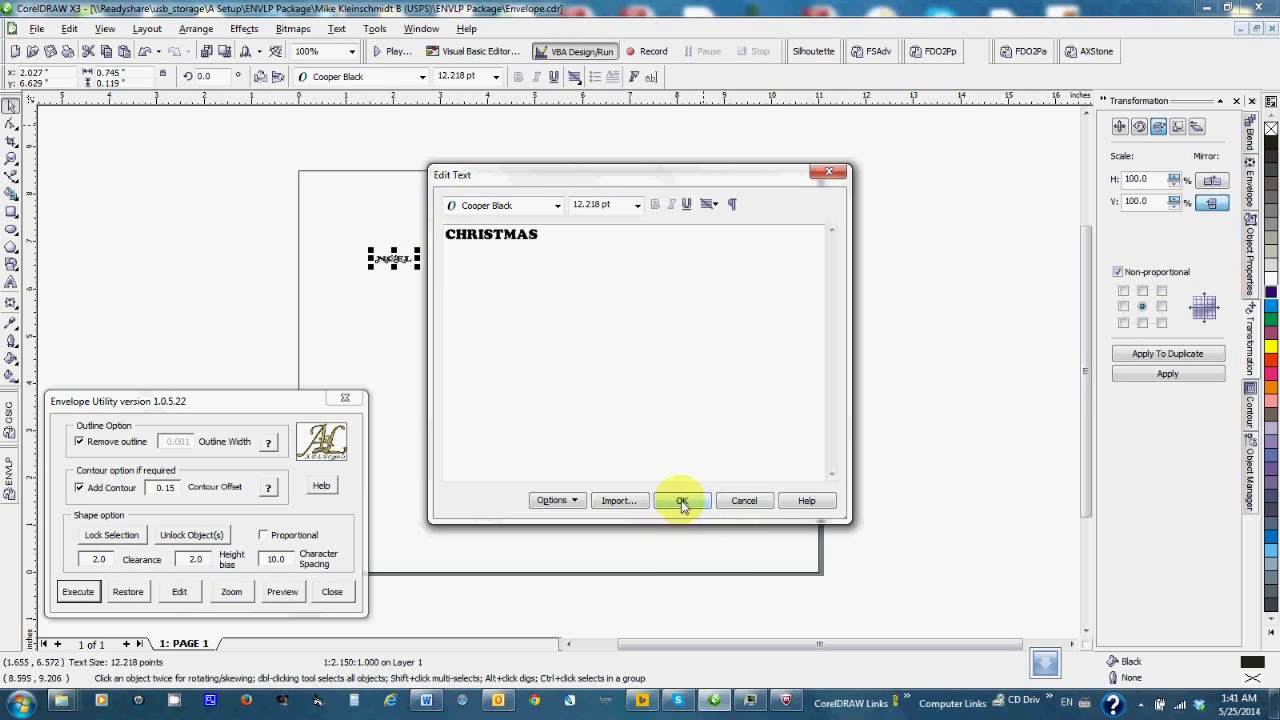
left_click(681, 500)
left_click(80, 591)
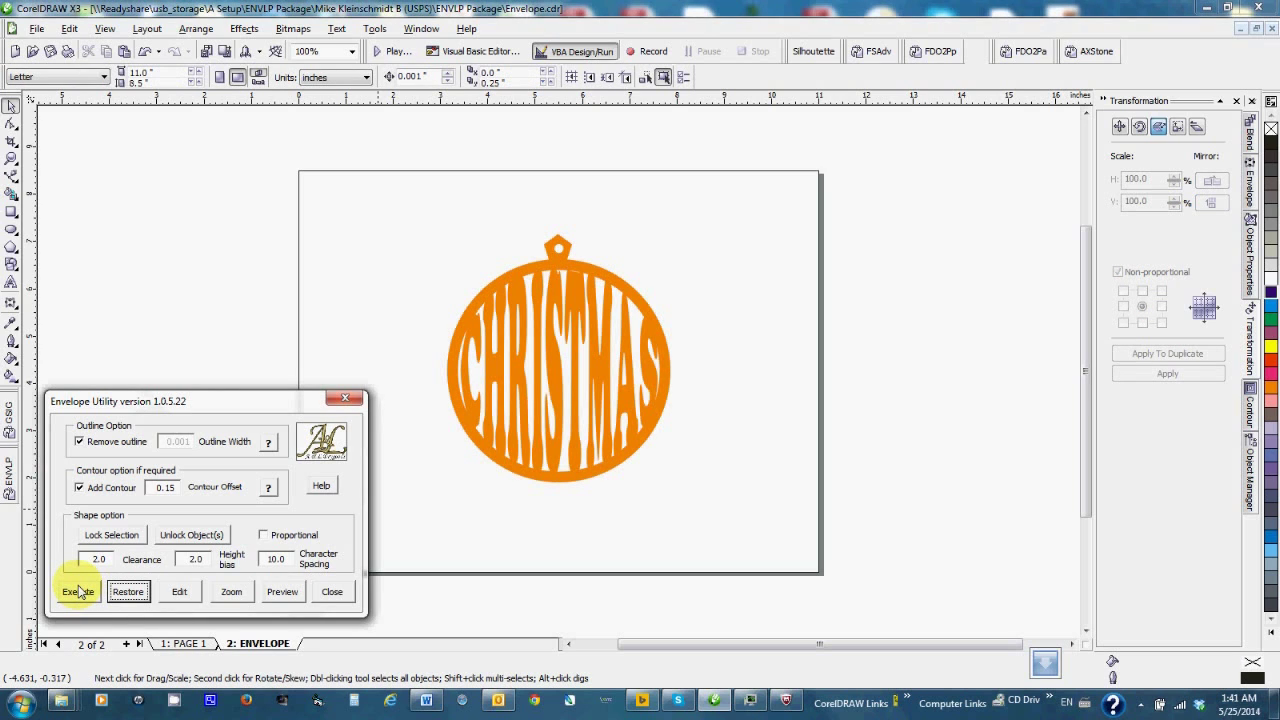
Restore the ornament design and rerun the envelope on CHRISTMAS with Proportional enabled and a clearance of 1.5.
left_click(140, 595)
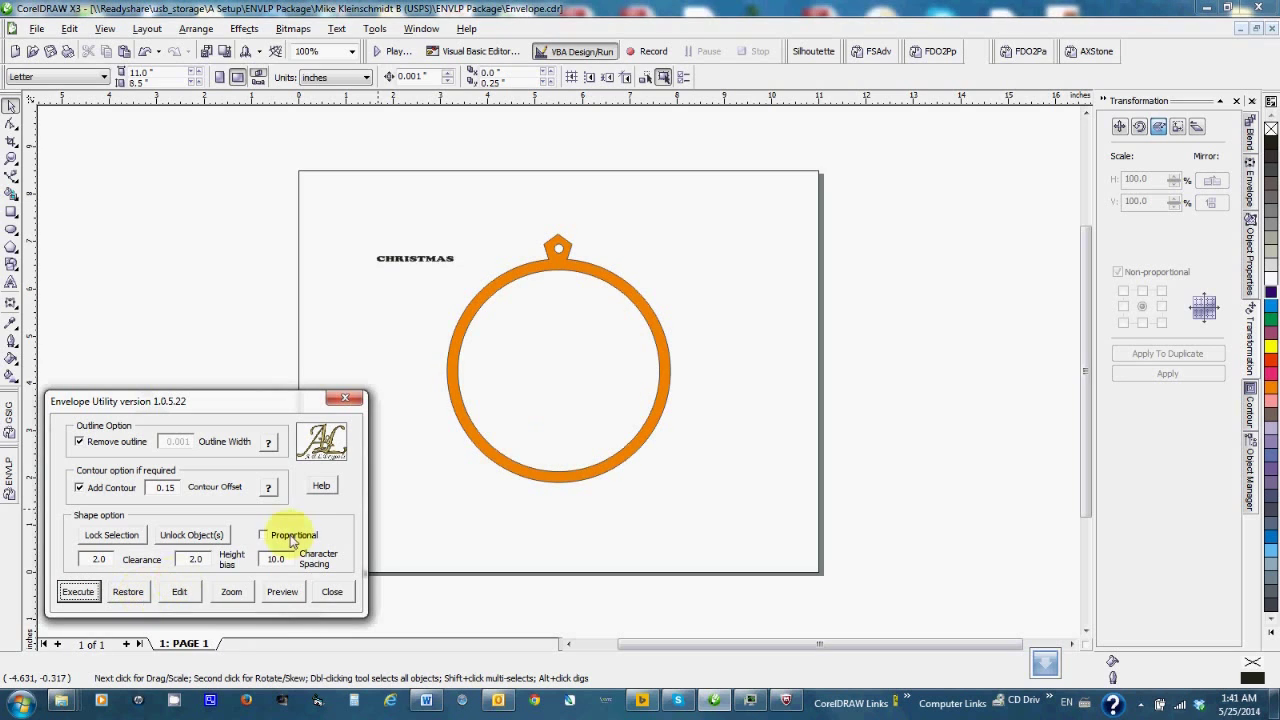
left_click(264, 535)
double_click(96, 559)
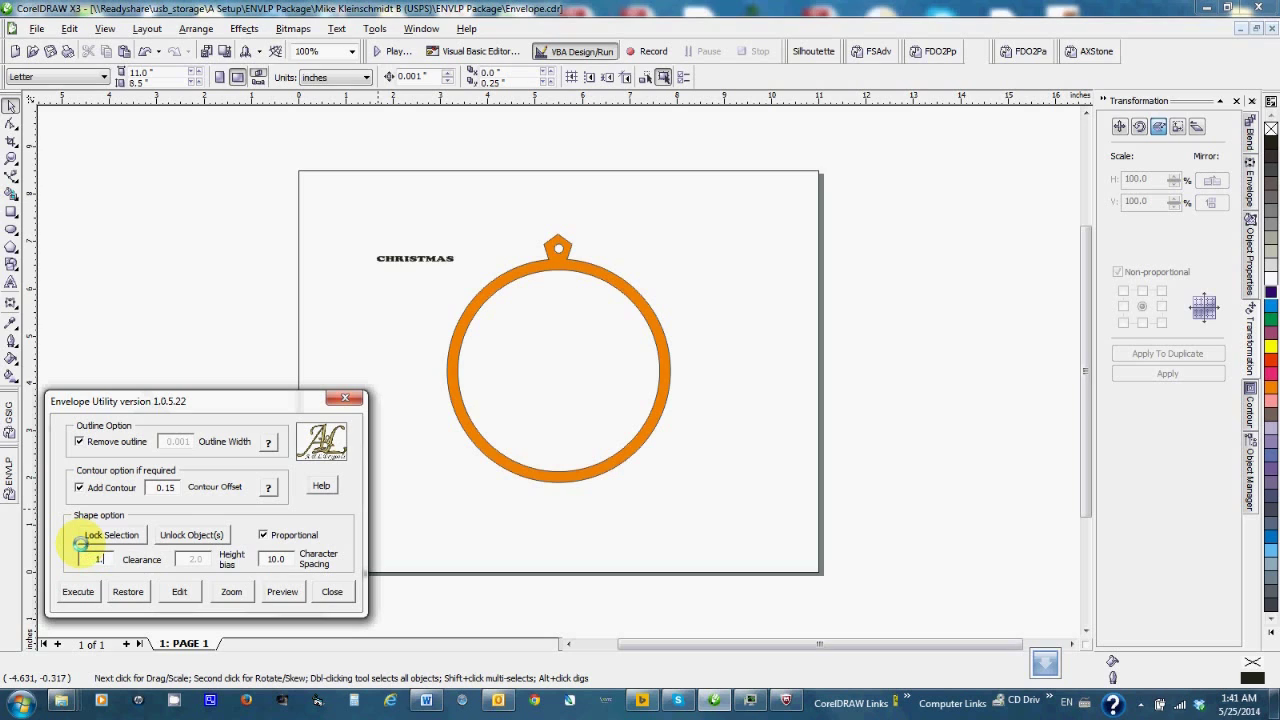
left_click(89, 596)
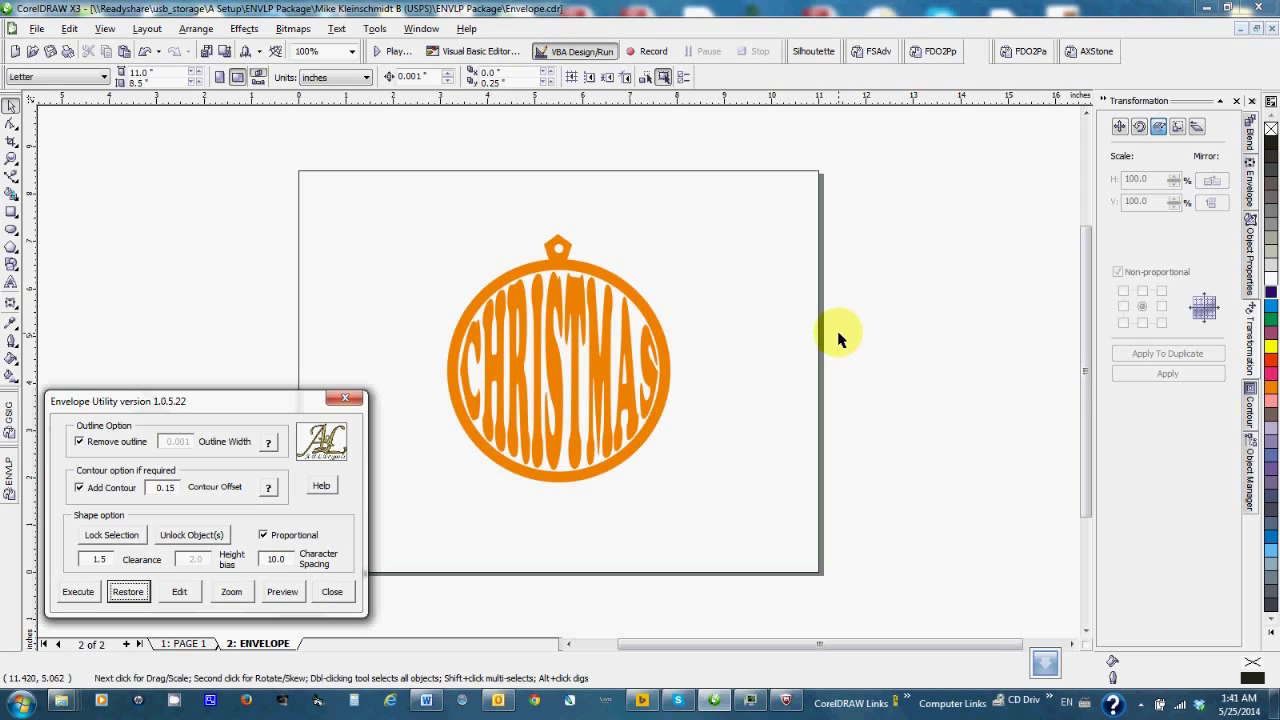
Restore the ornament design, switch to Polygon Envelope.cdr and run the envelope on OCTAGON with Proportional enabled.
left_click(130, 592)
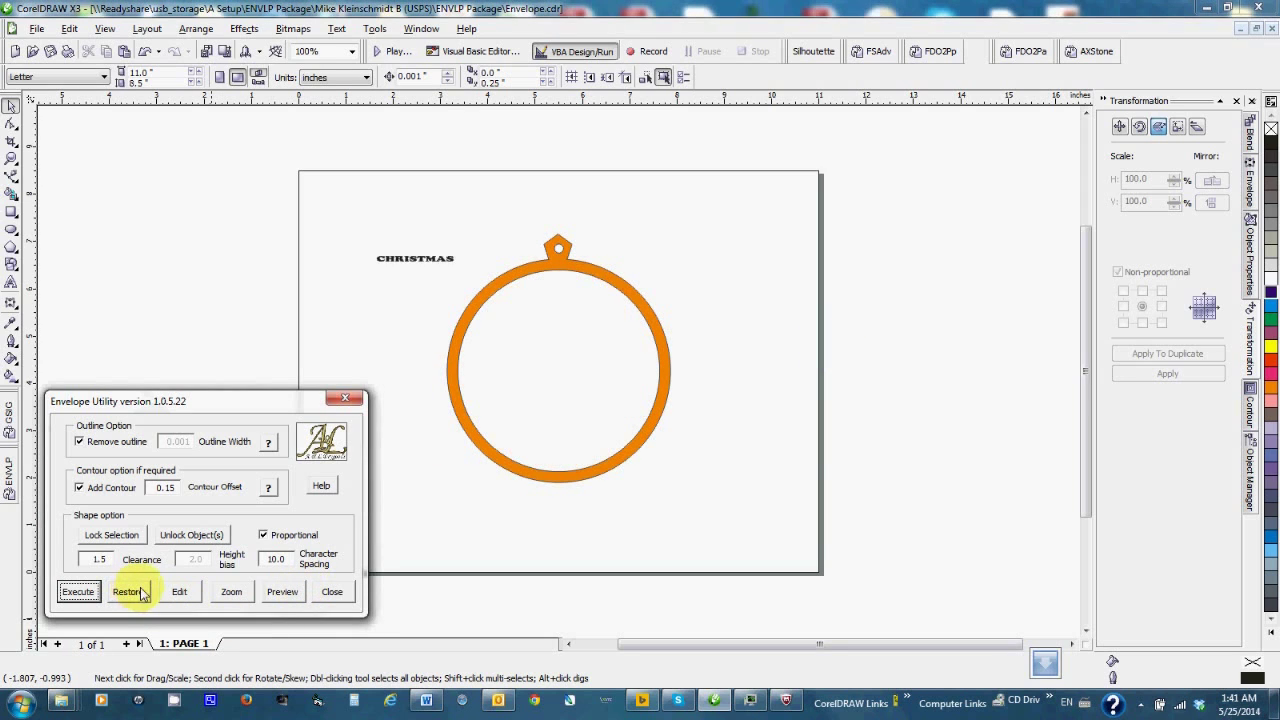
left_click(427, 30)
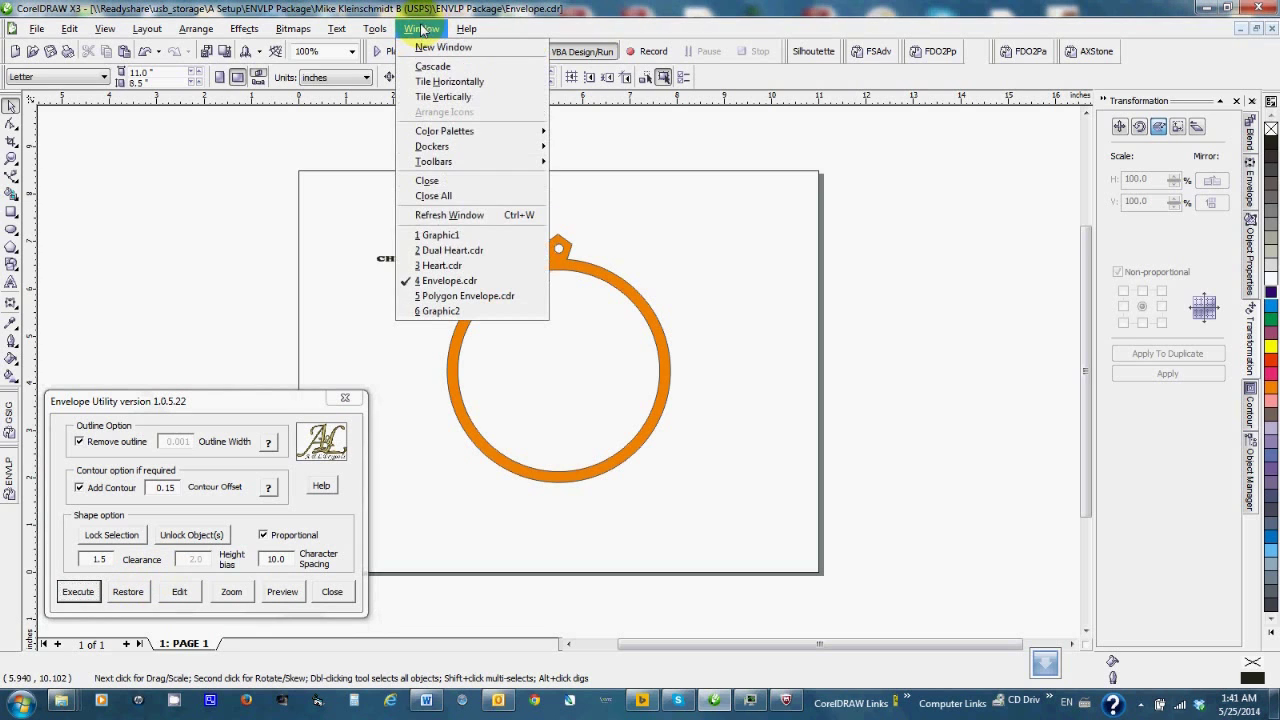
left_click(505, 297)
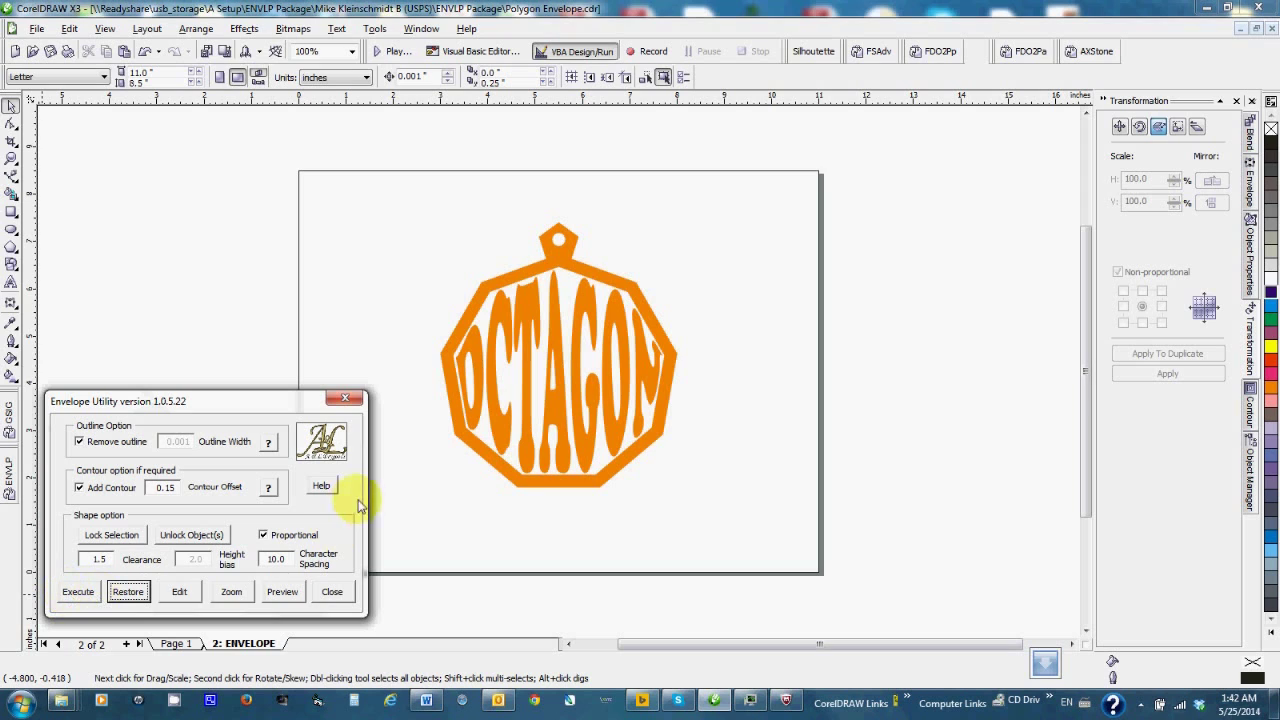
Restore the polygon design and rerun the envelope on OCTAGON with Proportional disabled and a height bias of 2.0.
left_click(268, 540)
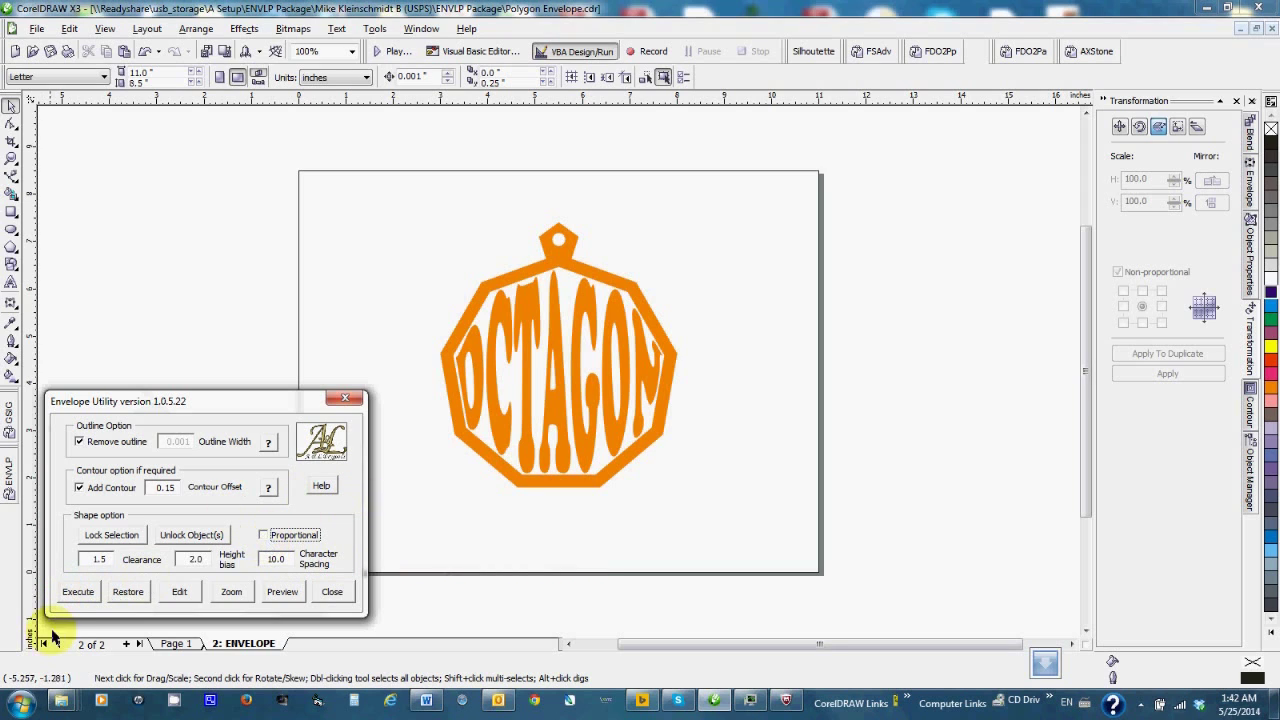
left_click(132, 594)
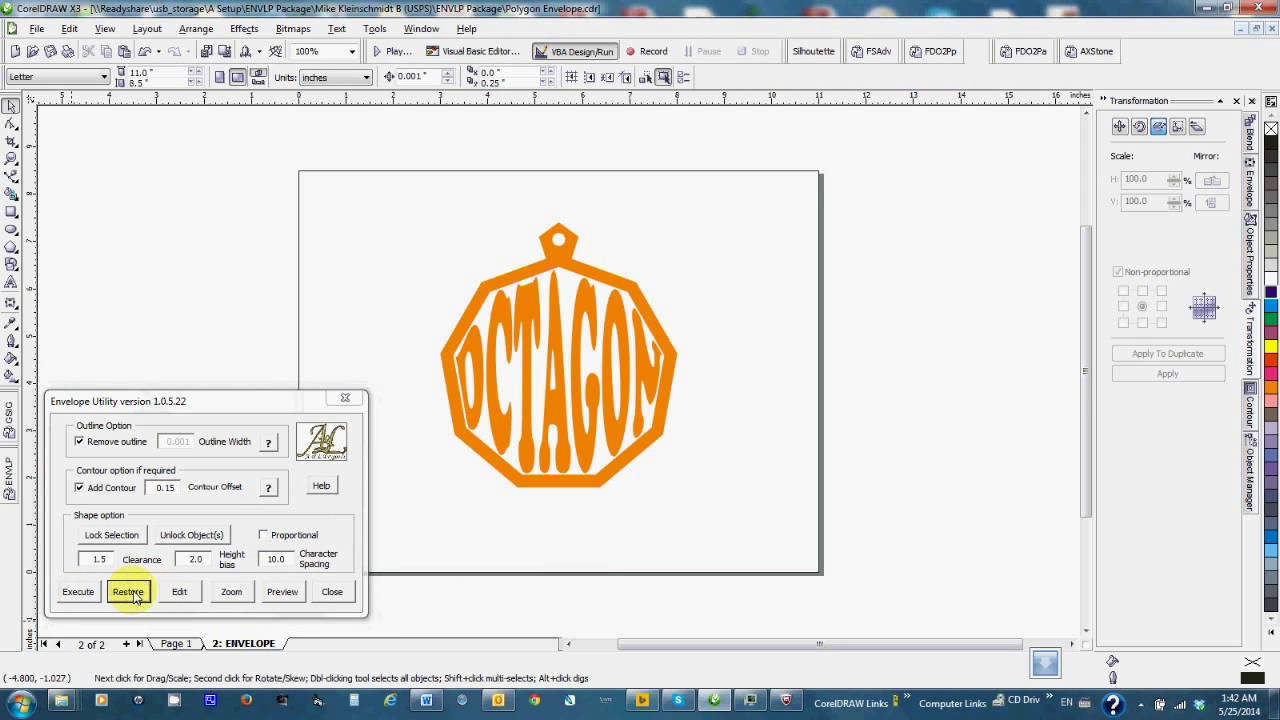
left_click(68, 596)
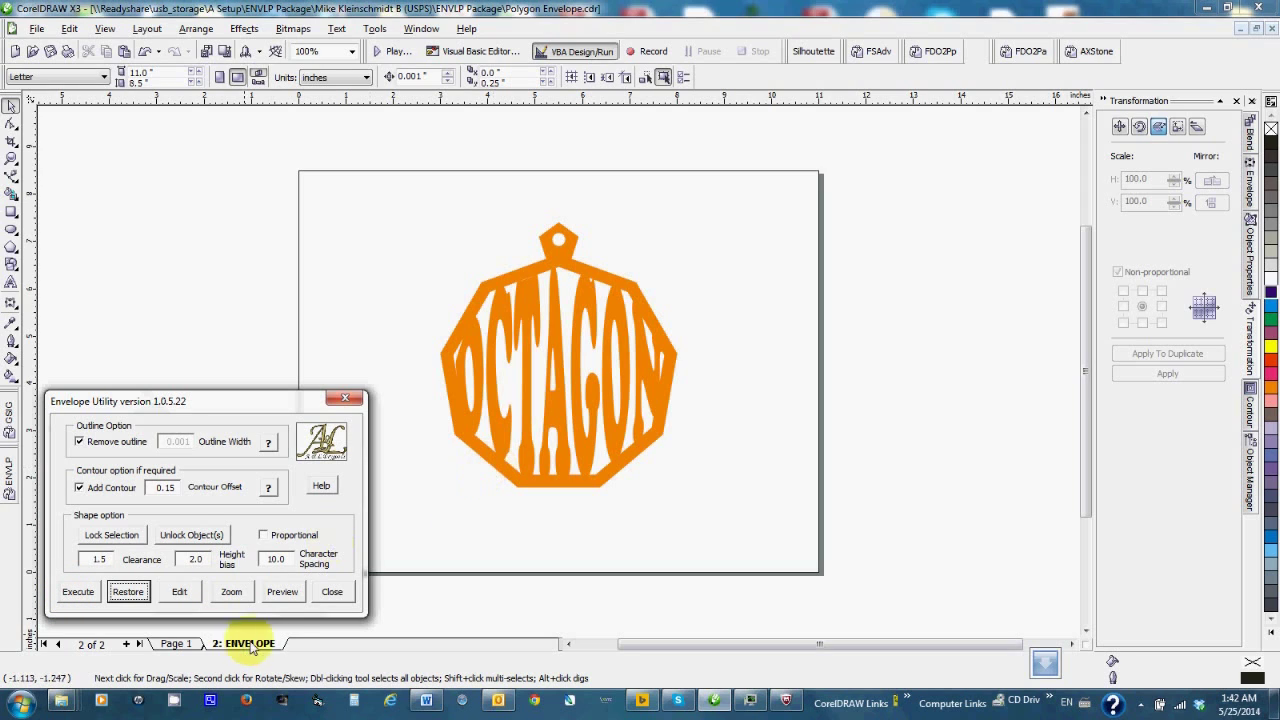
Restore the polygon design and switch to the blank Graphic1 document.
left_click(131, 597)
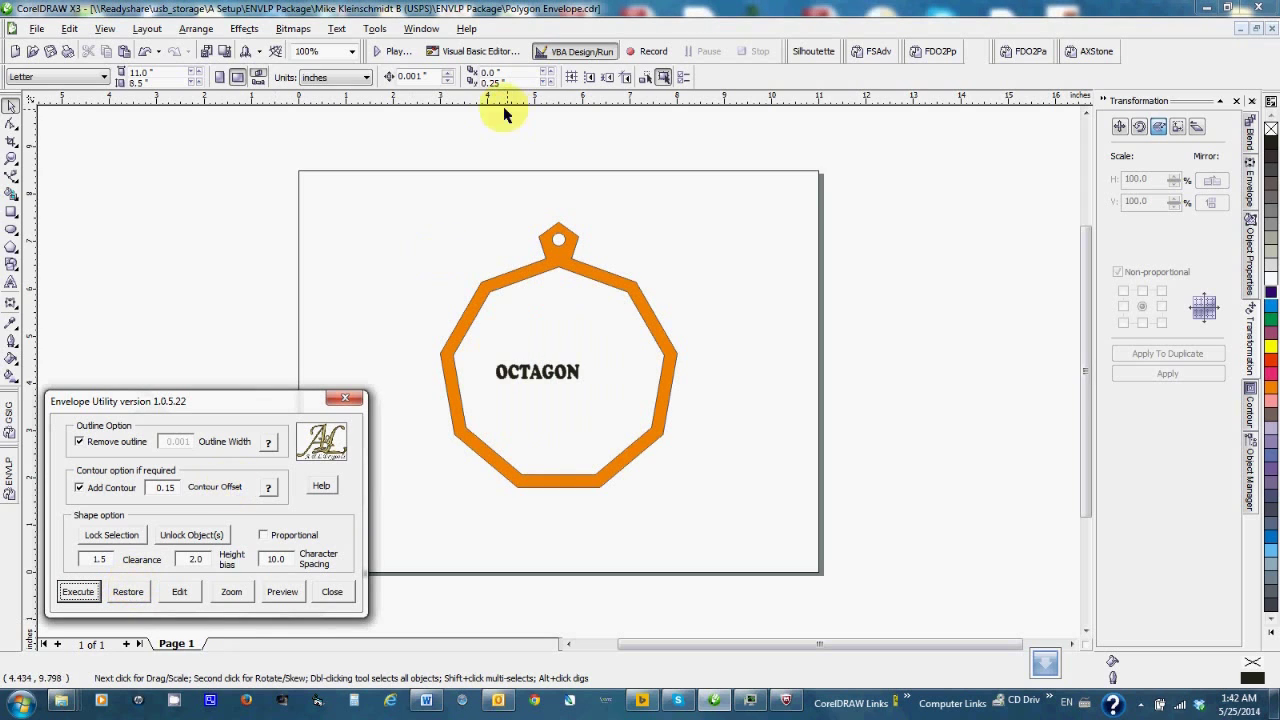
left_click(420, 29)
left_click(420, 29)
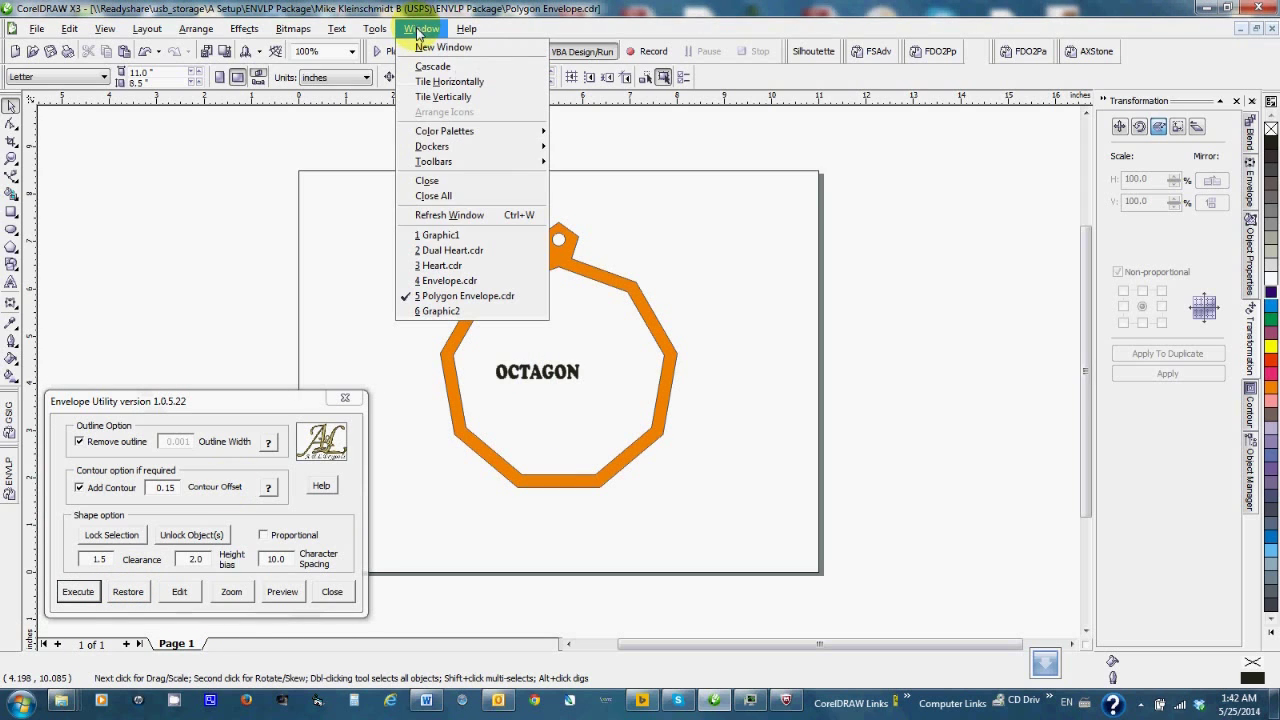
left_click(455, 236)
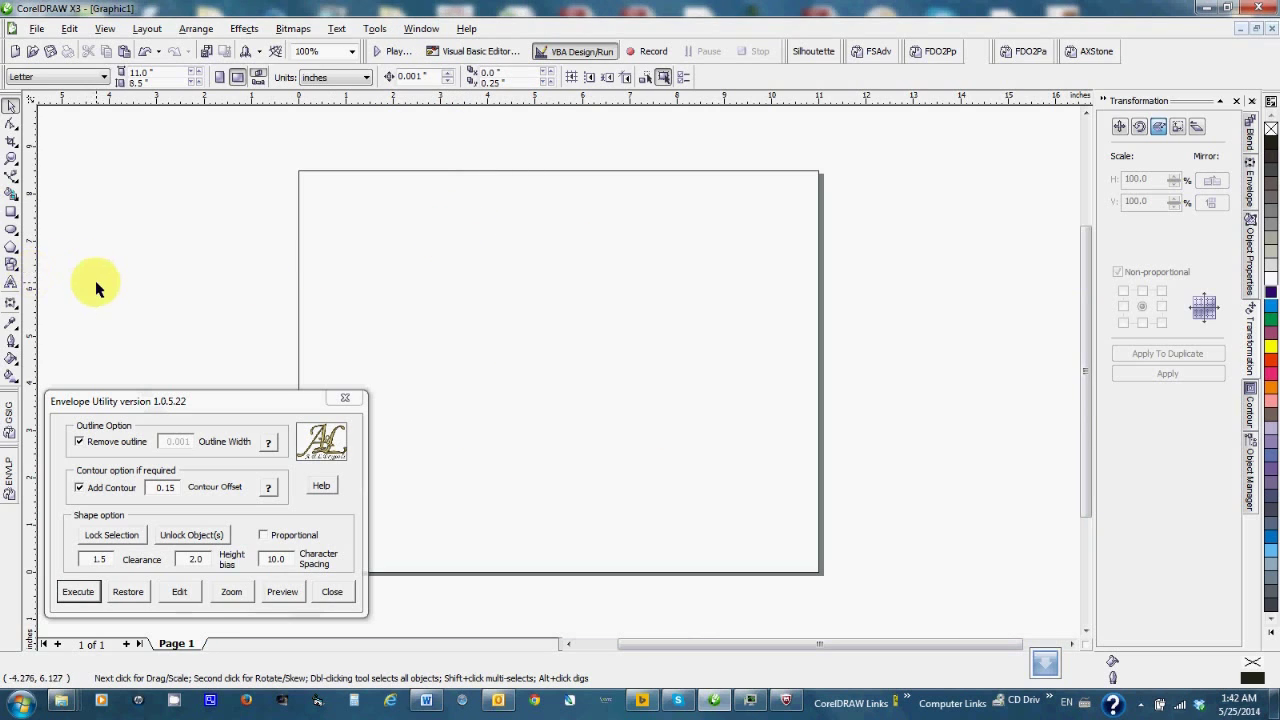
Draw a rectangle about 4.75 by 1.78 inches, centred on the page and filled with blue.
left_click(11, 213)
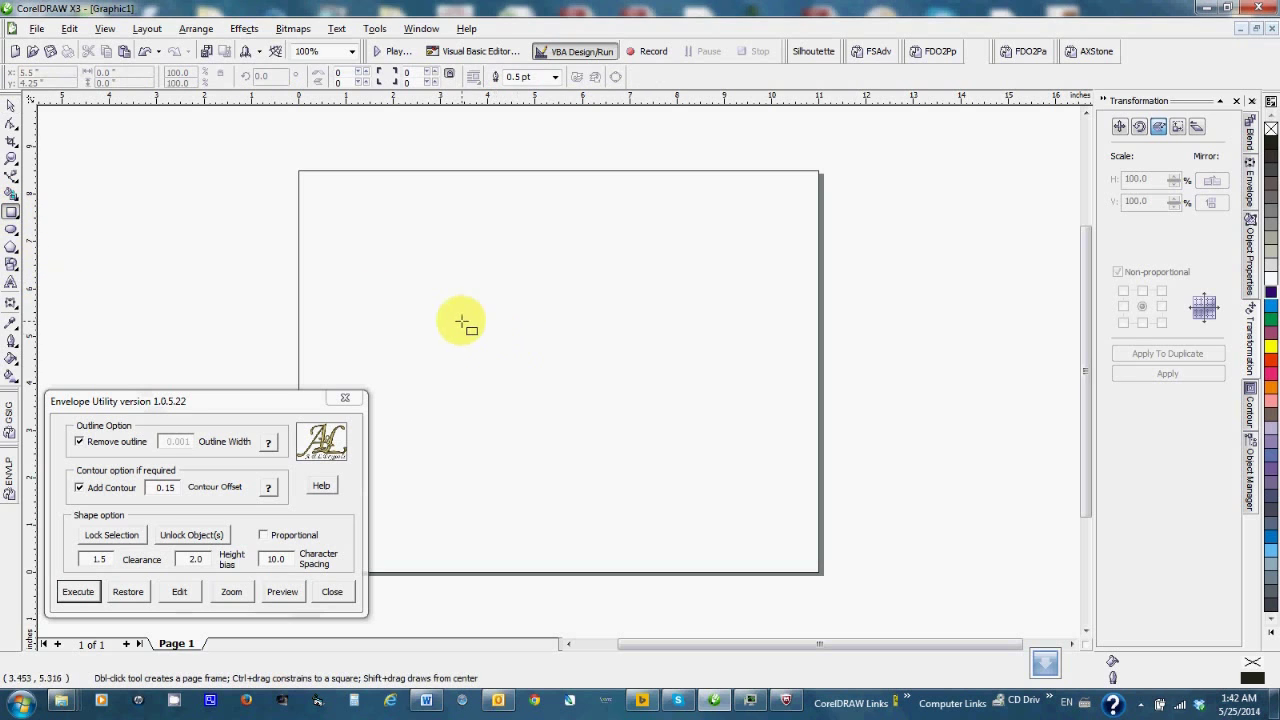
left_click_drag(452, 324, 677, 405)
left_click_drag(677, 407, 677, 408)
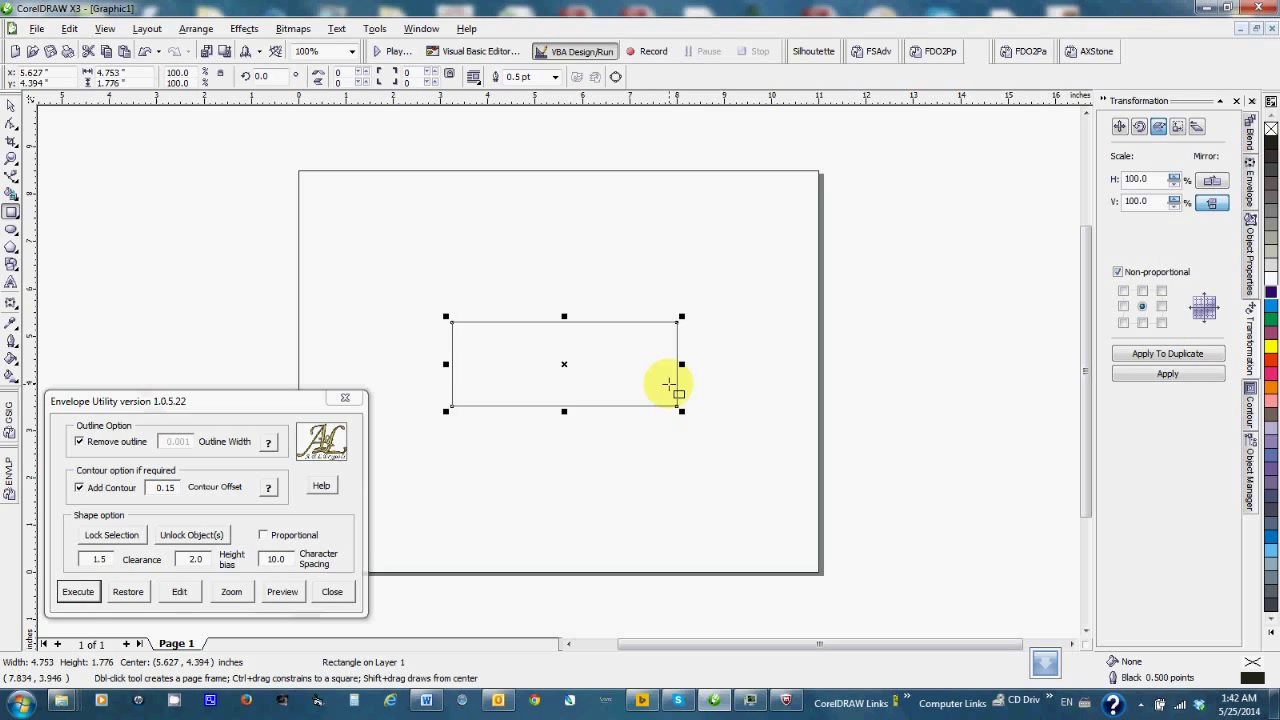
key("p")
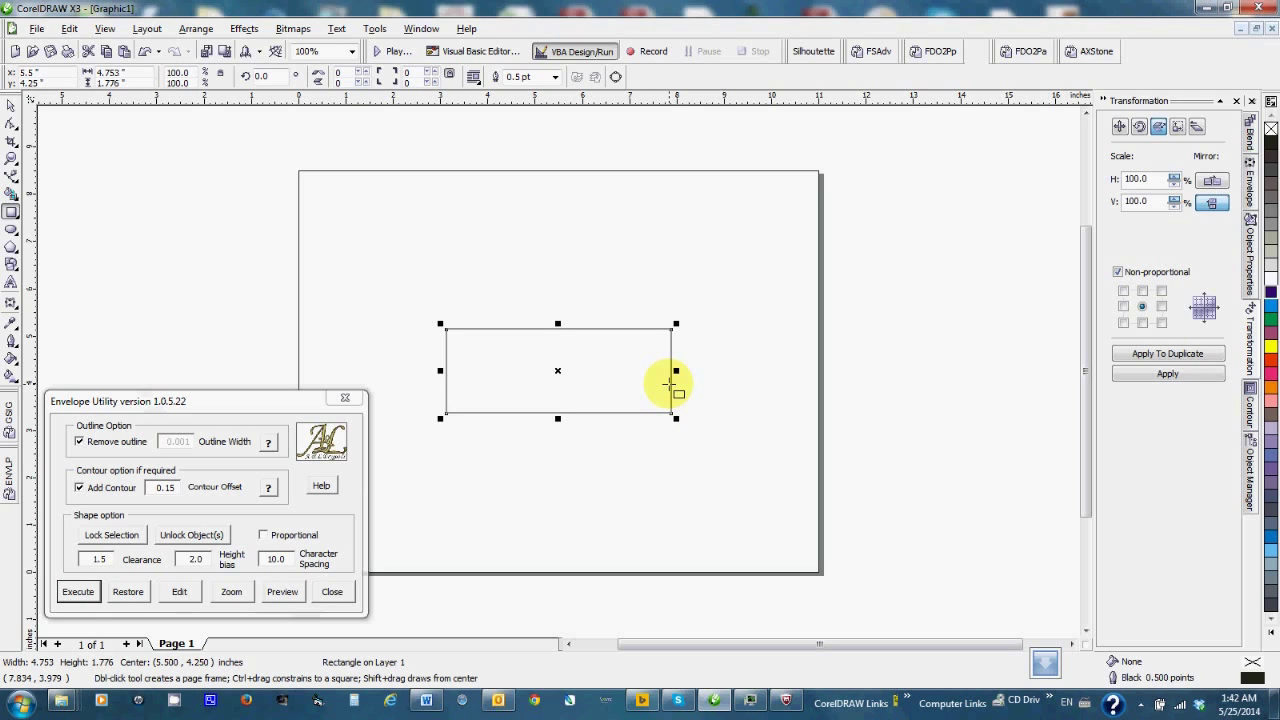
left_click(1272, 293)
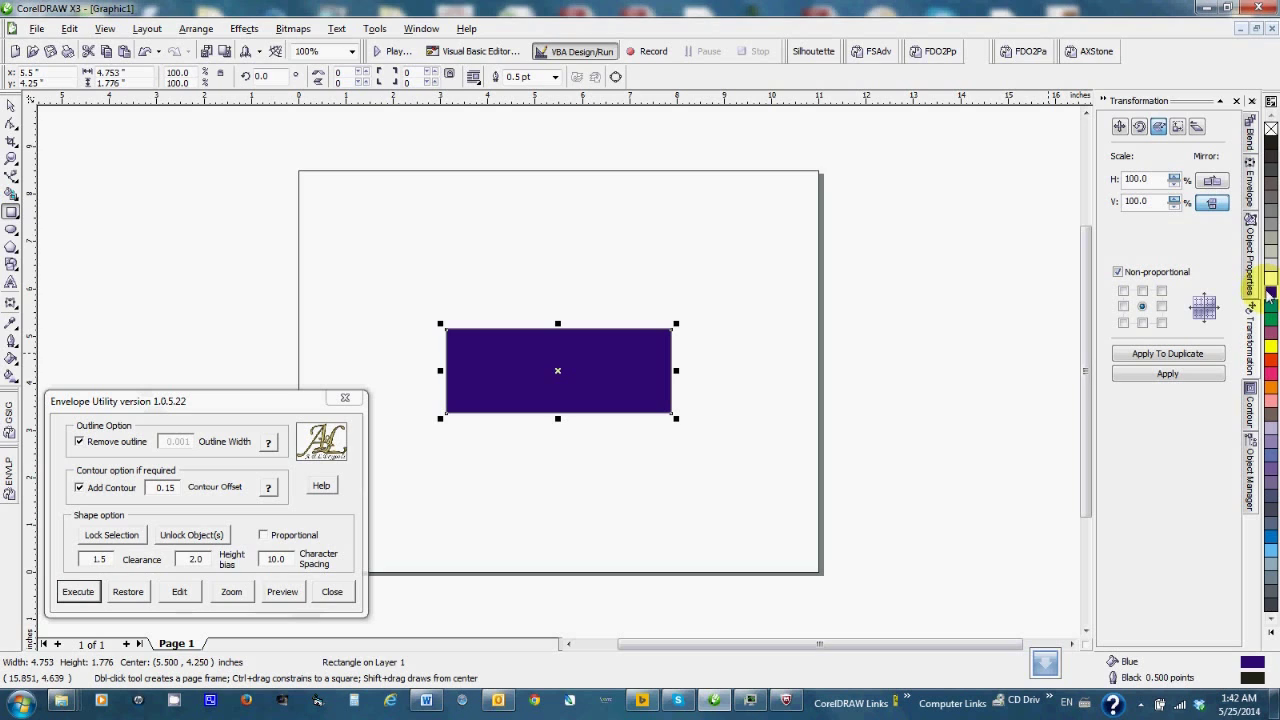
Apply a one-step 0.2-inch outside contour with blue fill to the rectangle and break the contour group apart.
left_click(1250, 415)
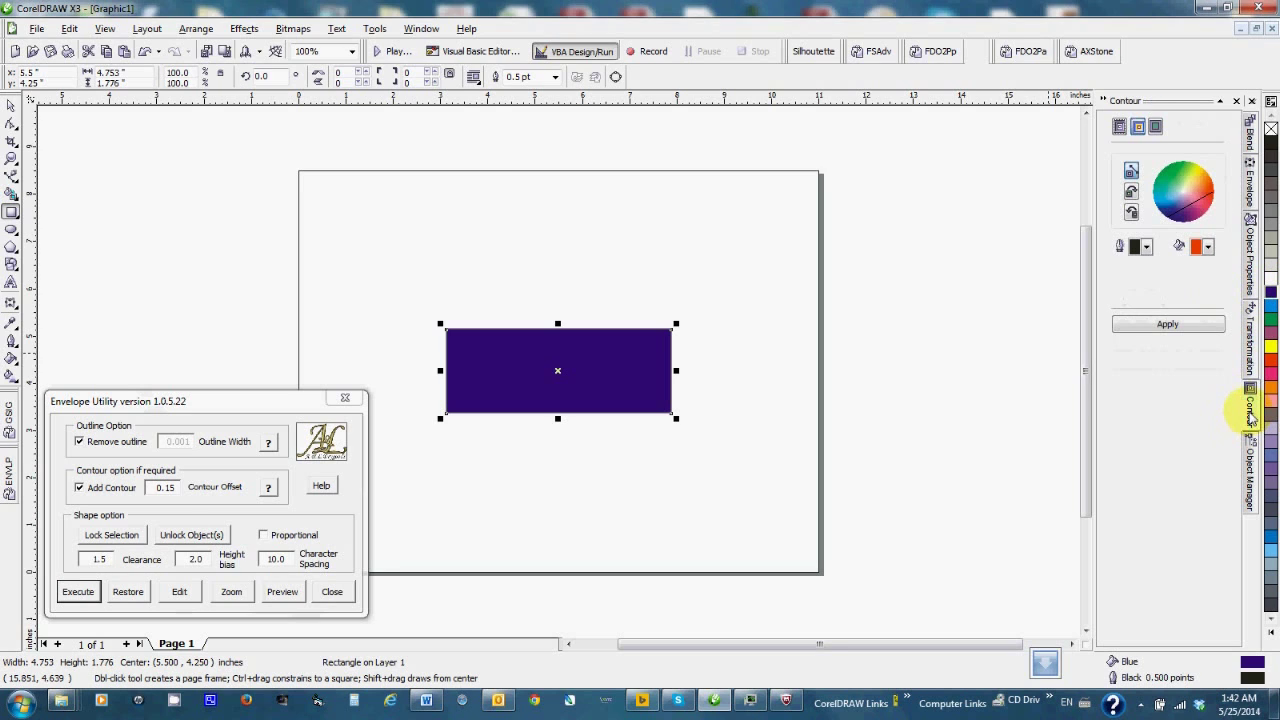
left_click(1208, 246)
scroll(1260, 289, "up", 1)
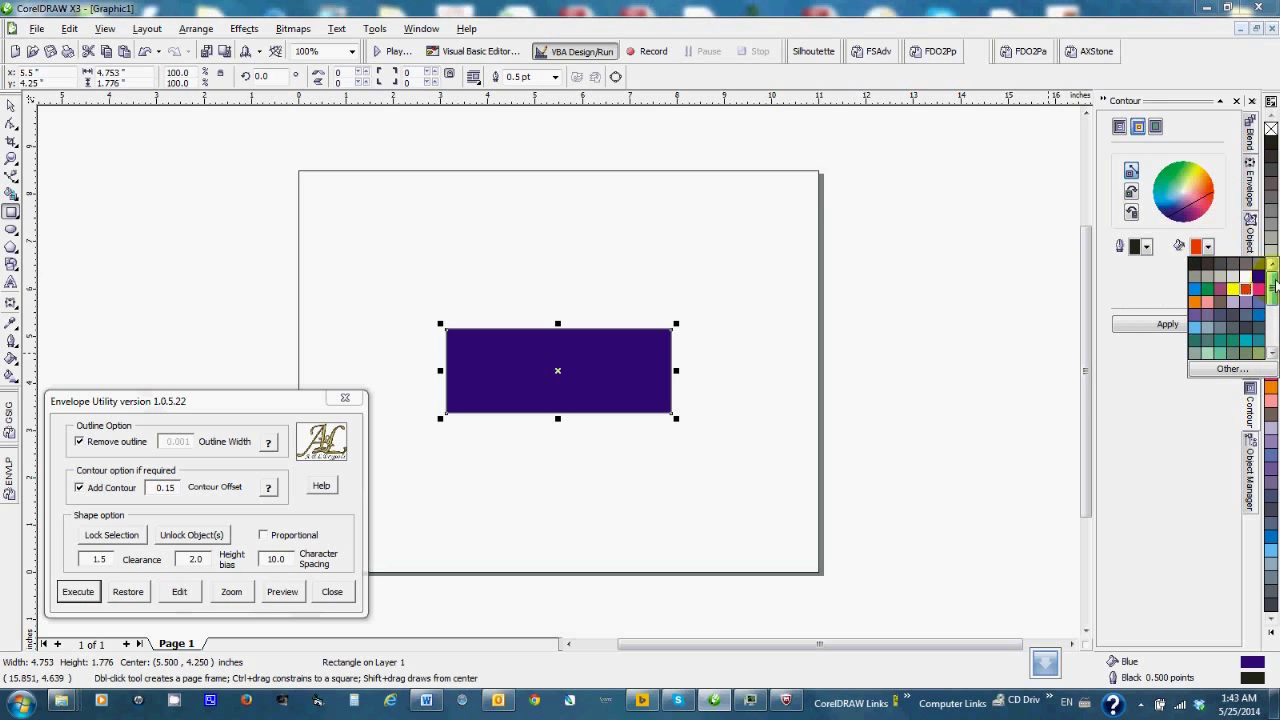
left_click(1260, 280)
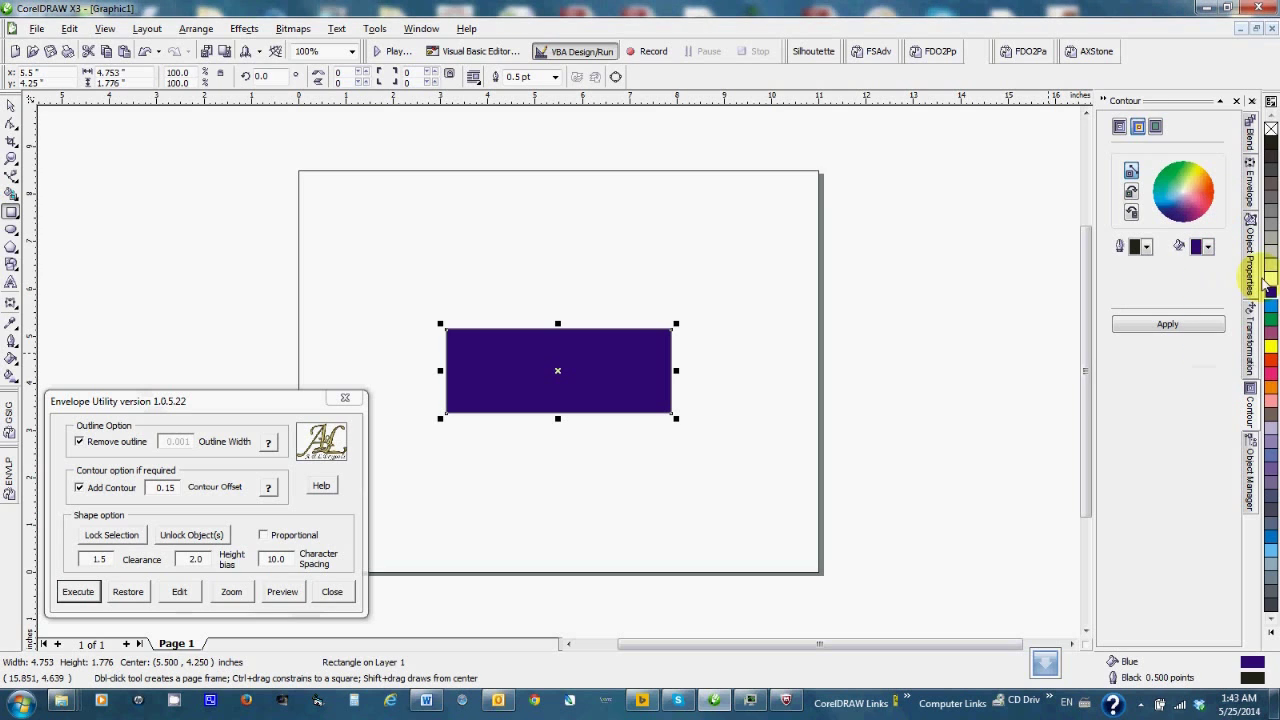
left_click(1170, 325)
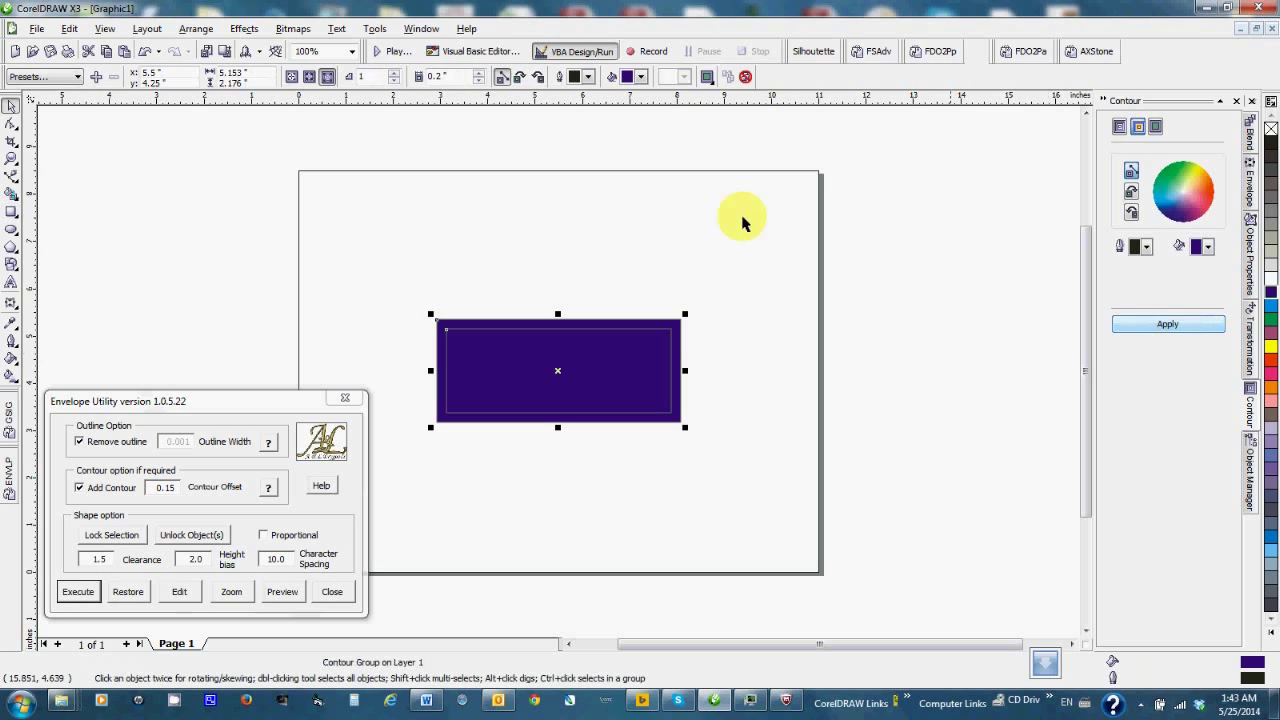
left_click(187, 28)
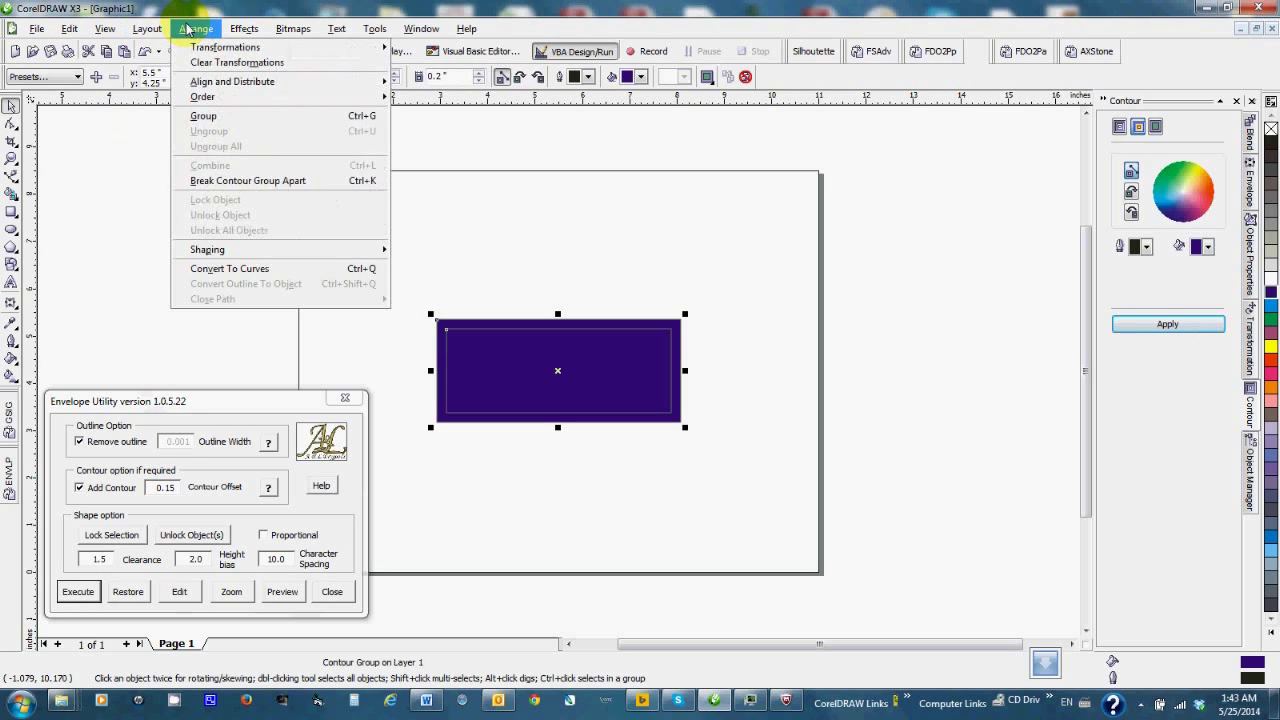
left_click(229, 178)
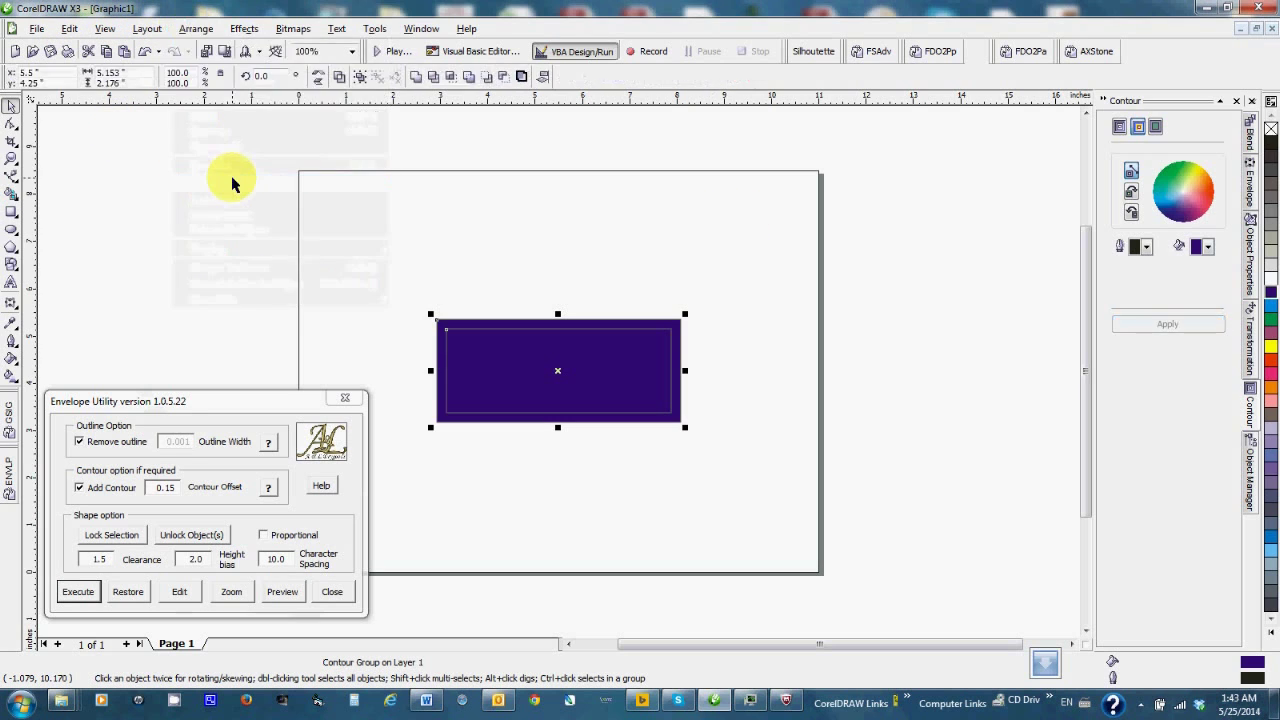
Round all four corners of the outer rectangle to a roundness of about 21.
left_click(17, 124)
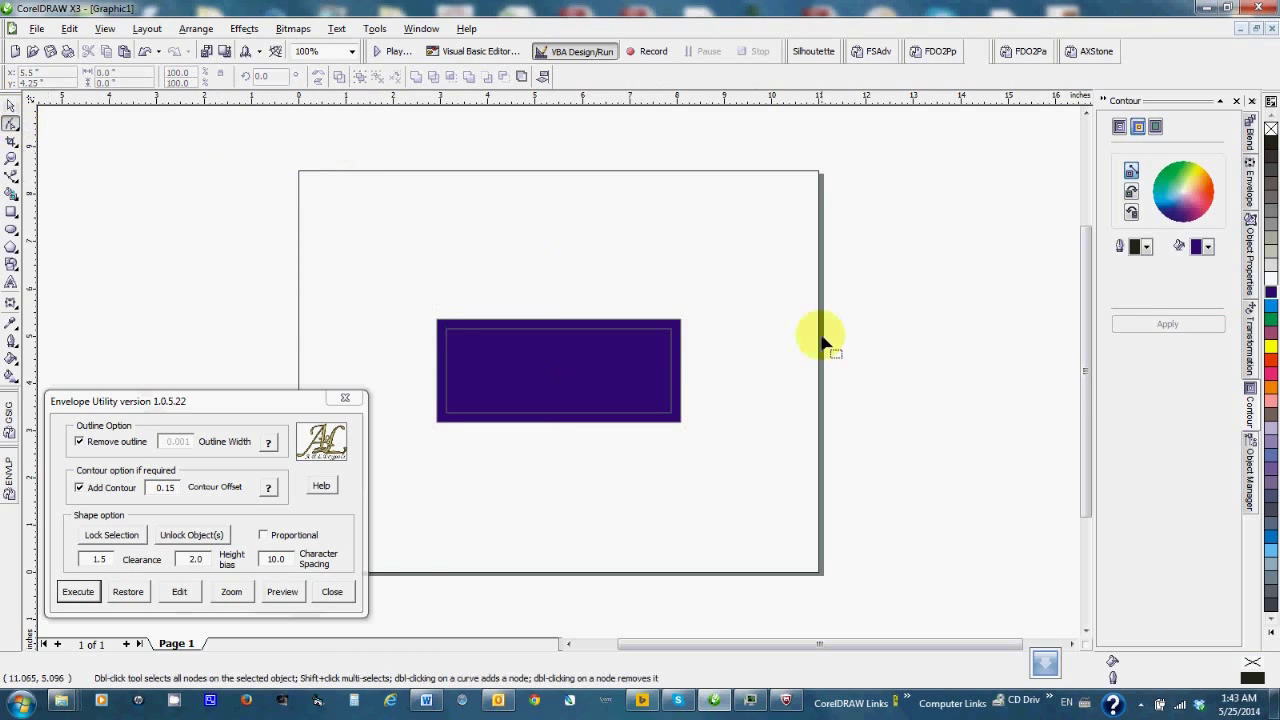
left_click(679, 324)
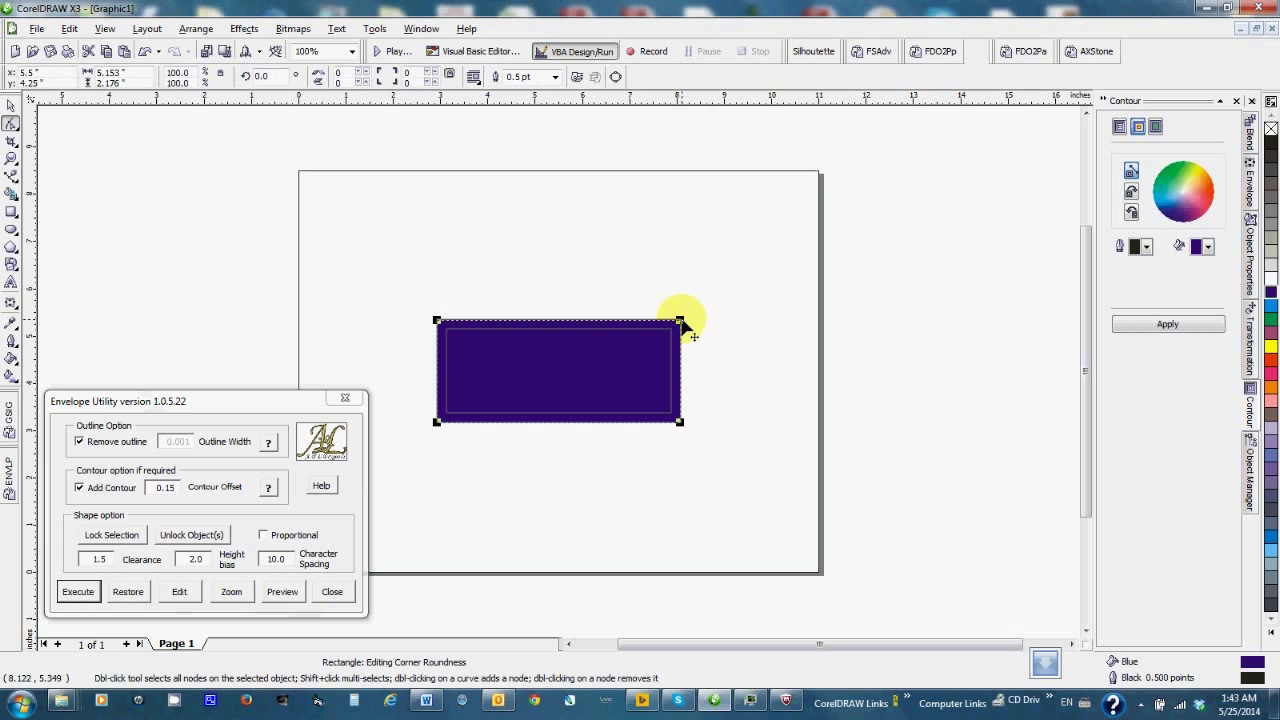
left_click_drag(680, 322, 671, 323)
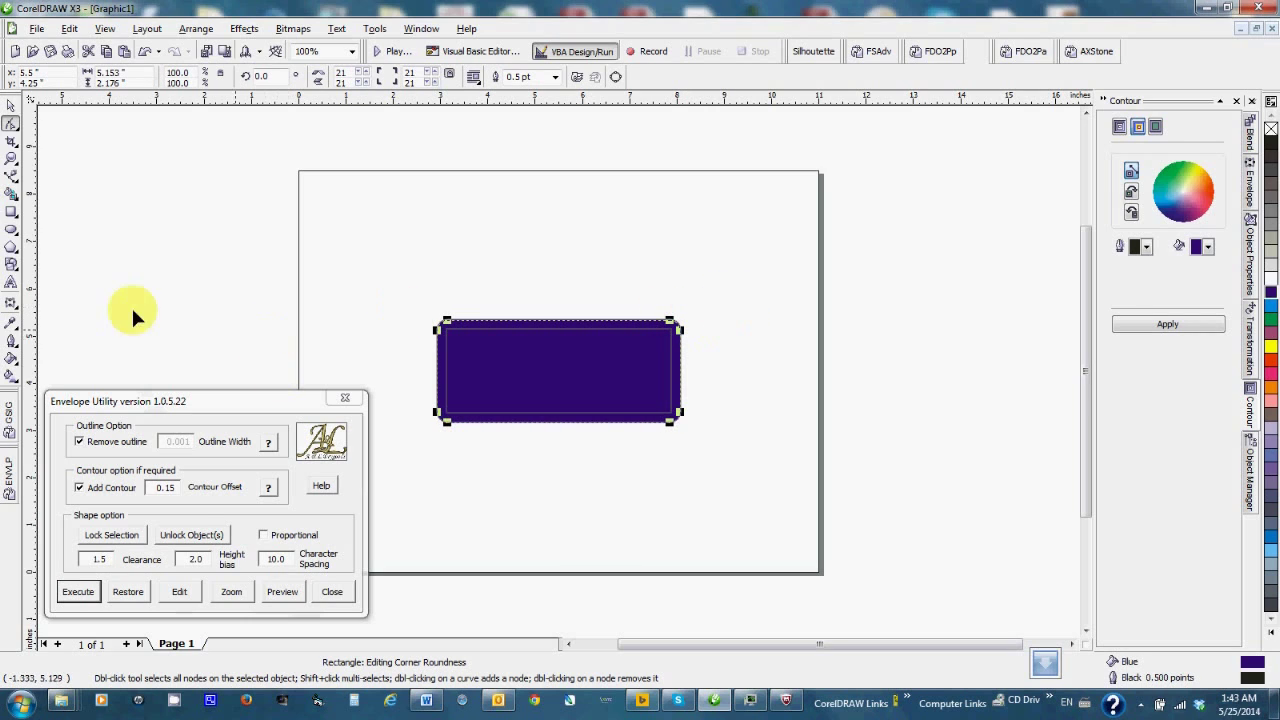
Add the artistic text NAME PLATE above the rectangles in Clarendon Blk BT at 36 pt.
left_click(11, 284)
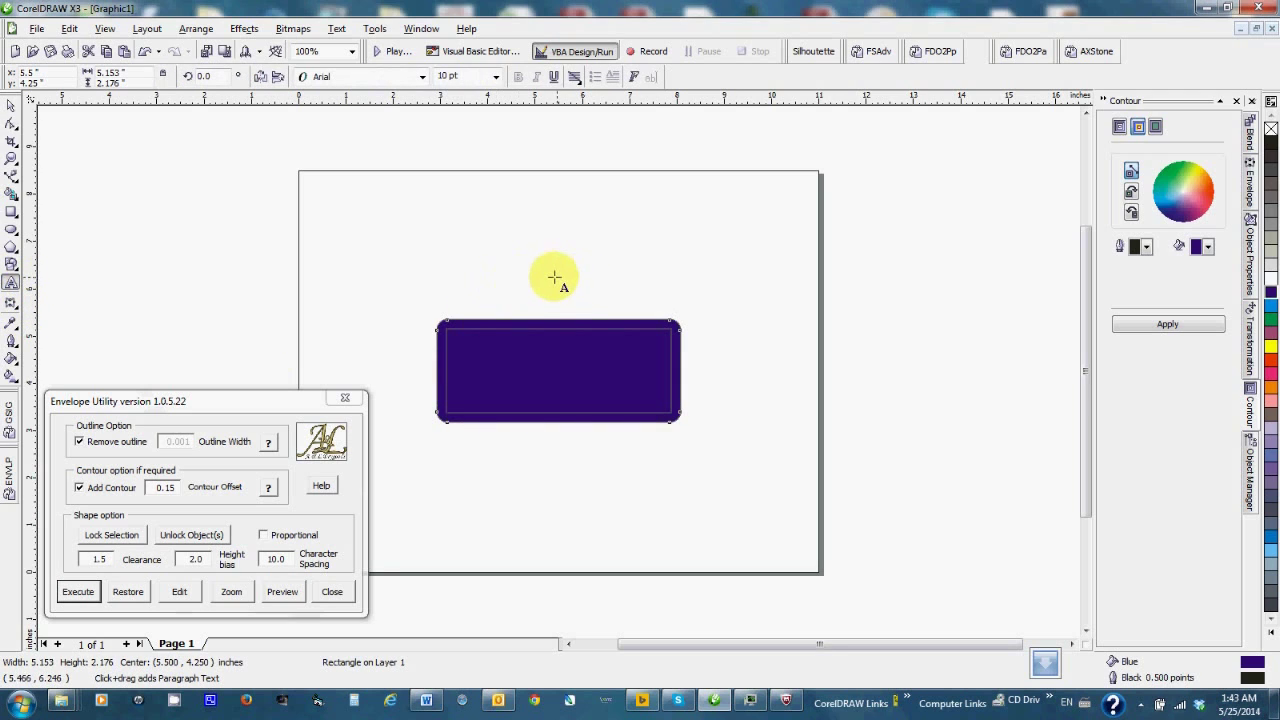
left_click(553, 277)
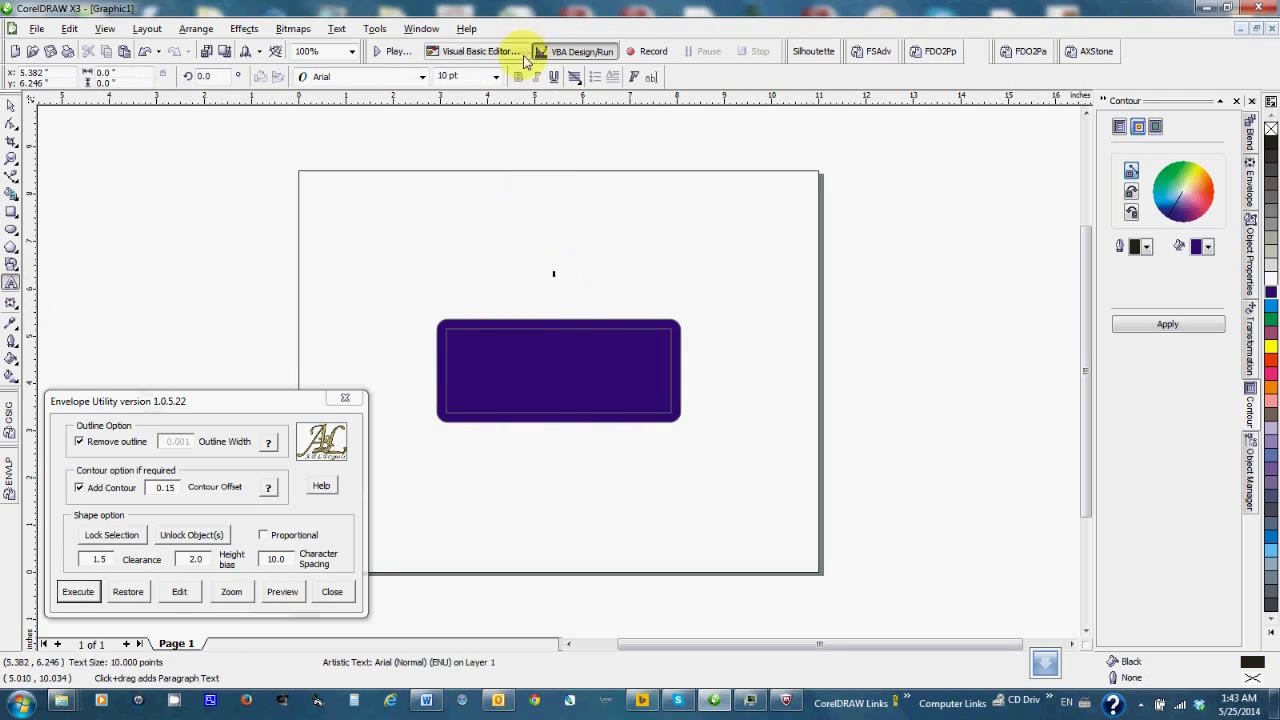
left_click(497, 77)
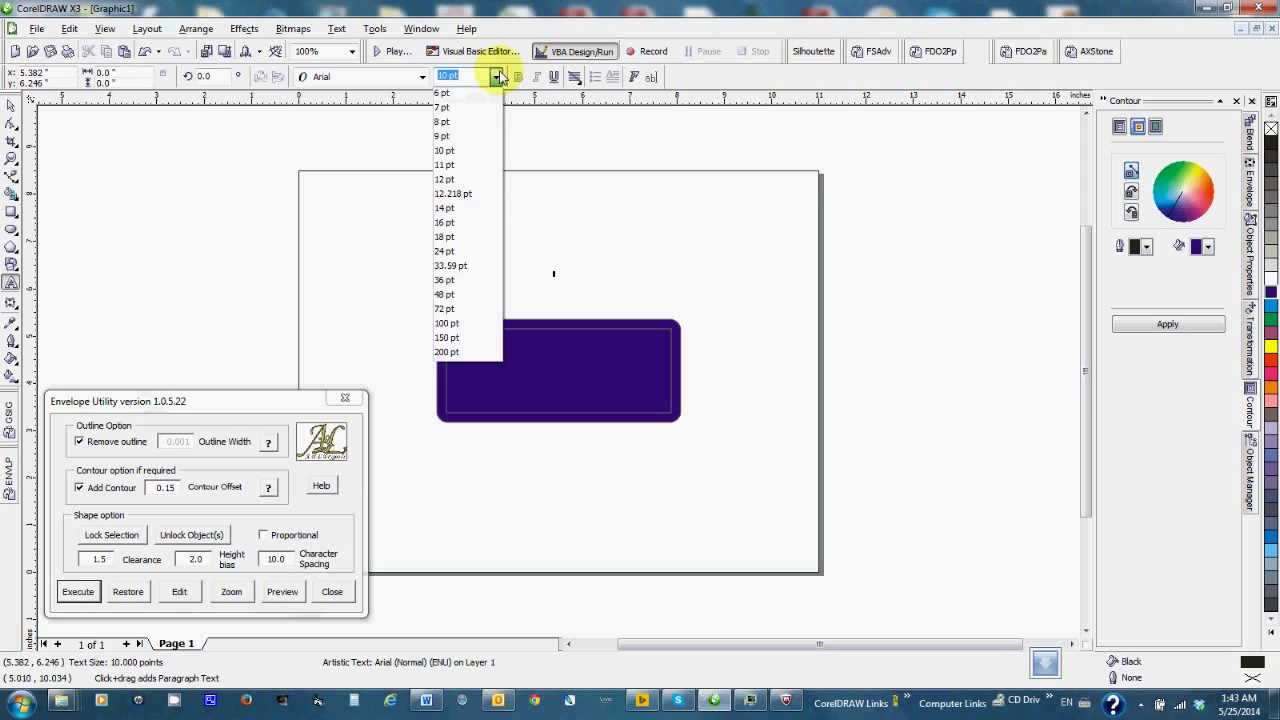
left_click(463, 281)
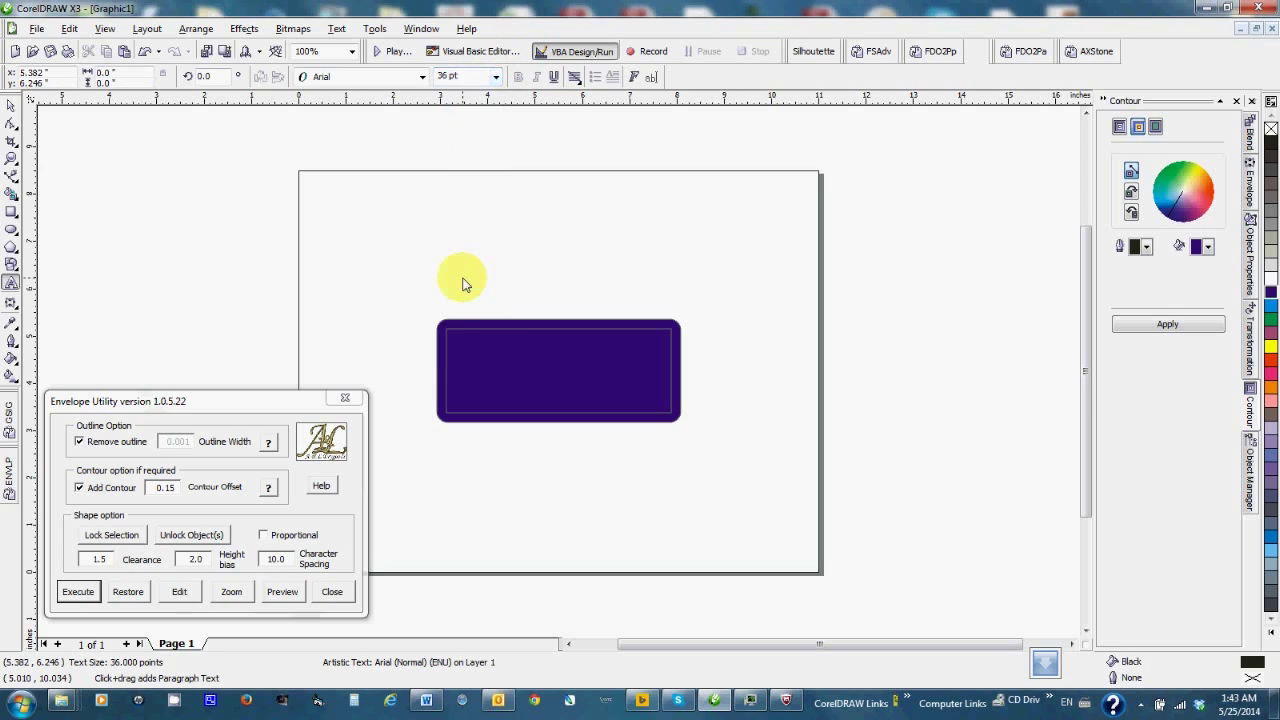
left_click(423, 78)
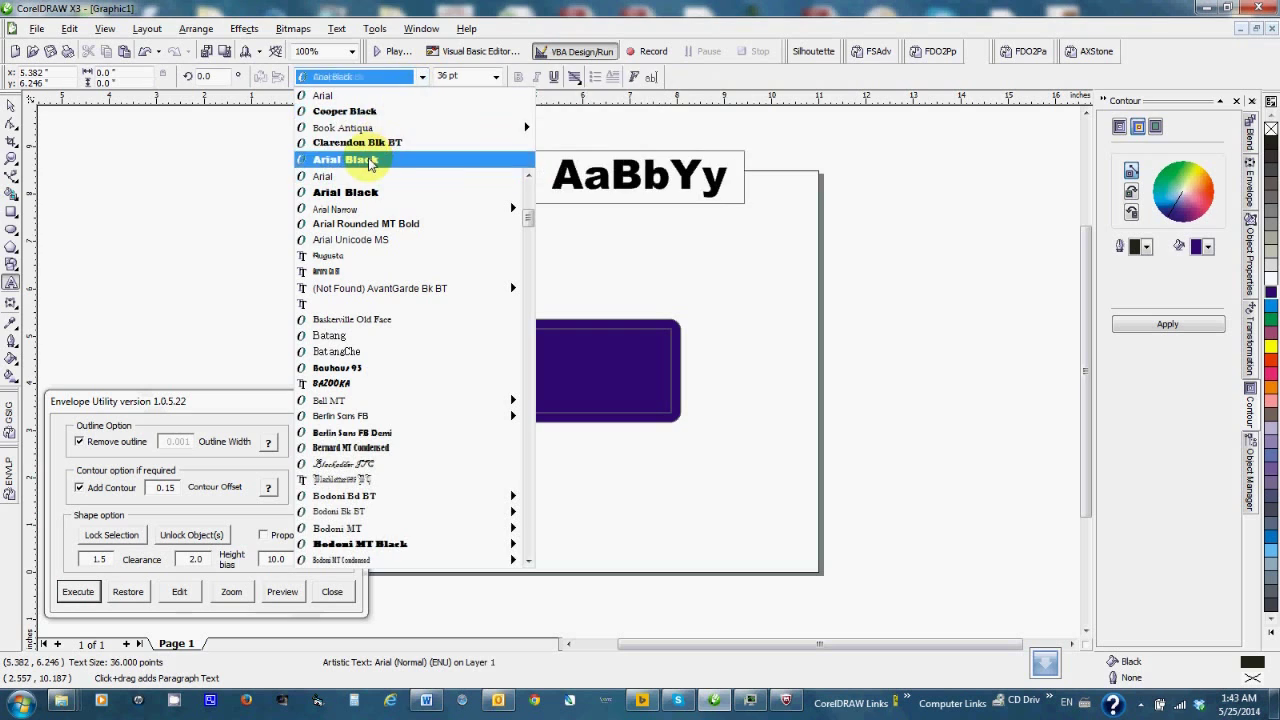
mouse_move(366, 128)
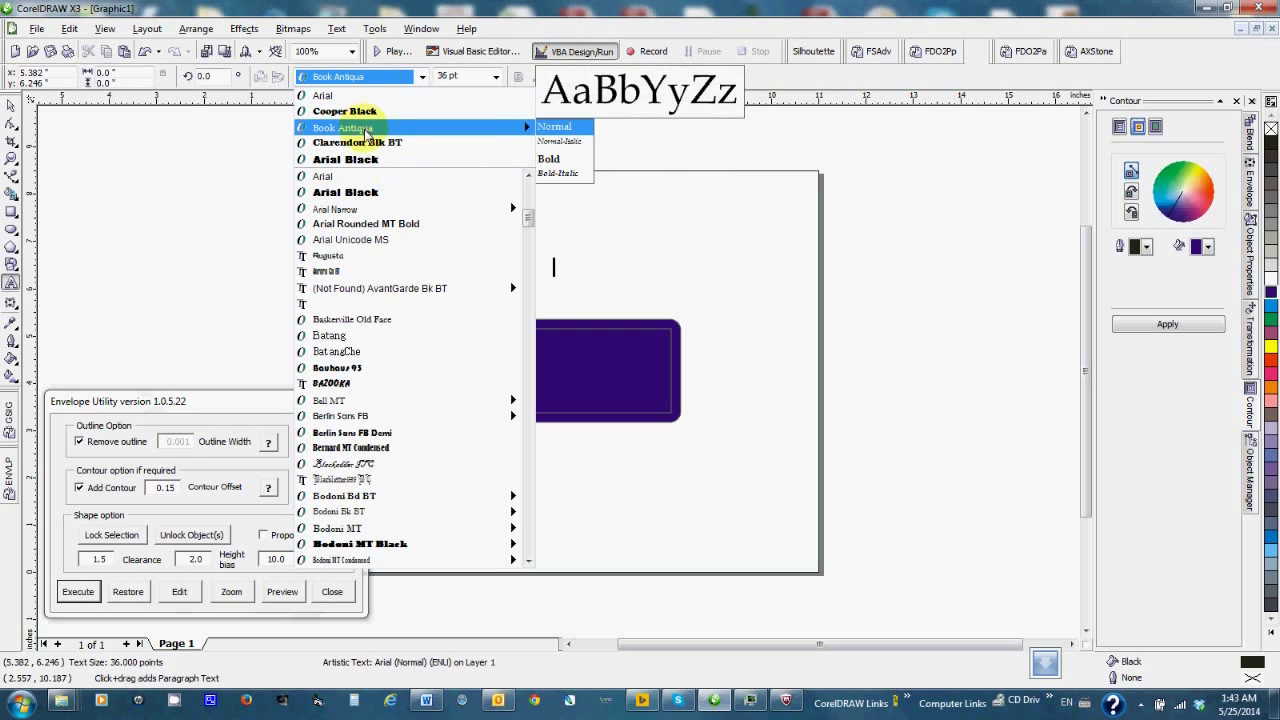
left_click(368, 147)
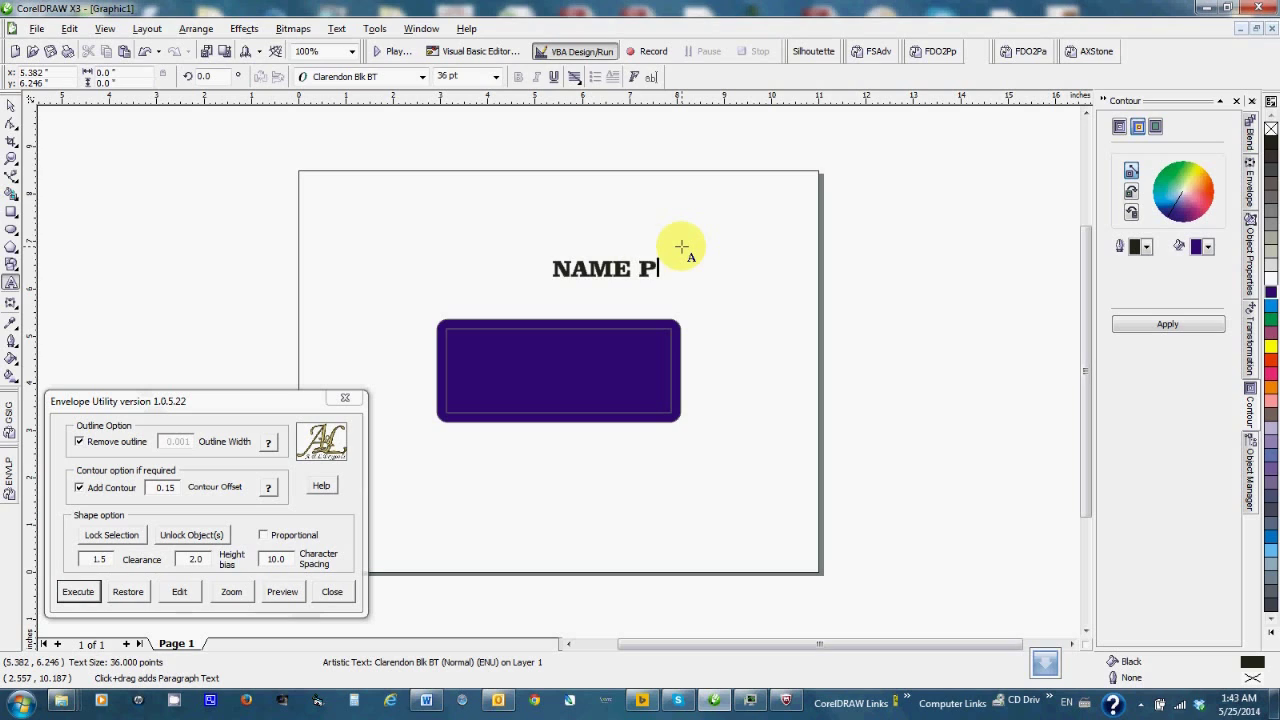
left_click(680, 246)
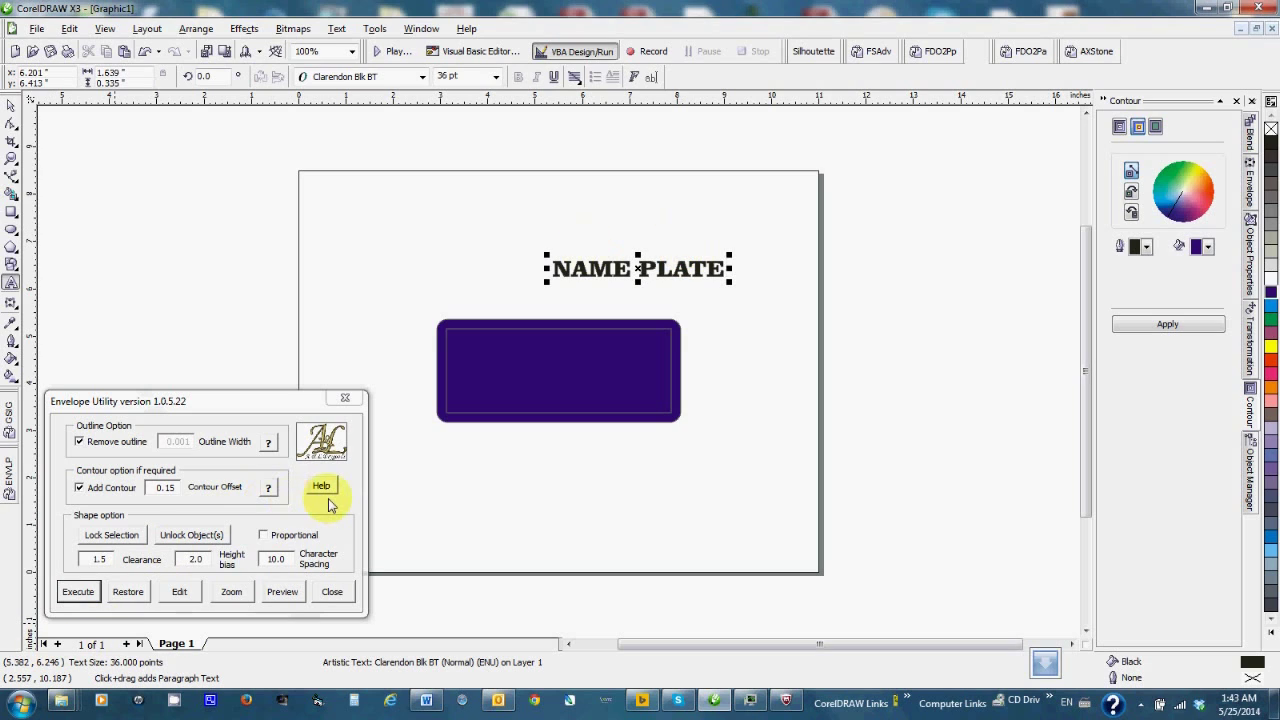
Run the envelope on NAME PLATE with Proportional enabled, and restore the original design.
left_click(266, 536)
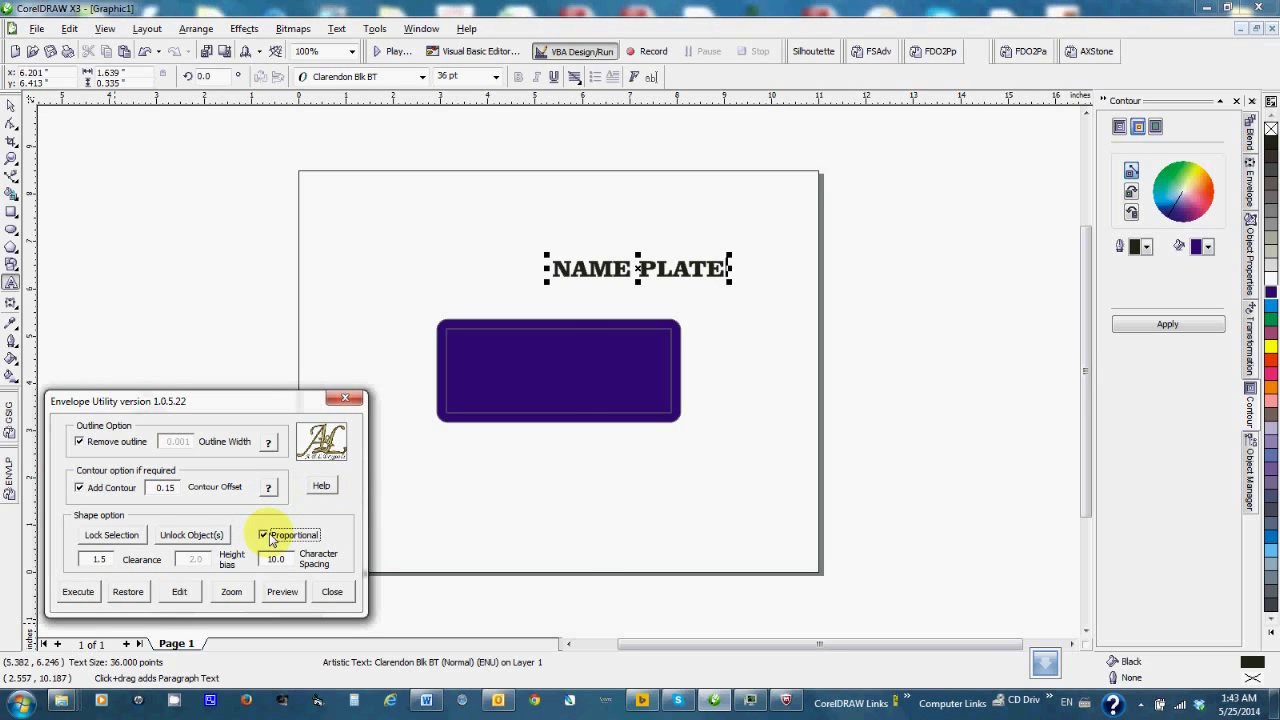
left_click(78, 592)
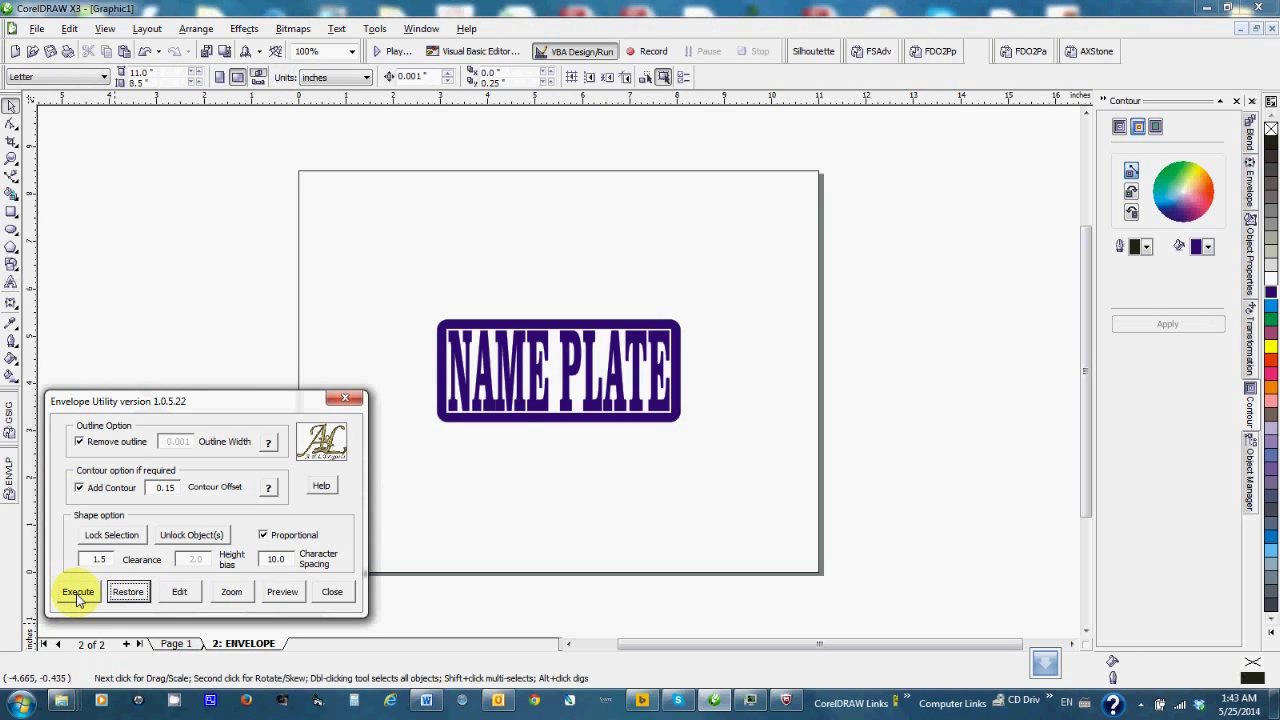
left_click(130, 592)
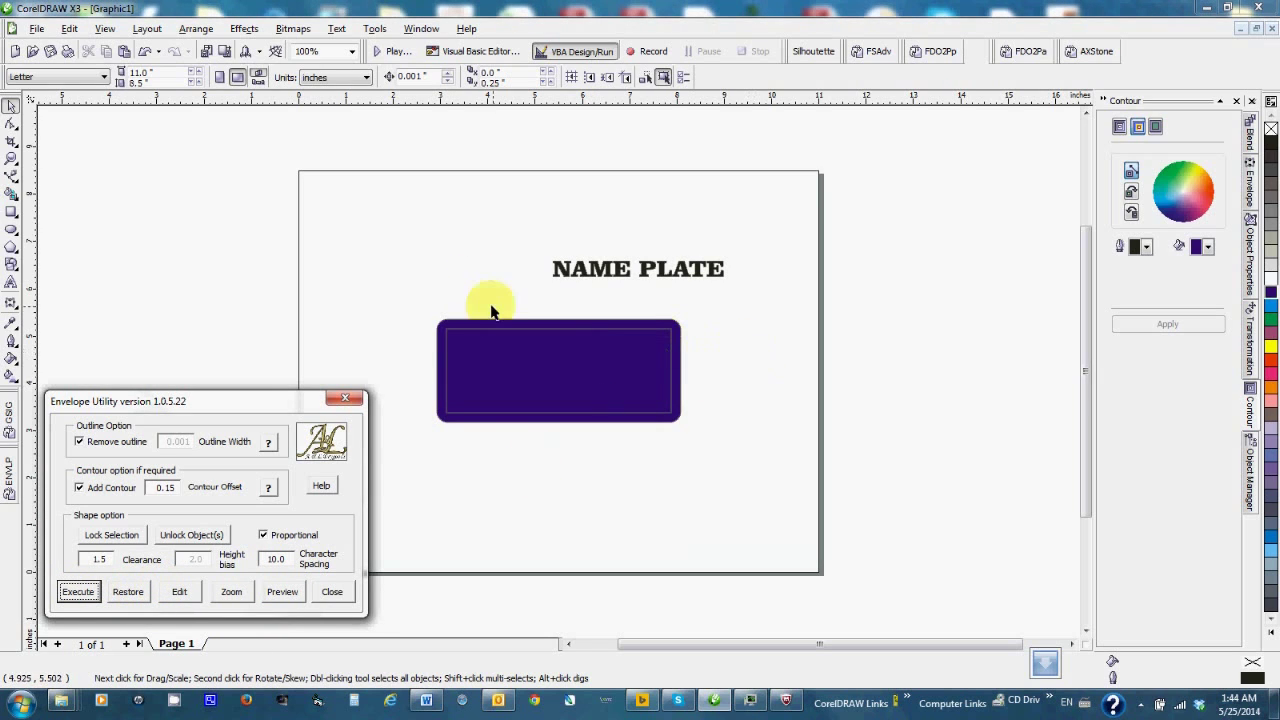
Group the rounded outer rectangle and the inner rectangle together.
left_click_drag(418, 308, 698, 447)
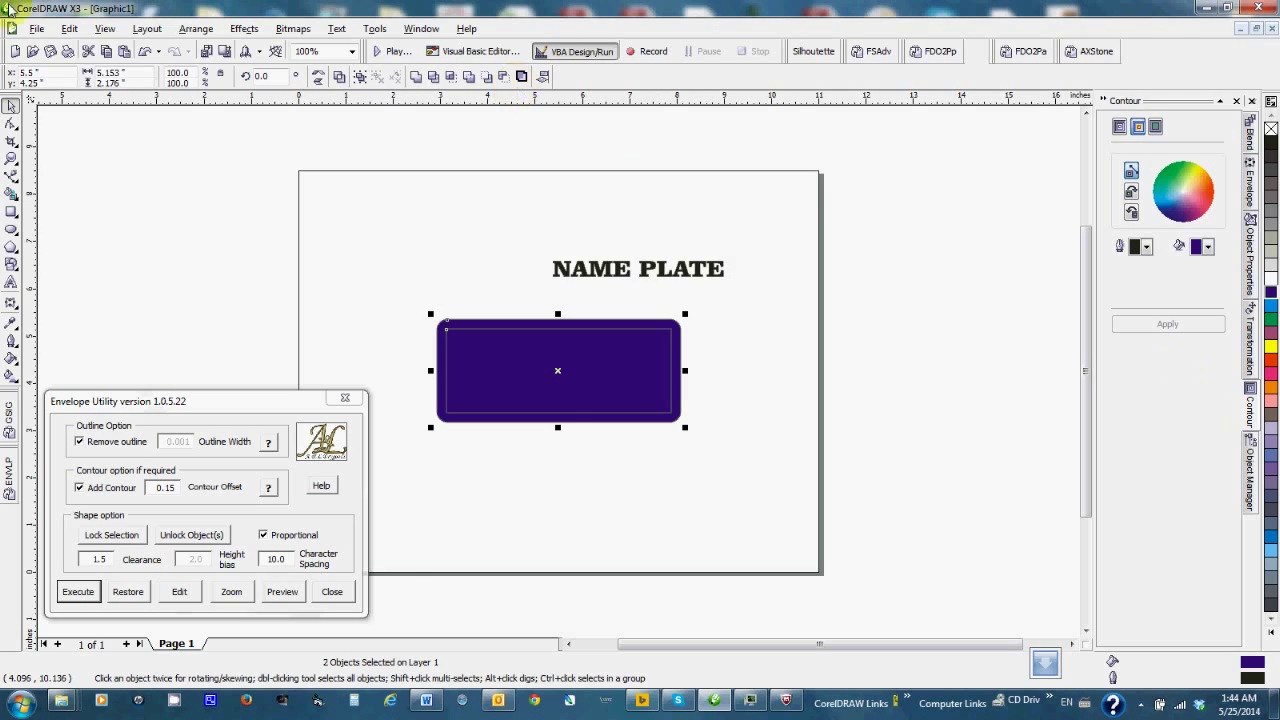
left_click(198, 30)
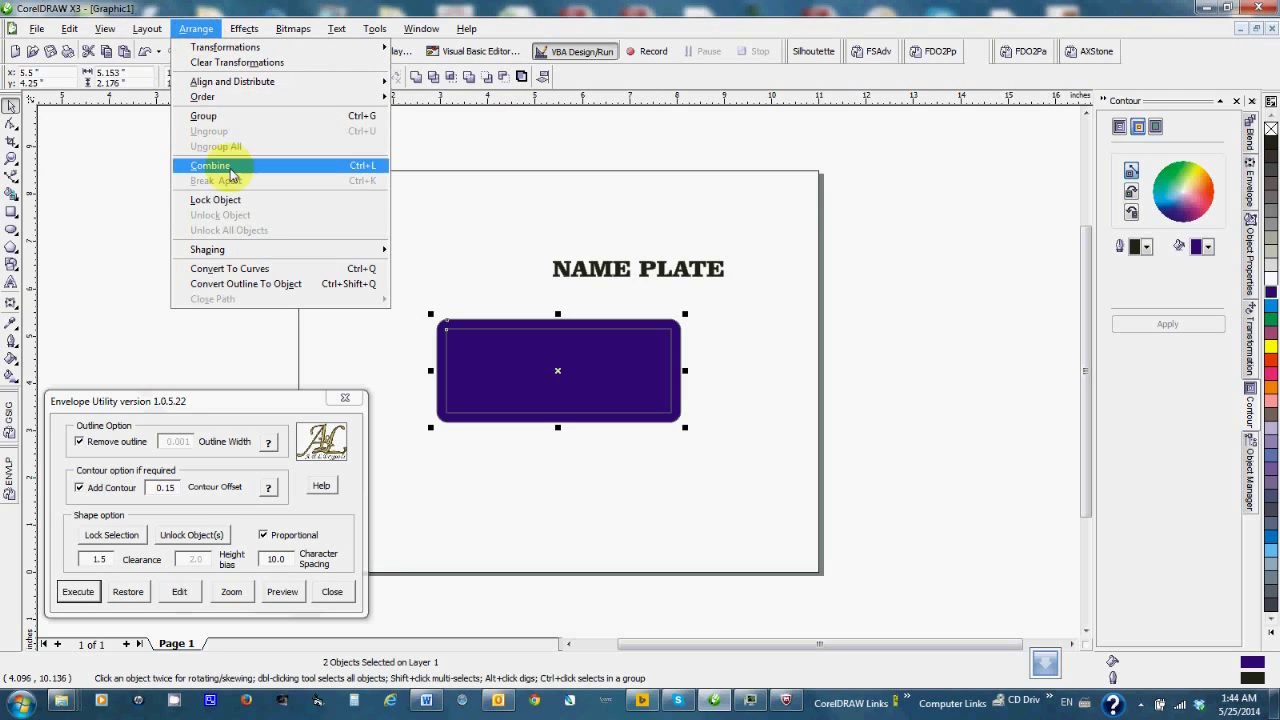
left_click(238, 116)
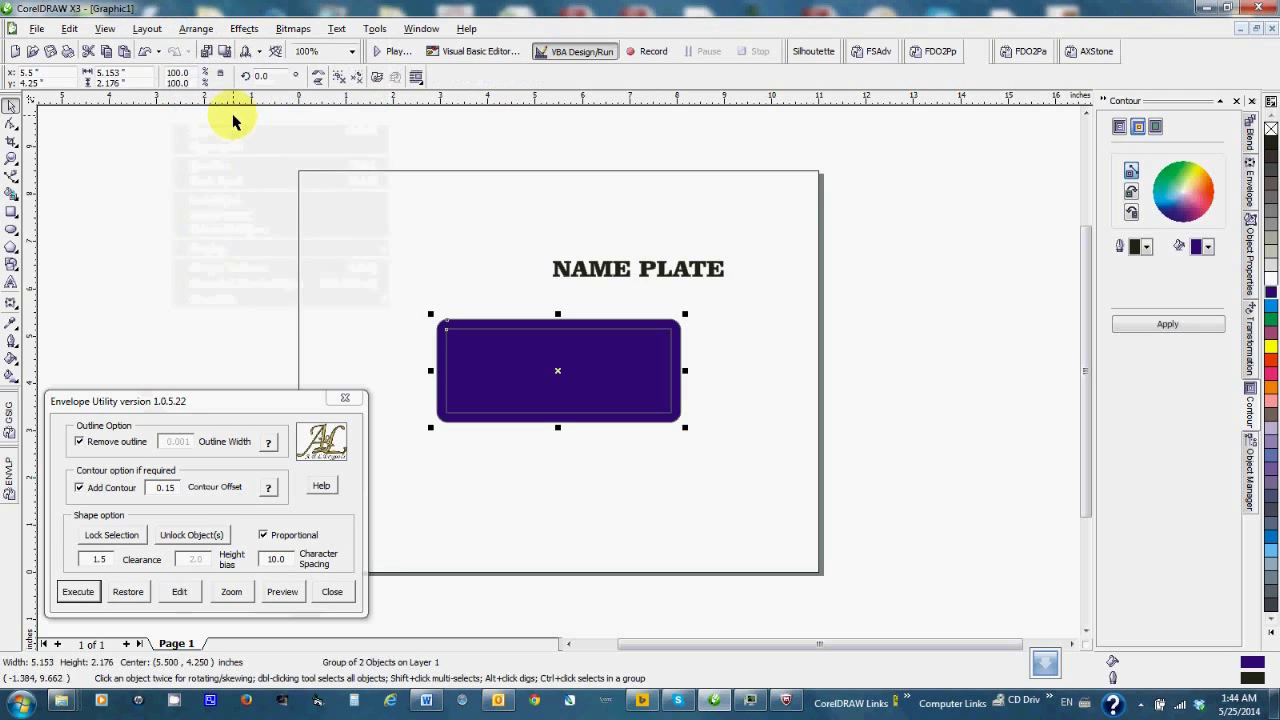
Arch the top and bottom edges of the grouped rectangles upward with a vertical single-arc envelope, making the group about 2.83 inches high.
left_click(1249, 180)
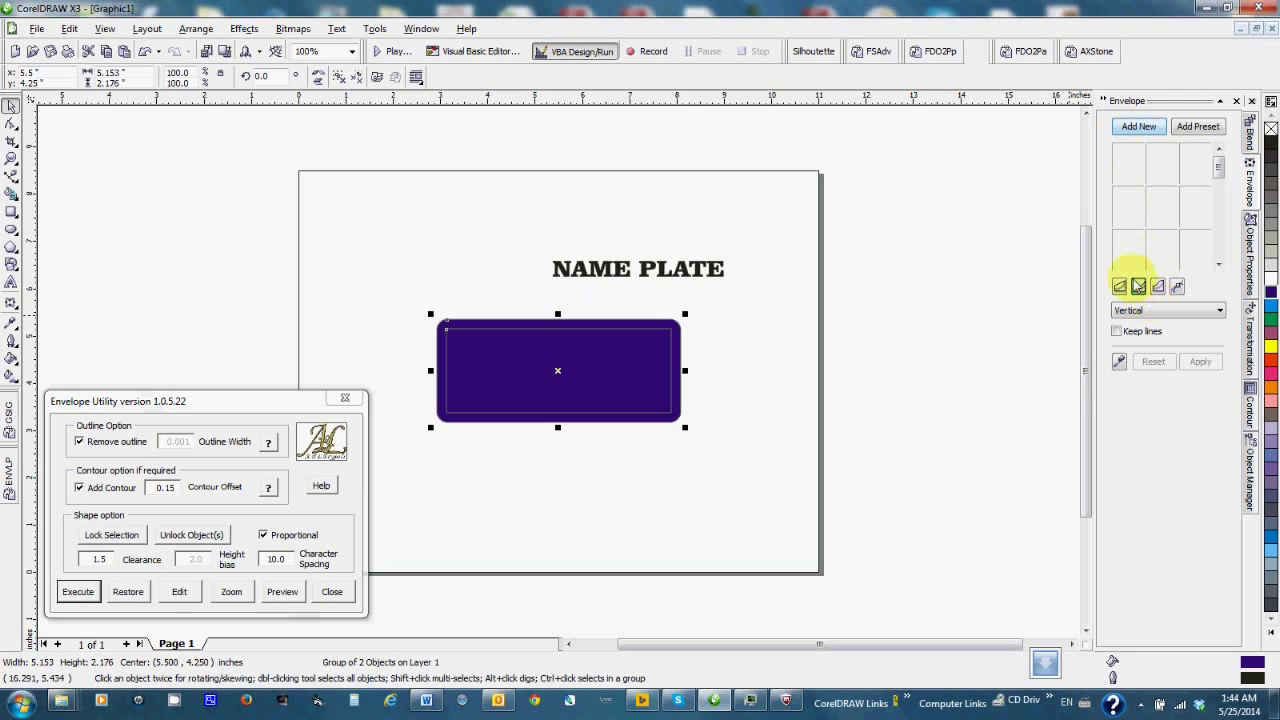
left_click(1129, 127)
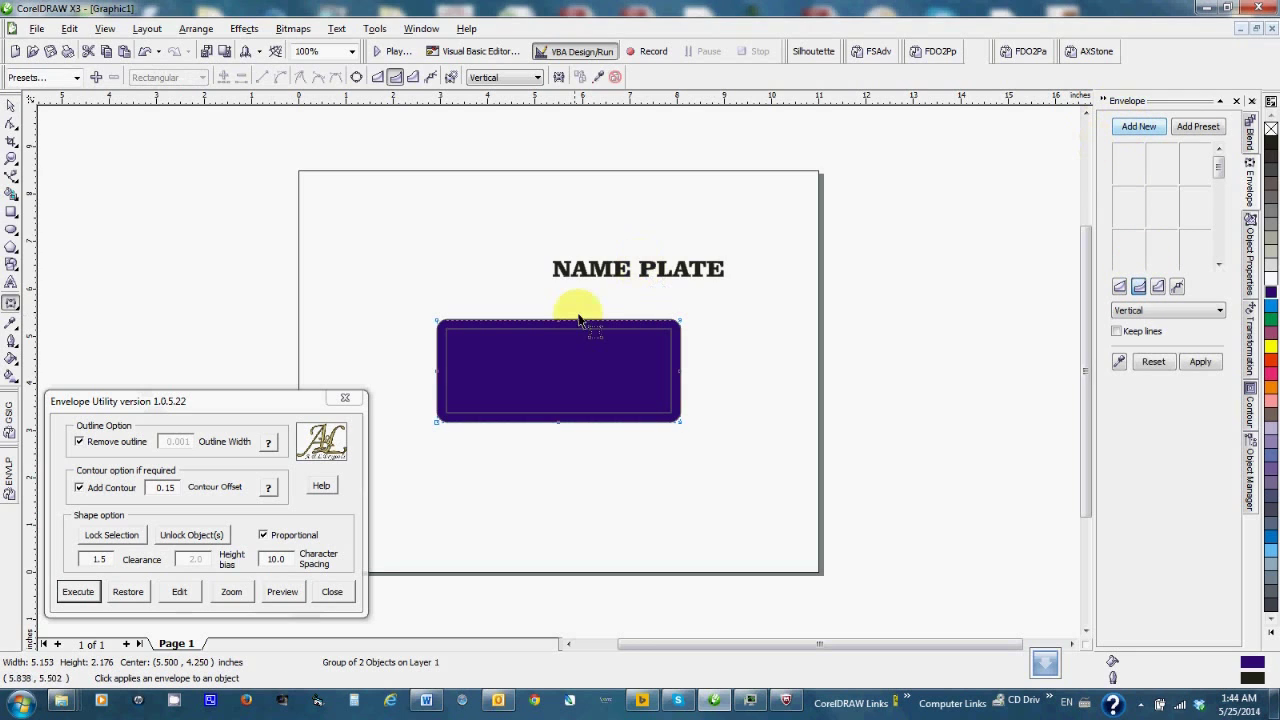
left_click_drag(559, 320, 565, 286)
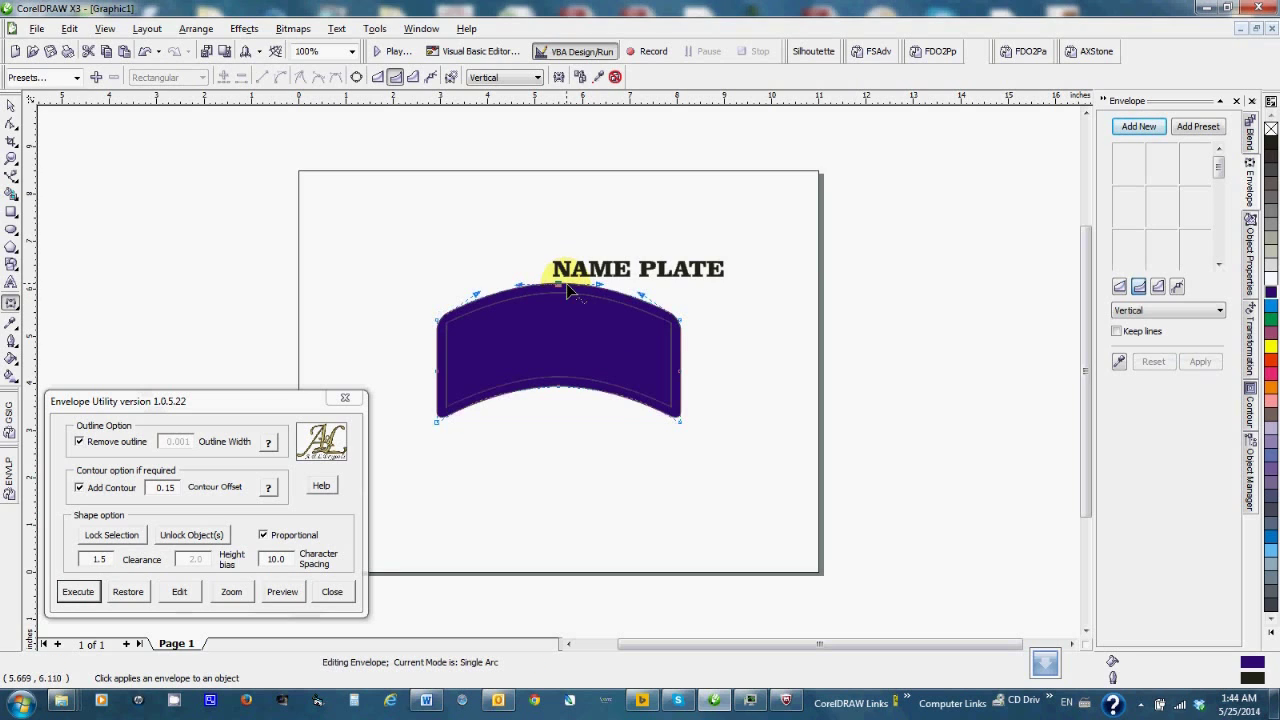
left_click(11, 283)
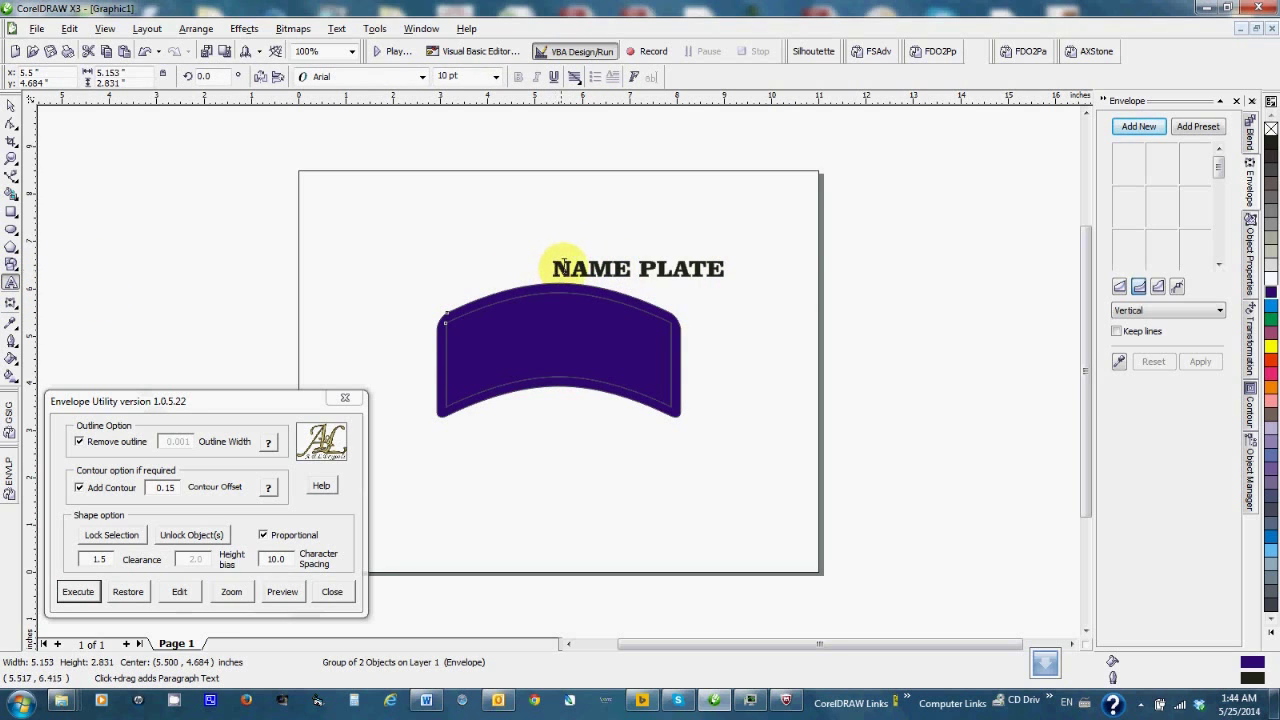
left_click(11, 104)
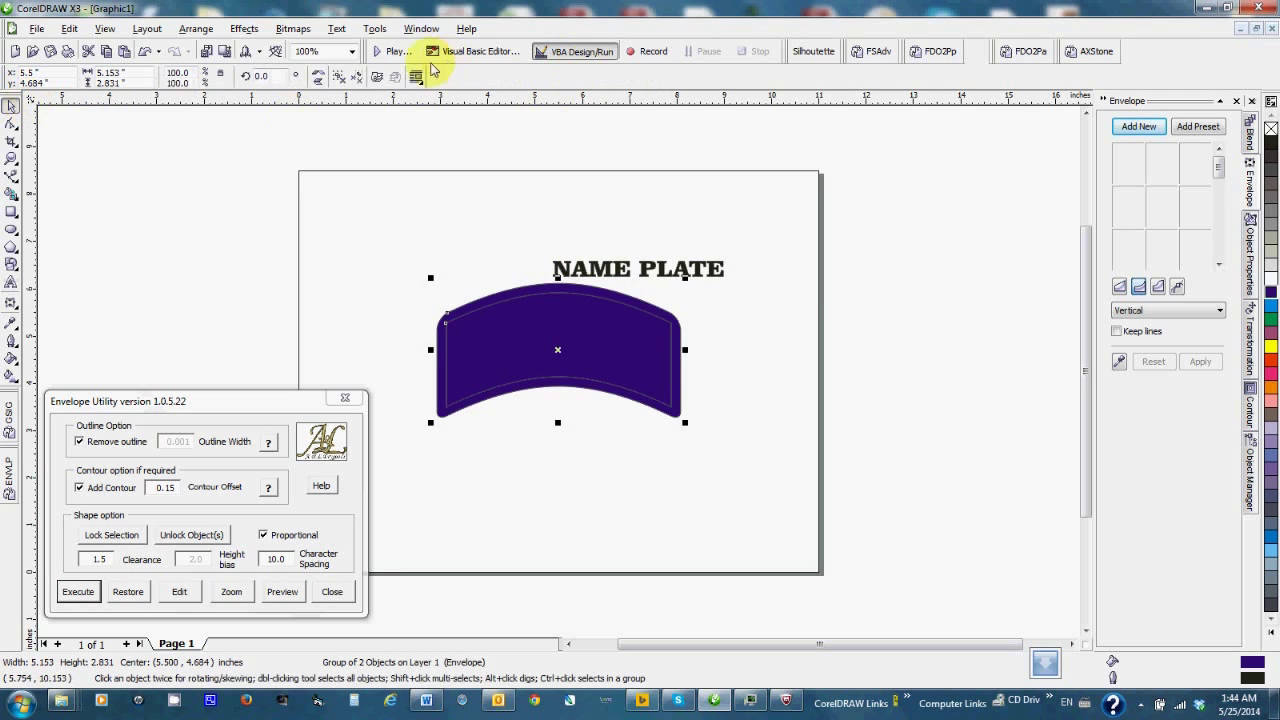
left_click(11, 104)
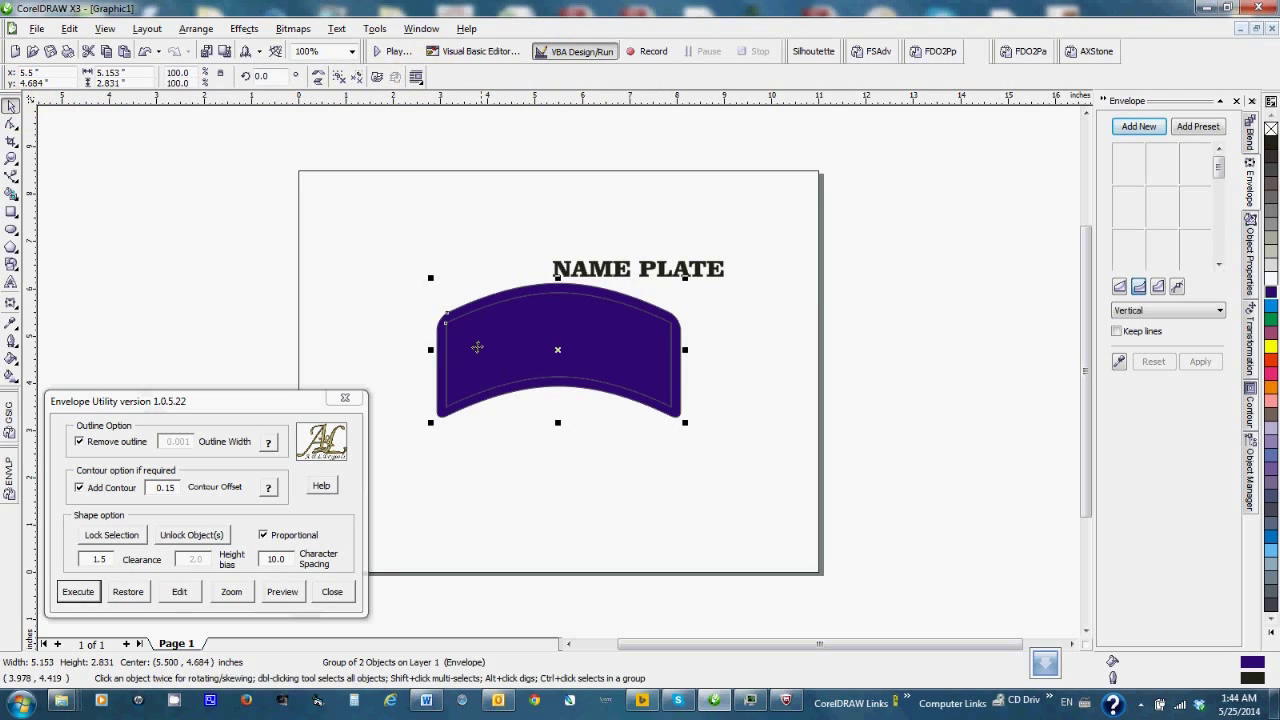
Change the NAME PLATE text above the arched group to CURVED.
left_click(600, 271)
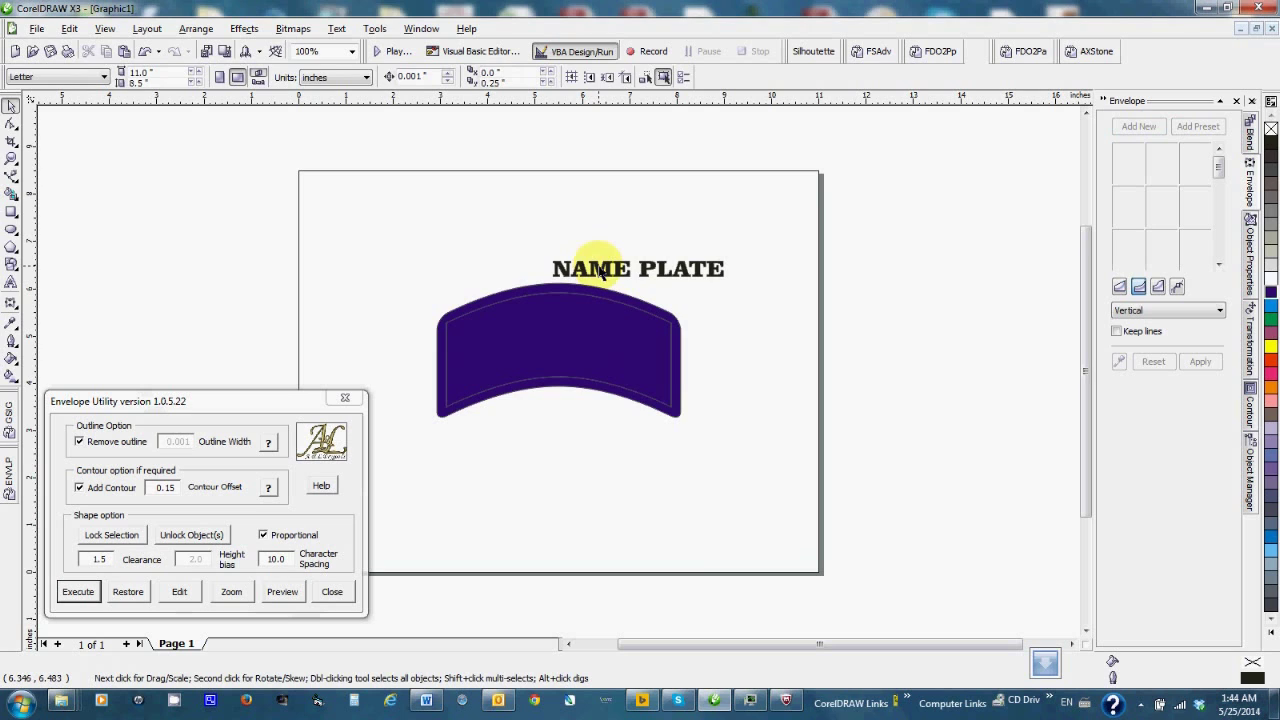
left_click(600, 271)
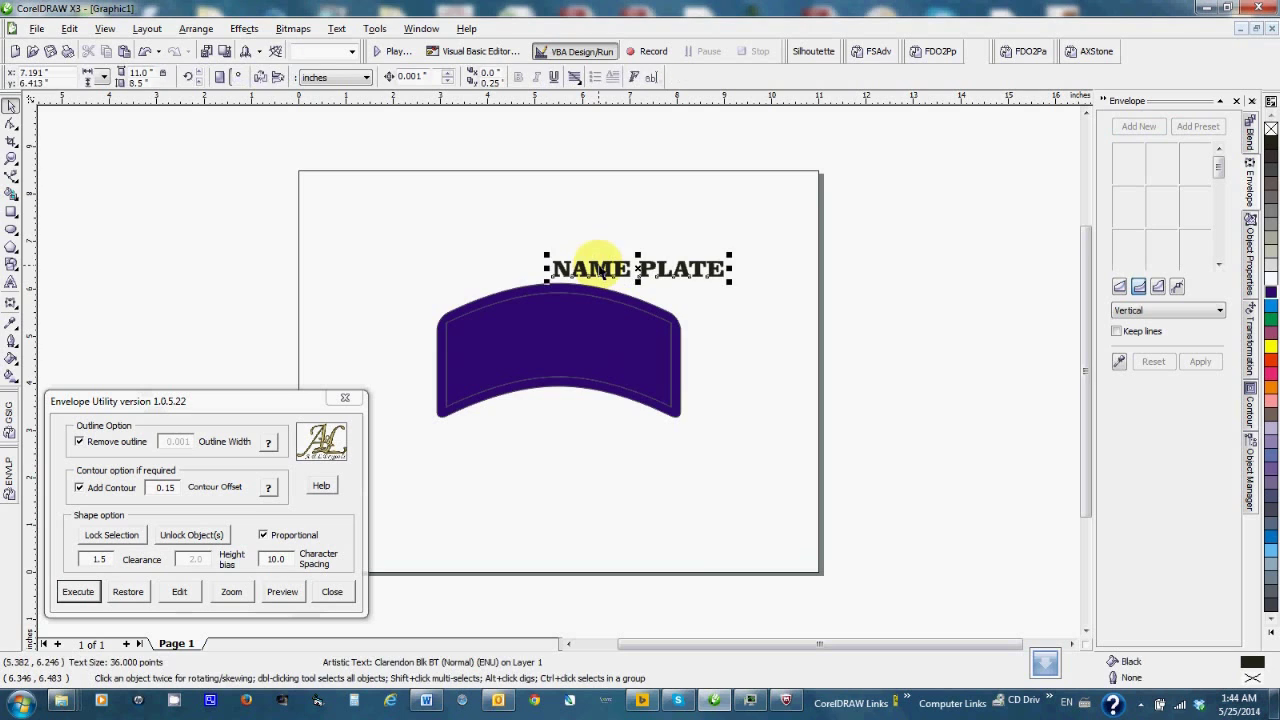
left_click(651, 78)
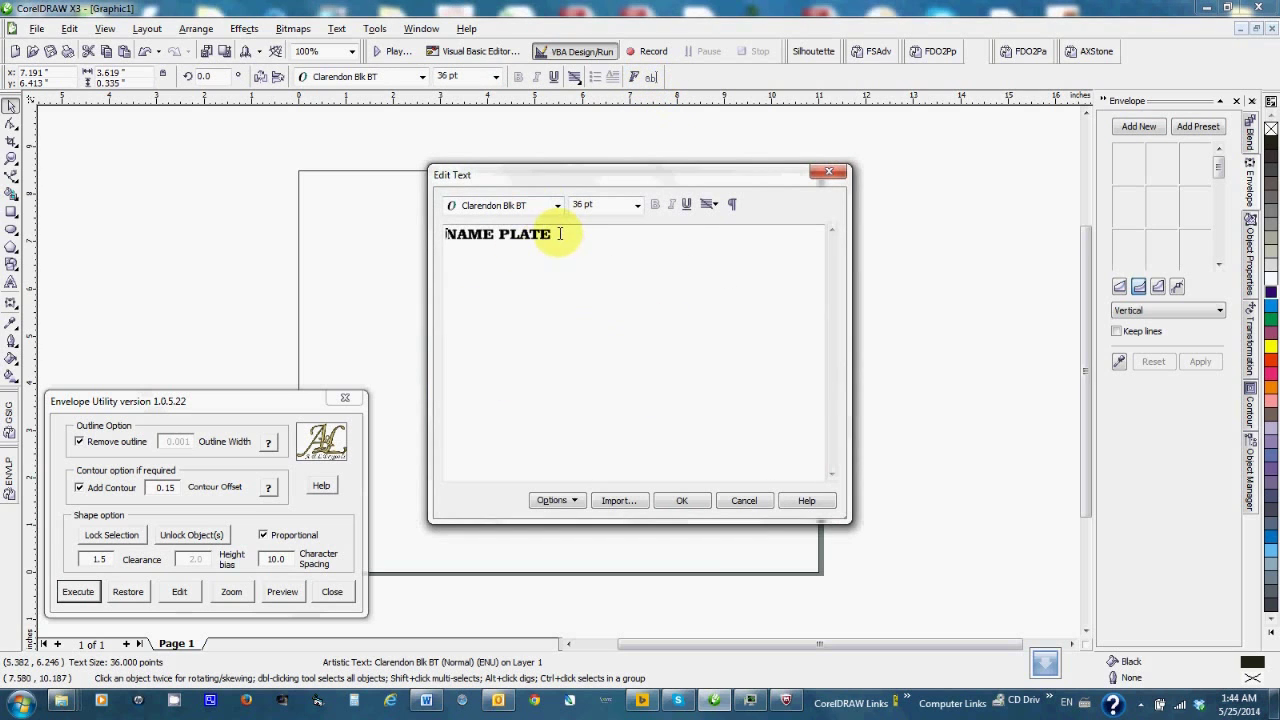
left_click_drag(552, 233, 380, 225)
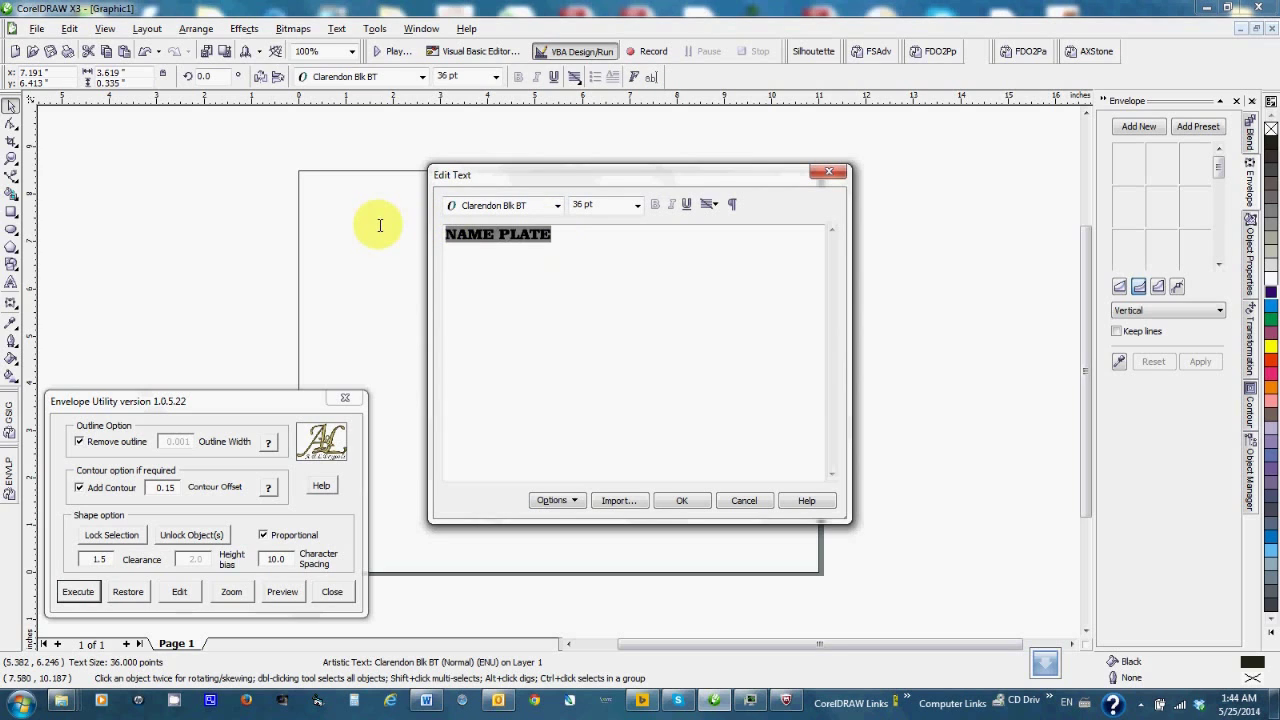
type("CURVED")
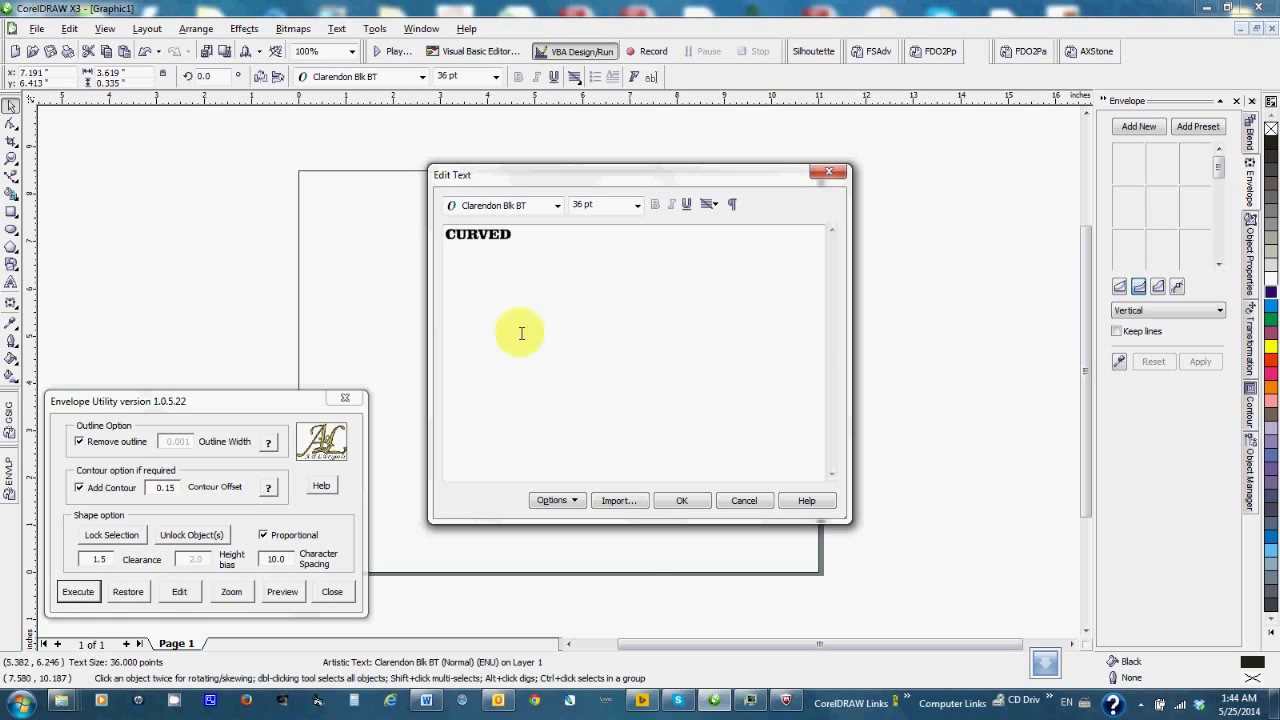
left_click(683, 501)
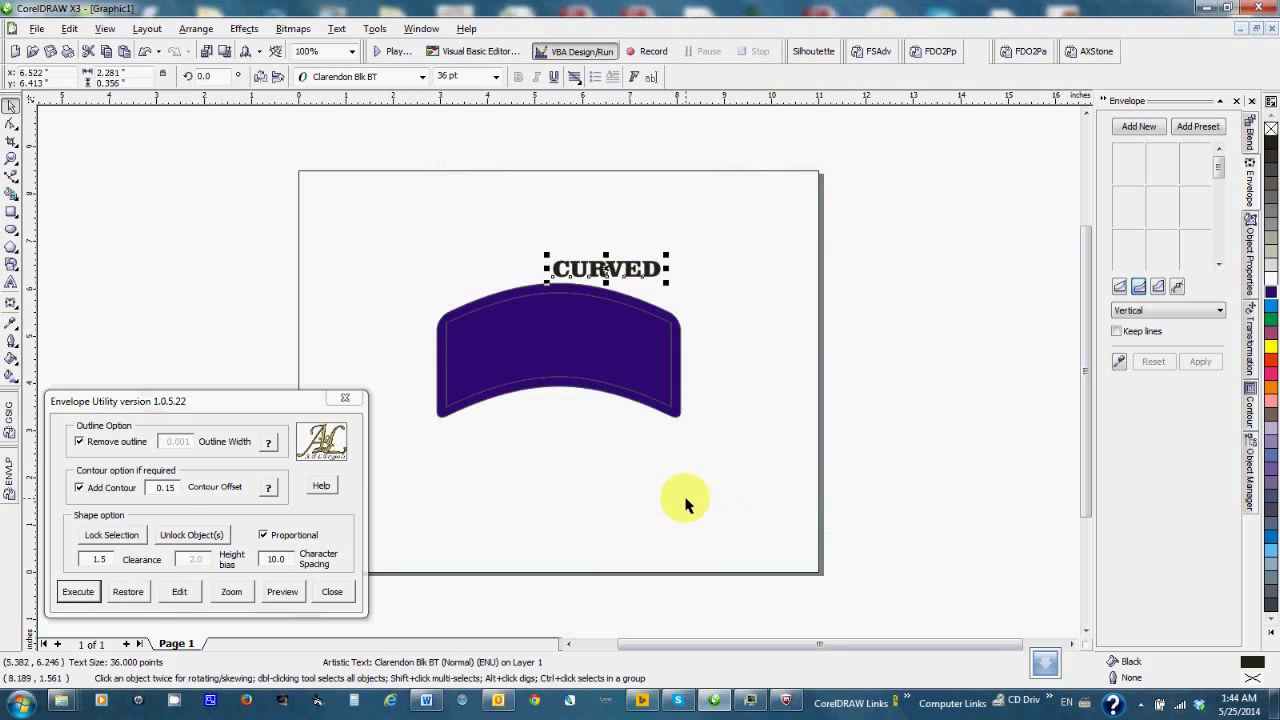
Run the envelope on CURVED with Proportional enabled, and restore the original design.
left_click(79, 592)
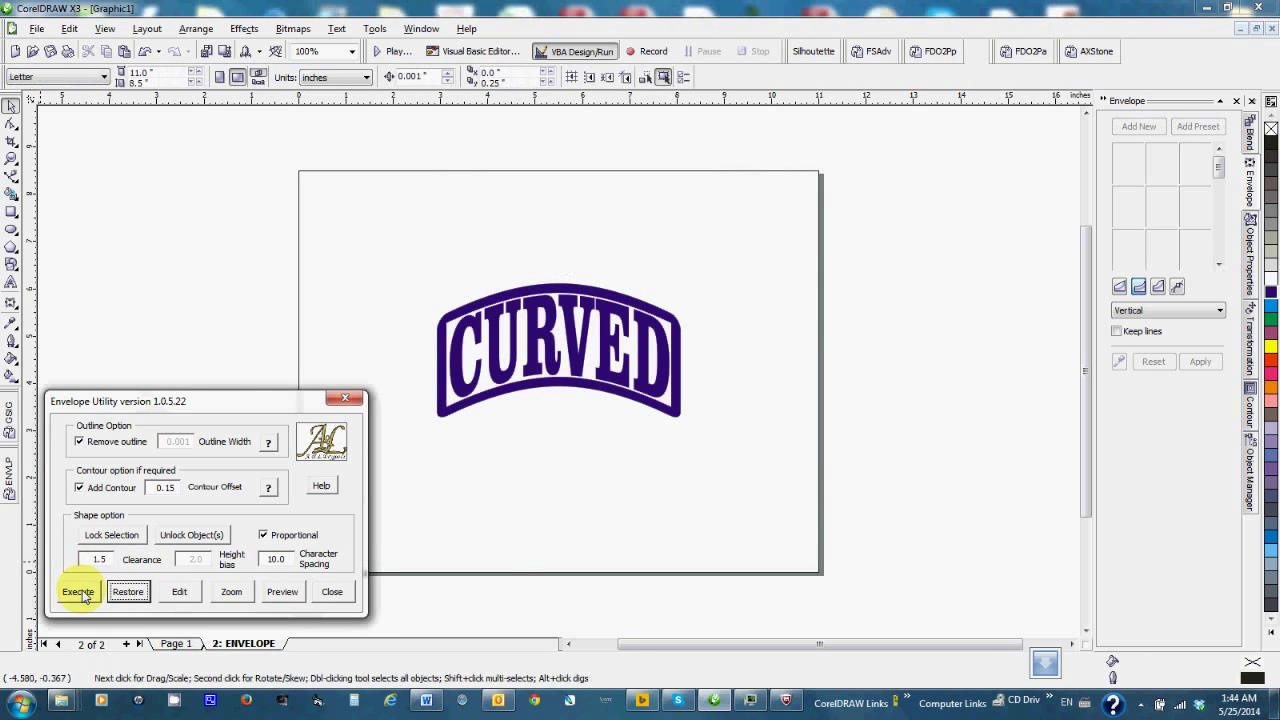
left_click(135, 596)
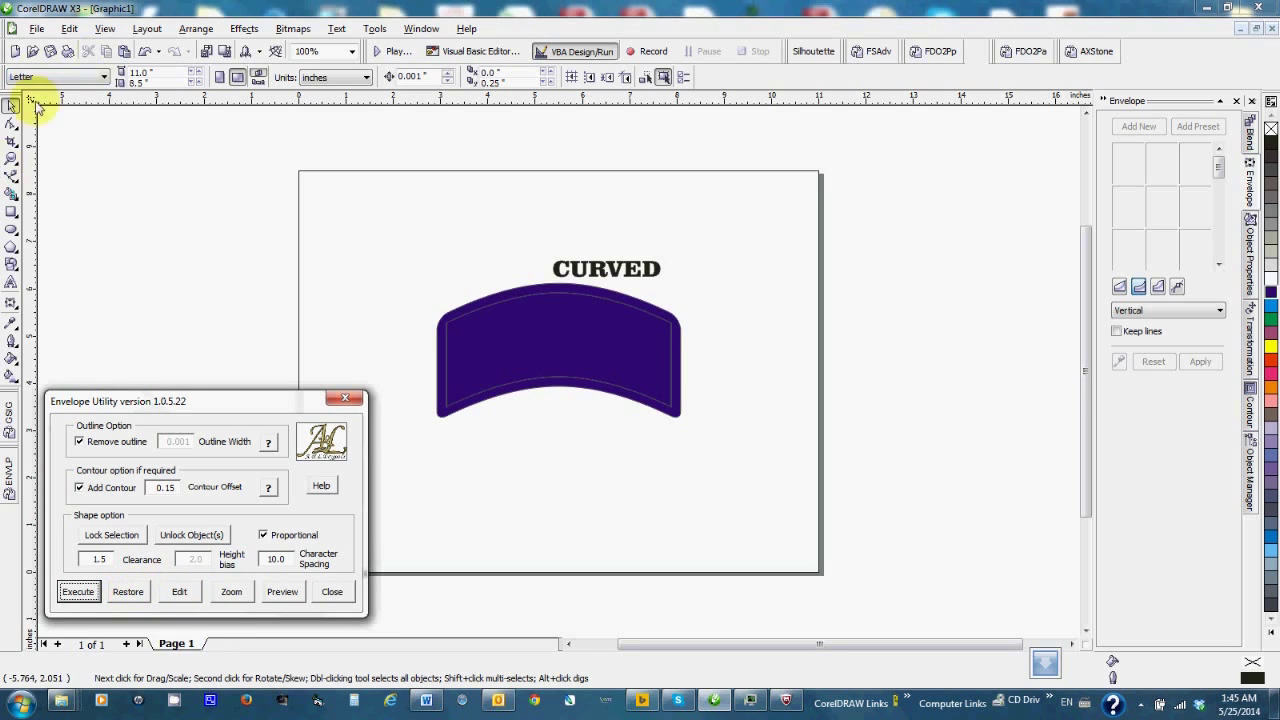
Replace the arched group with a blue-filled rectangle about 5.5 by 1.9 inches, centred on the page.
left_click(573, 375)
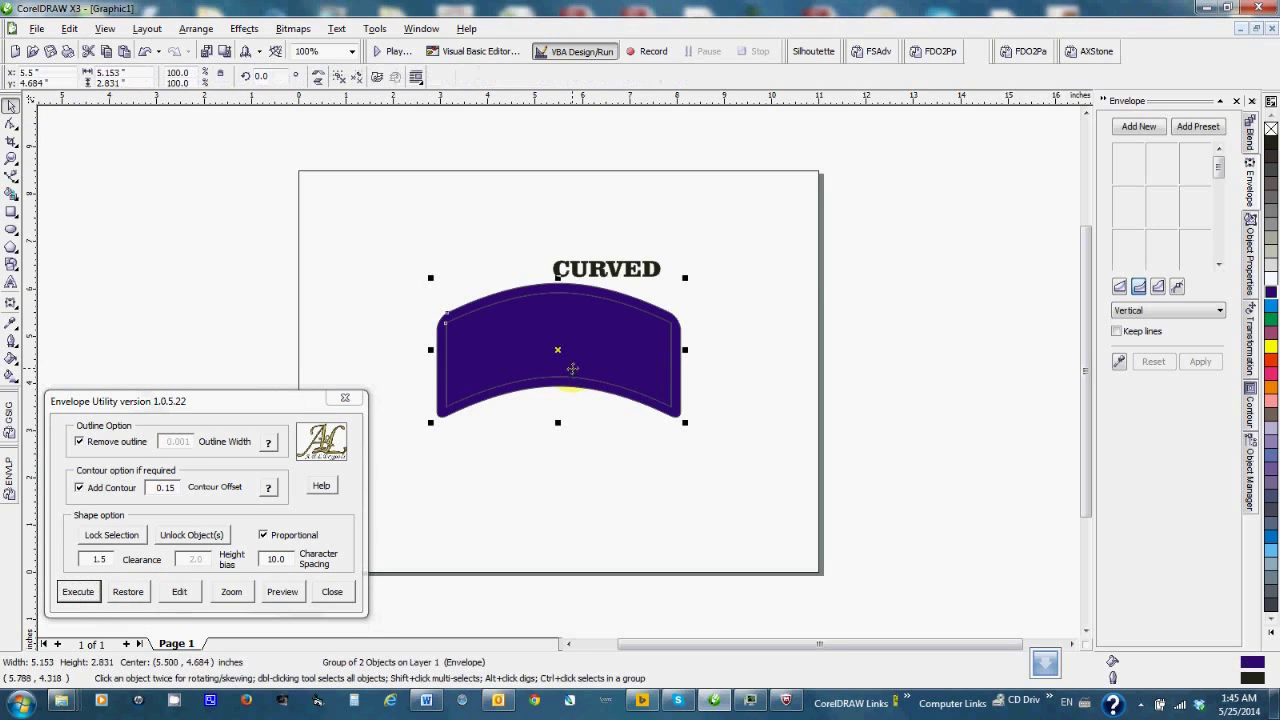
key("Delete")
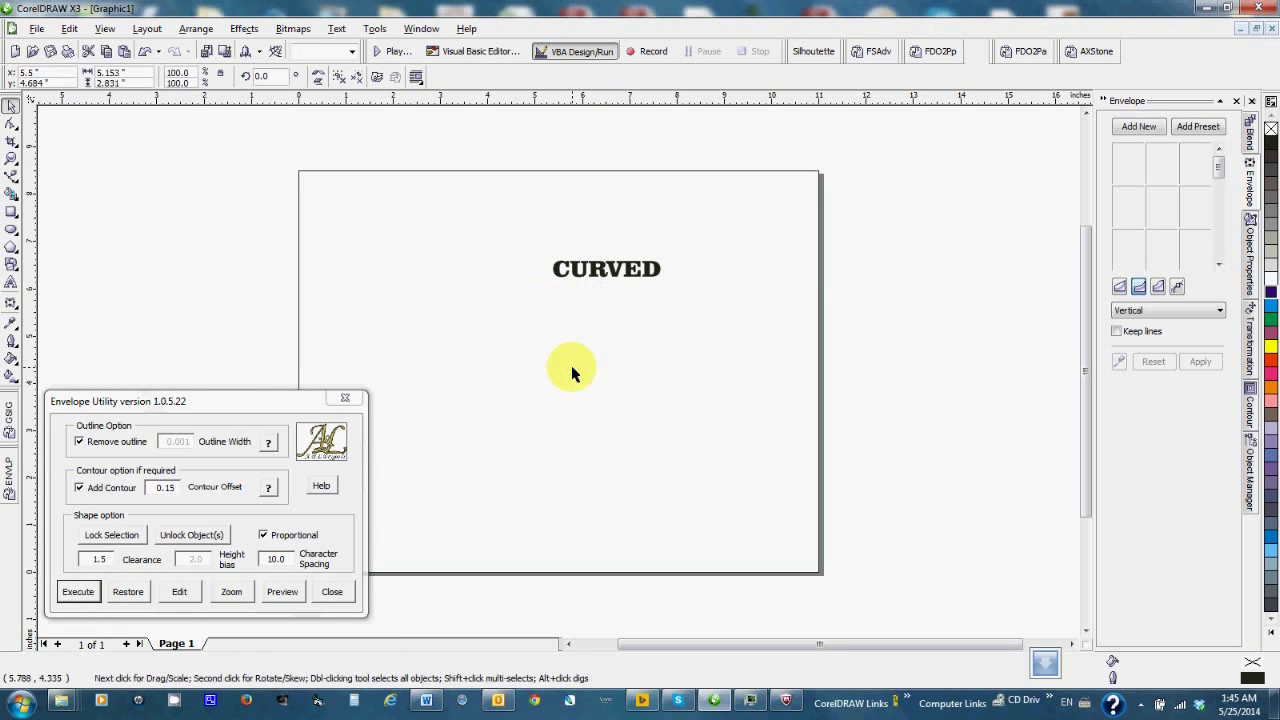
left_click(11, 213)
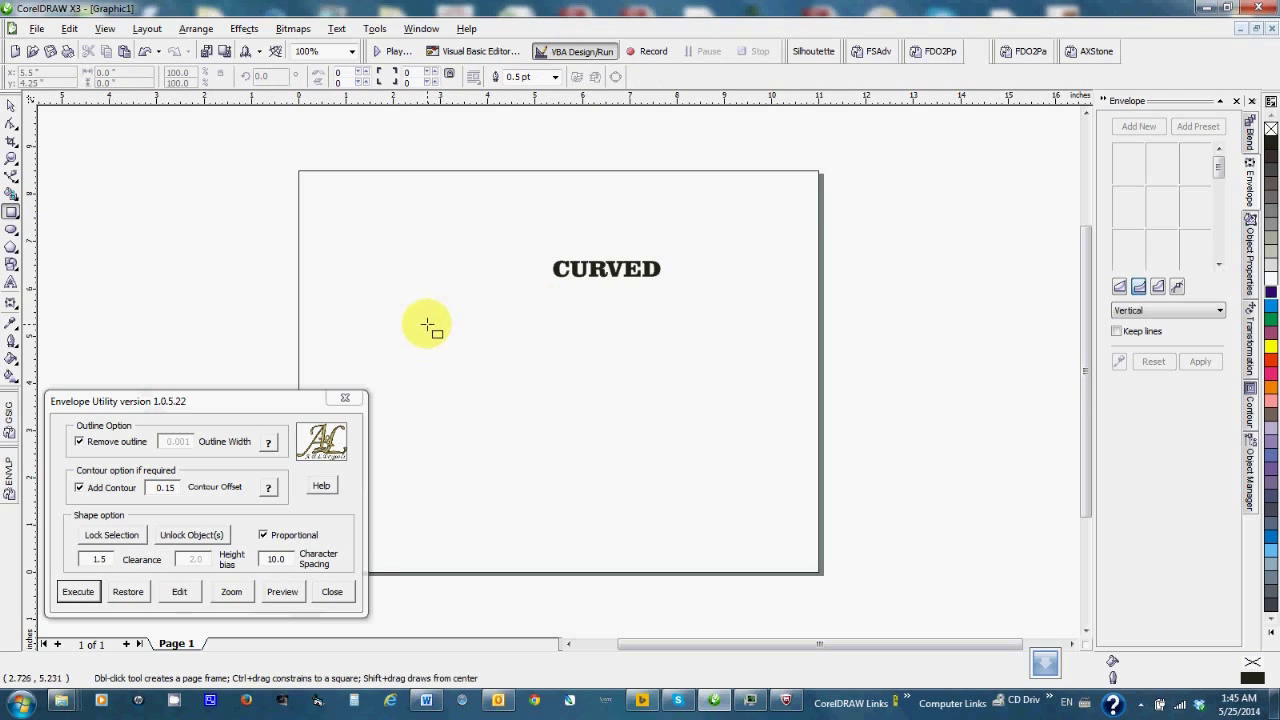
left_click_drag(427, 321, 690, 412)
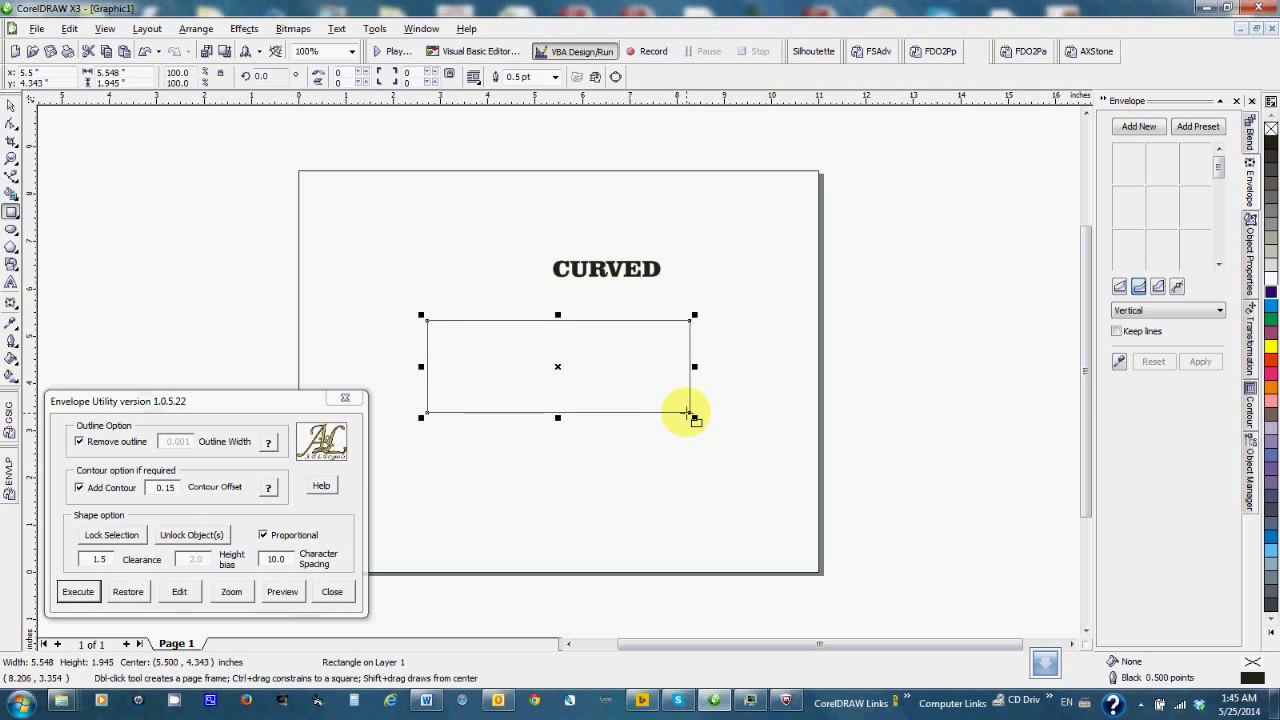
key("Down")
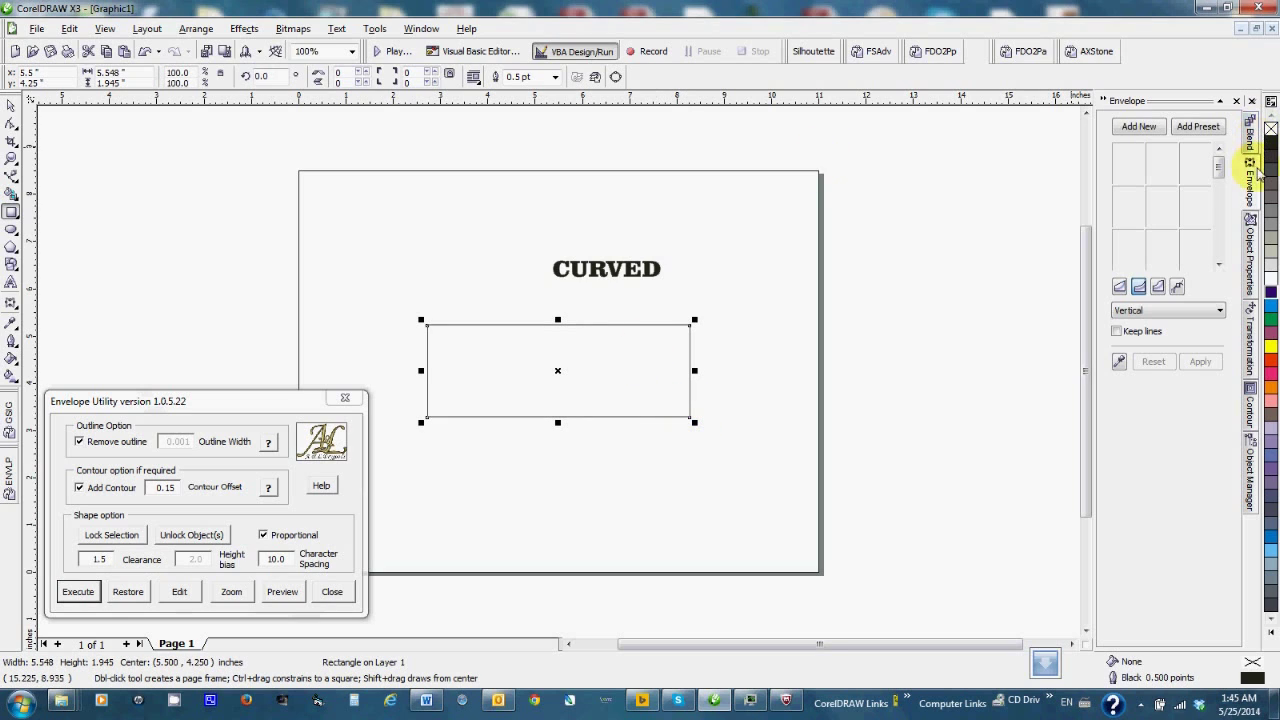
left_click(1272, 291)
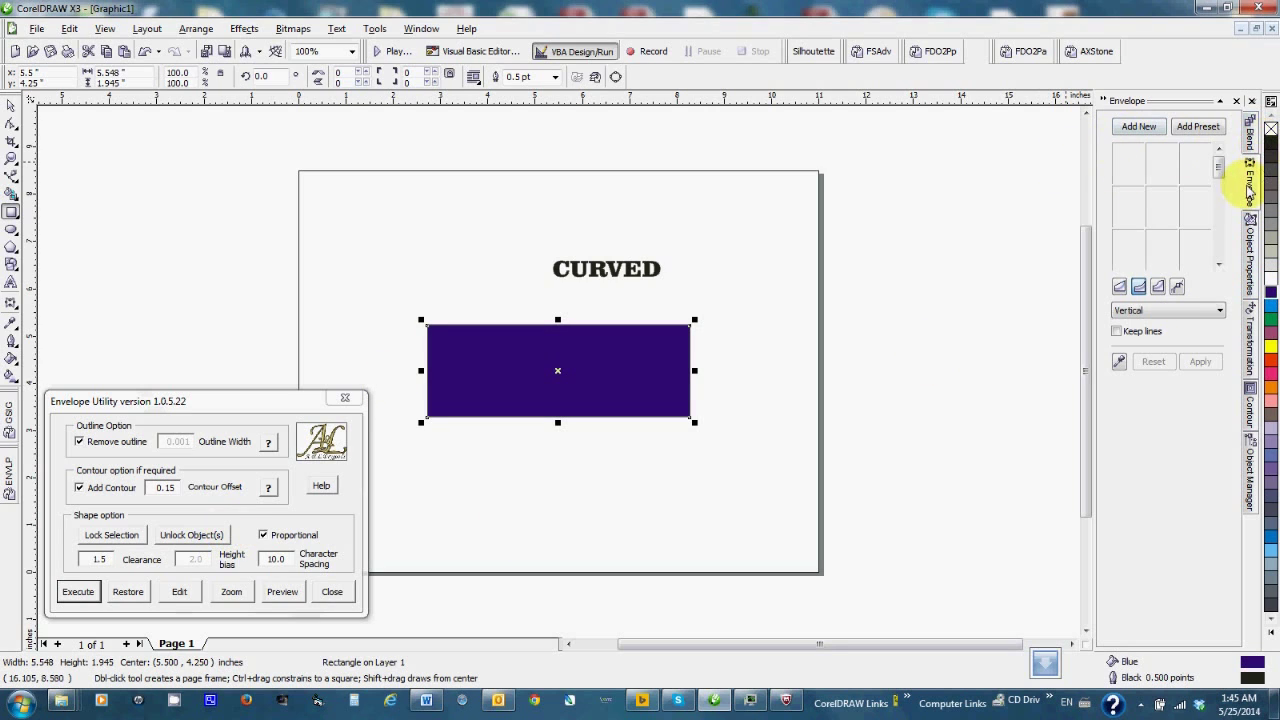
Taper the blue rectangle symmetrically toward its right end with a straight-line vertical envelope, narrowing that end to slightly under half its height.
left_click(1120, 287)
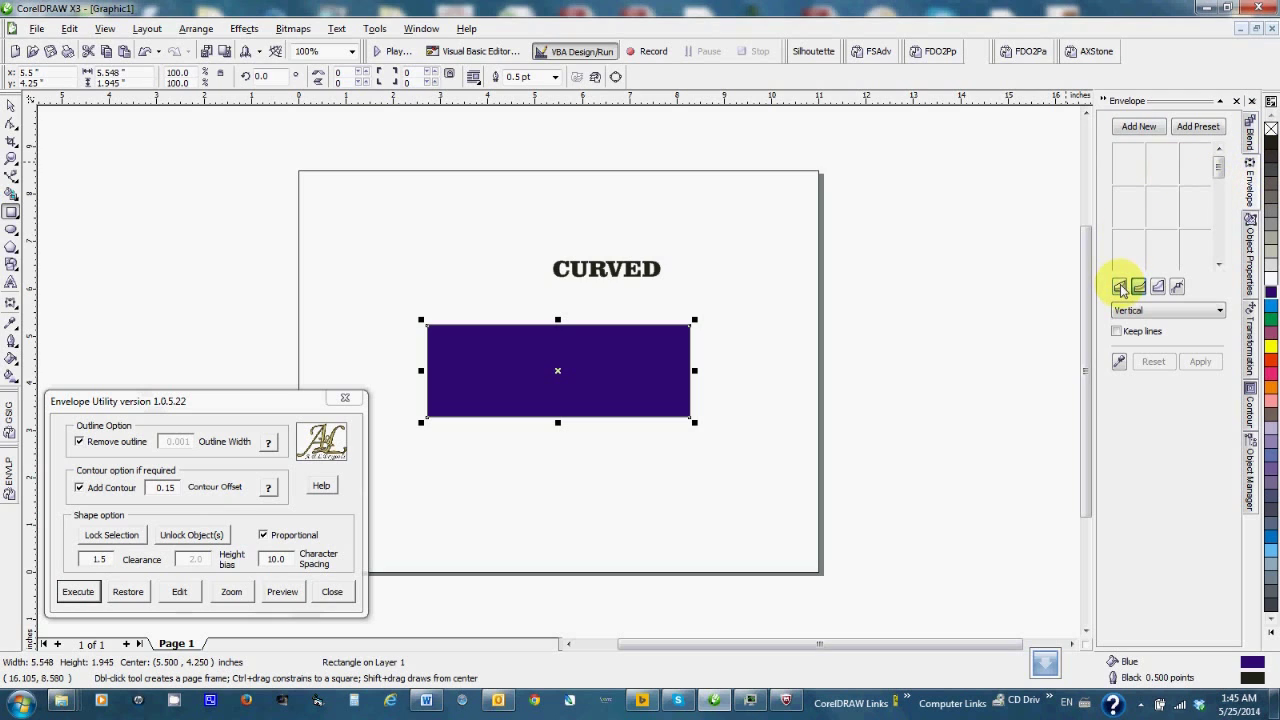
left_click(1140, 128)
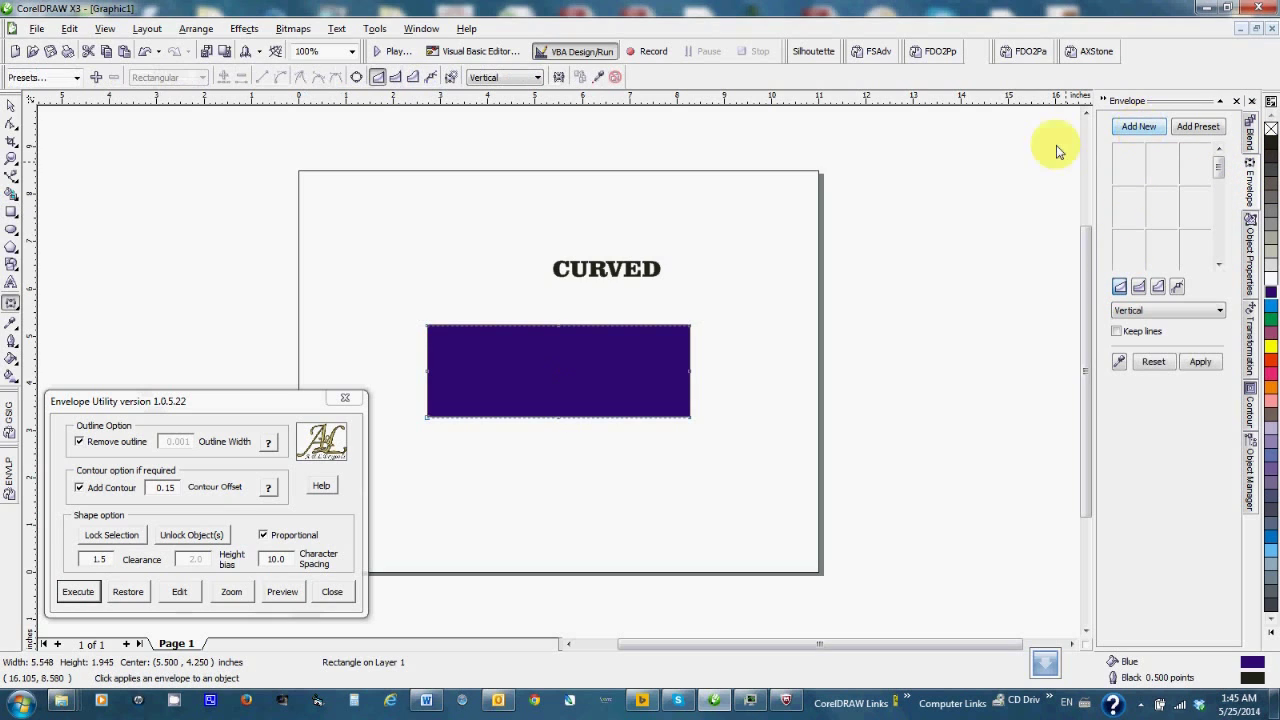
left_click(689, 420)
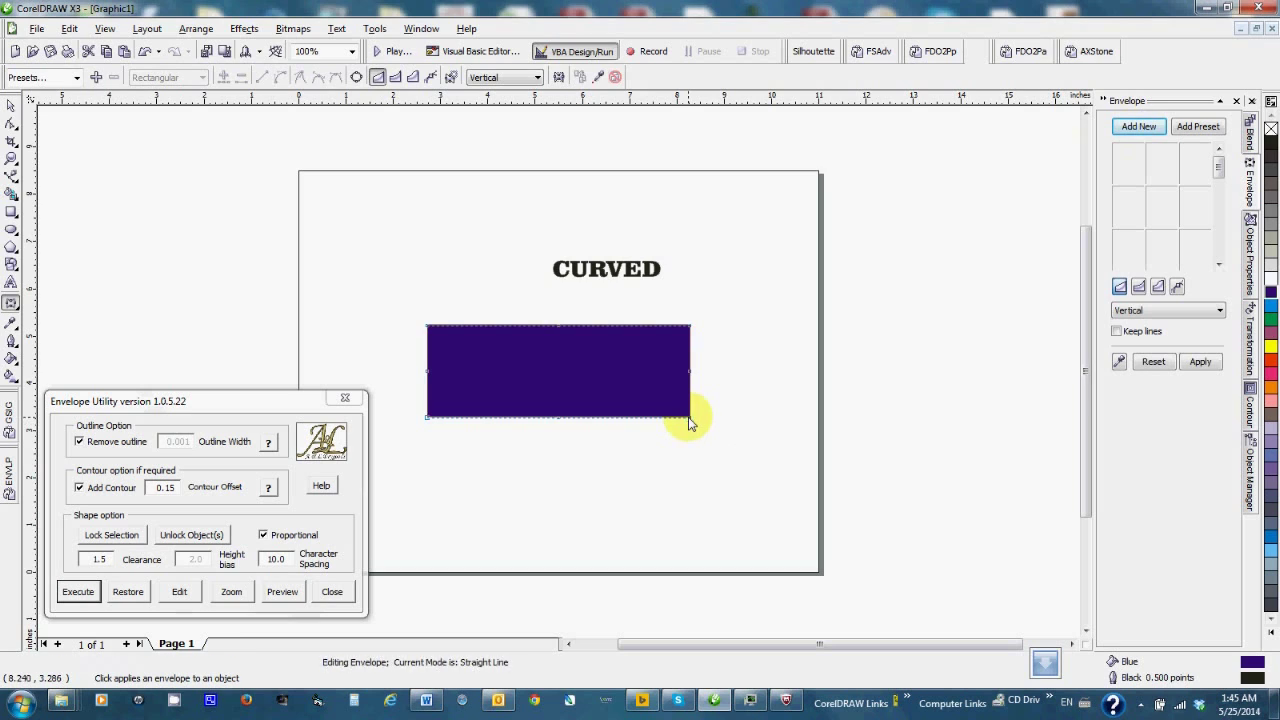
left_click_drag(689, 420, 692, 395)
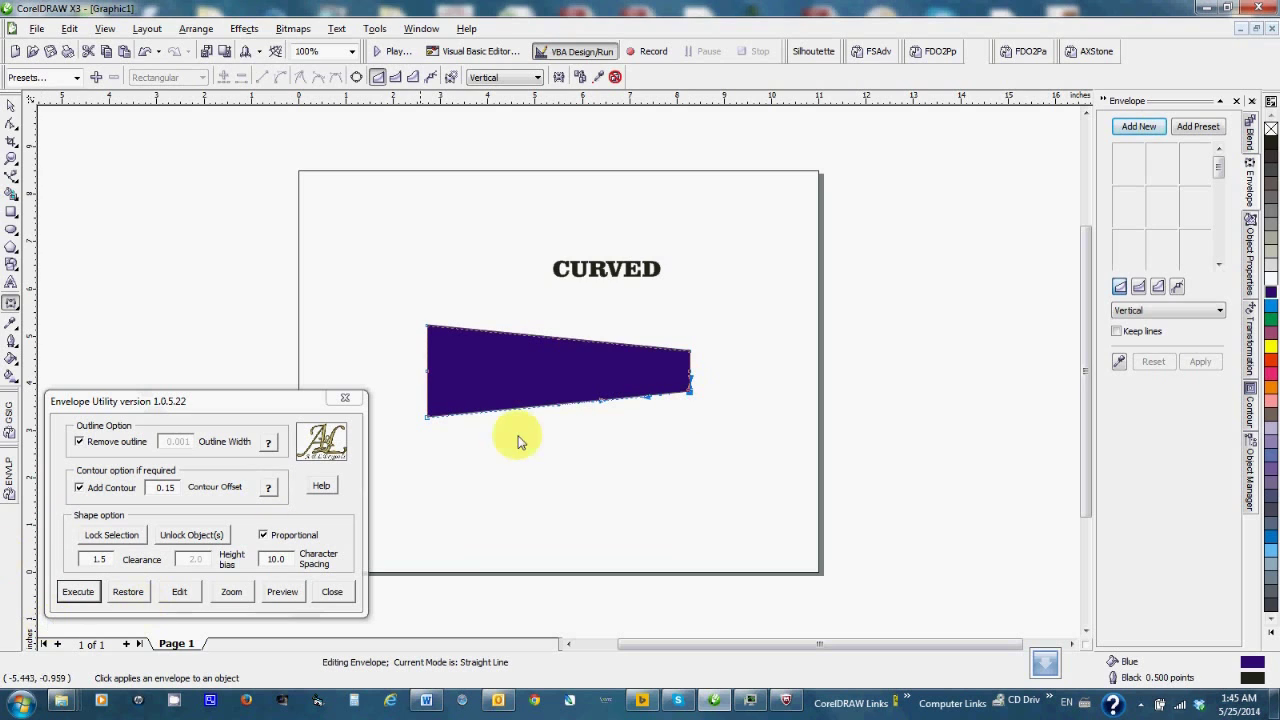
left_click(12, 106)
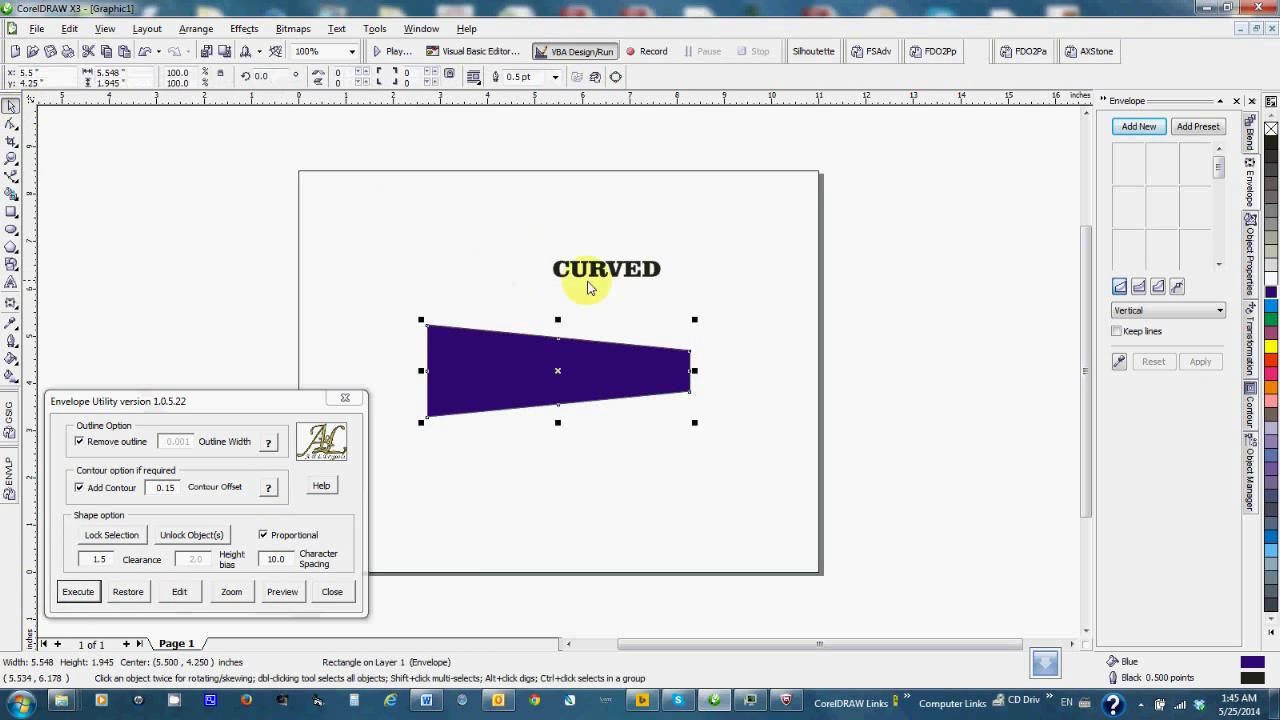
Change the CURVED text above the tapered shape to TAPERED.
left_click(592, 265)
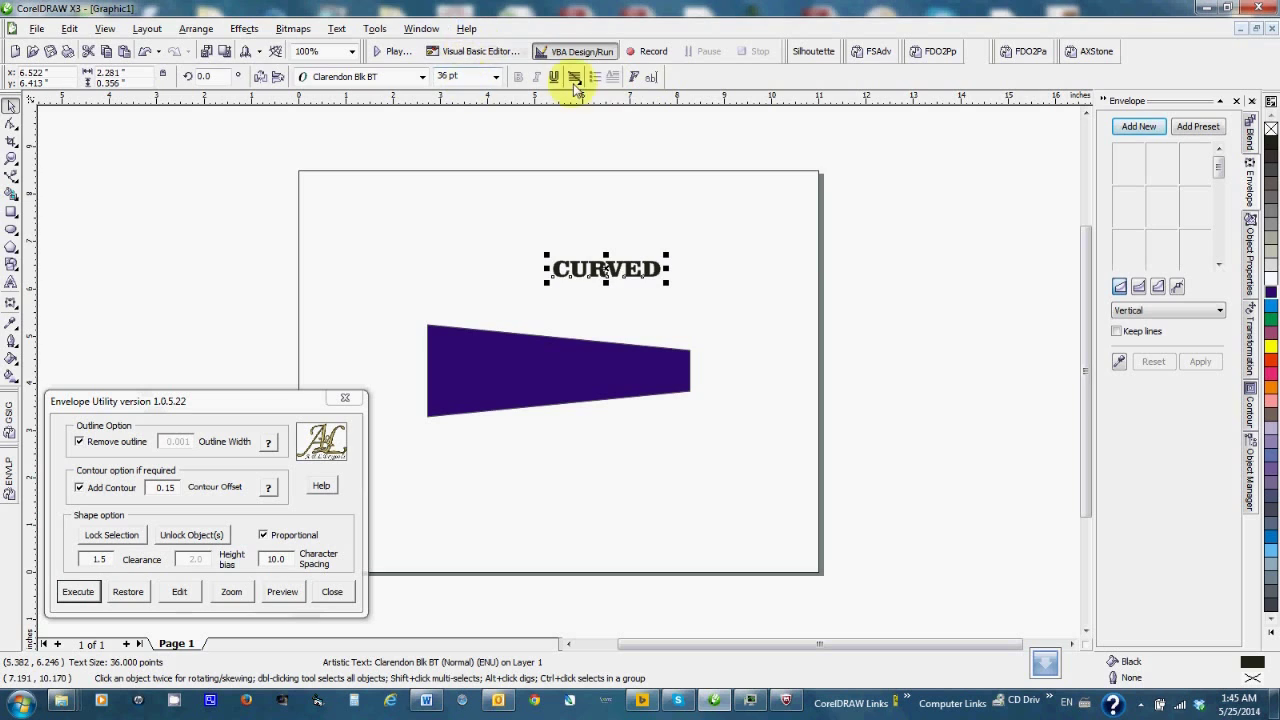
left_click(652, 78)
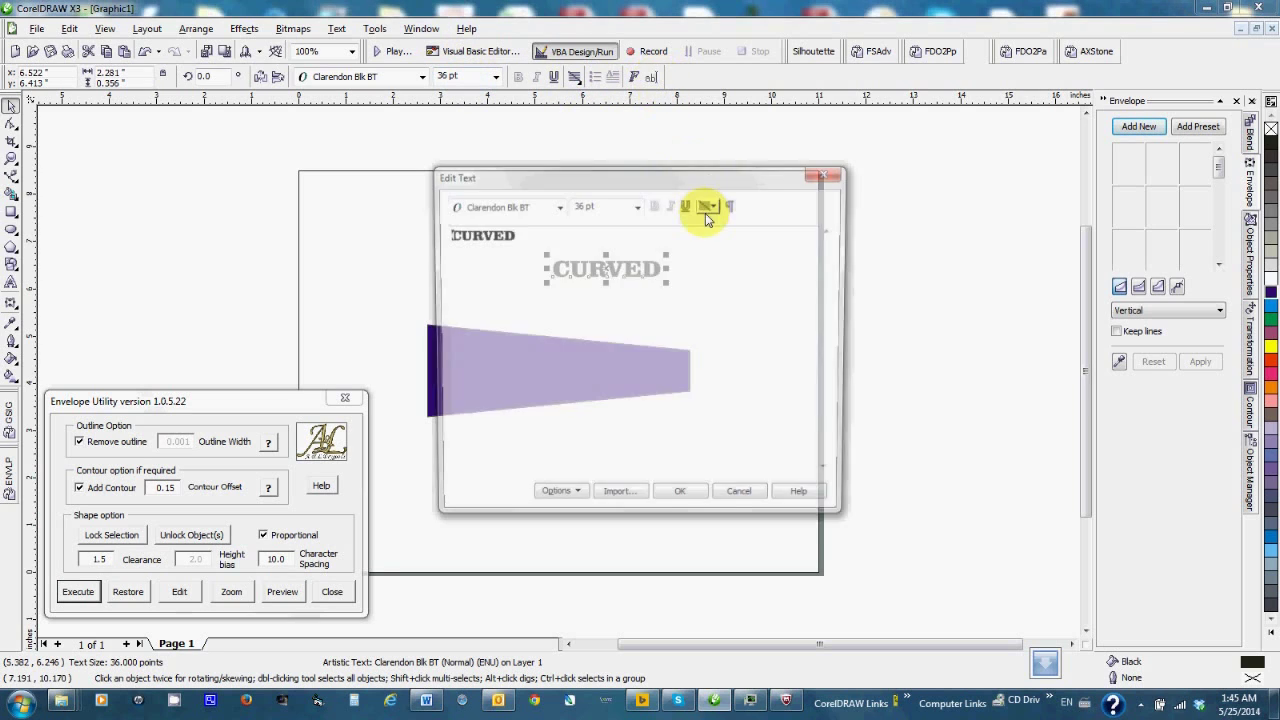
left_click_drag(561, 244, 346, 224)
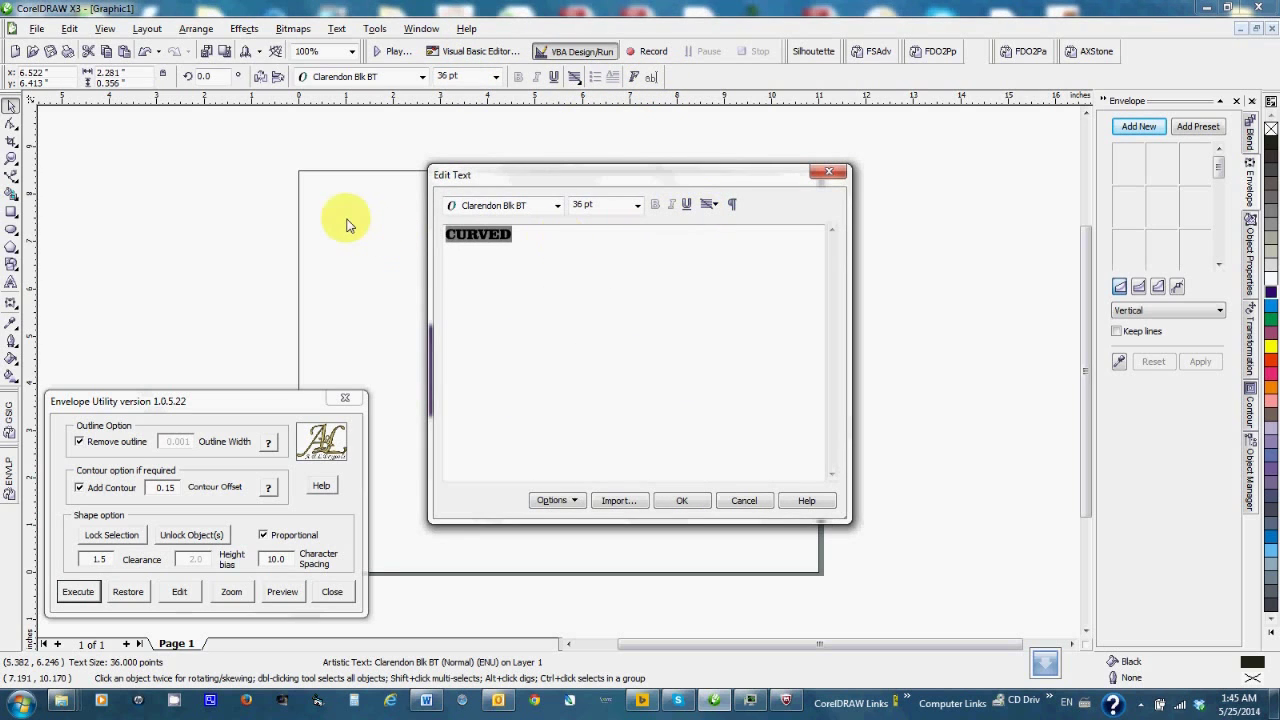
type("TA")
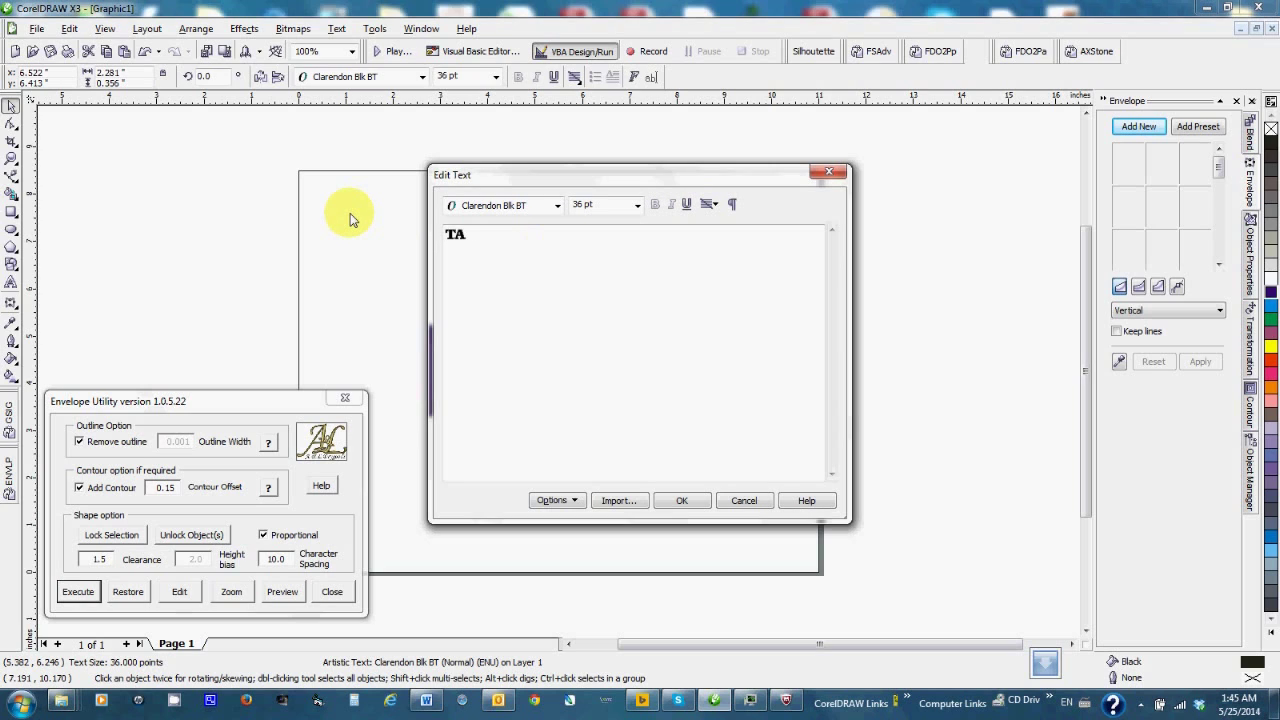
type("PERED")
left_click(703, 501)
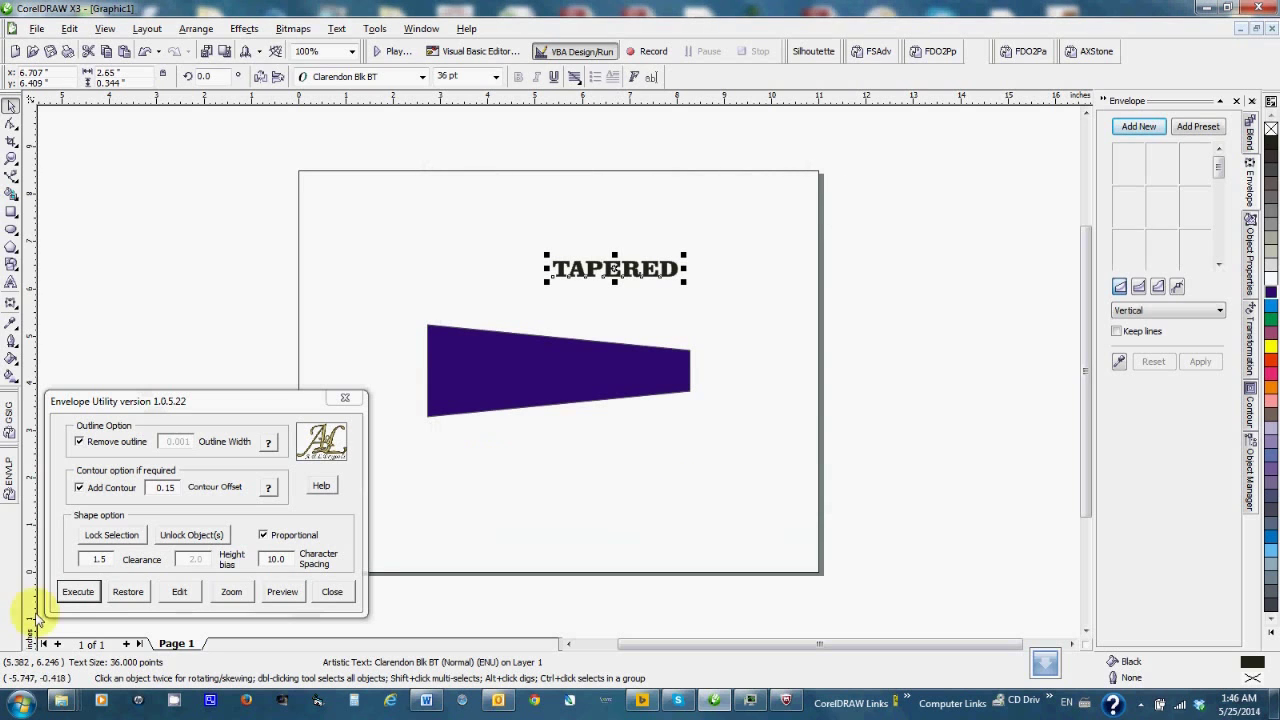
Run the envelope on TAPERED with Proportional enabled, and restore the original design.
left_click(80, 592)
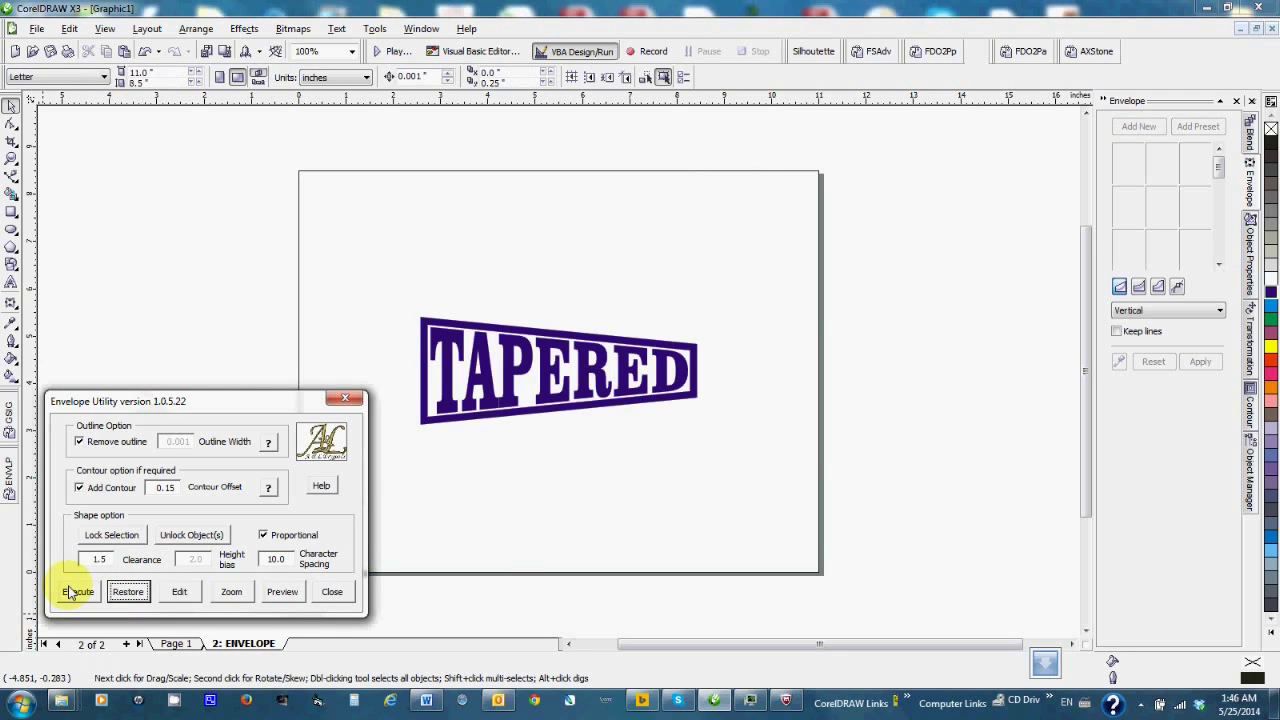
left_click(123, 595)
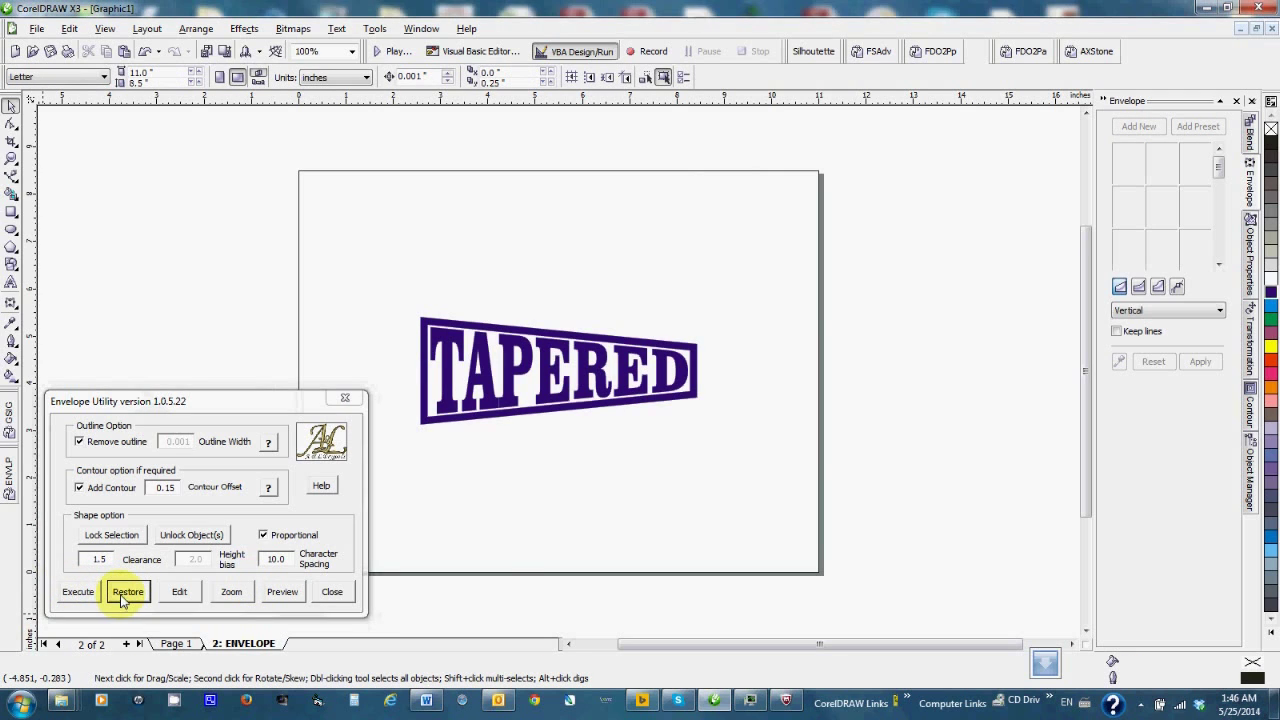
Convert the enveloped tapered blue shape to curves.
left_click(595, 398)
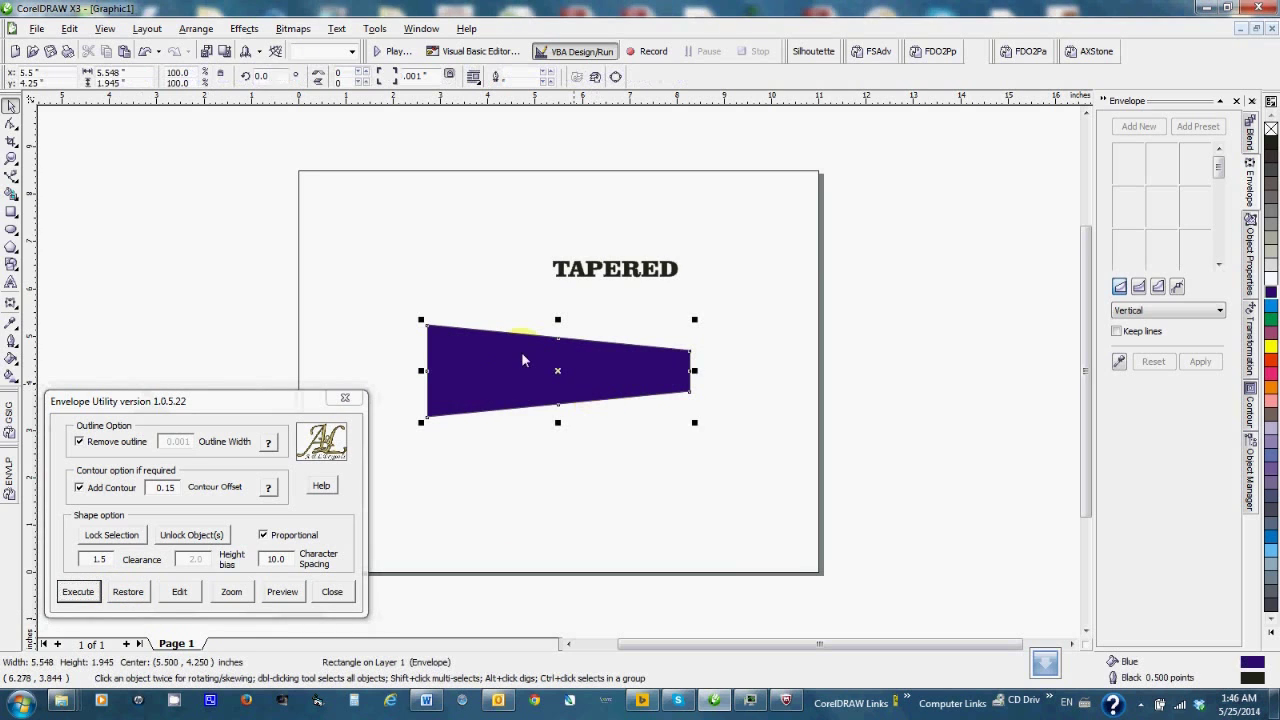
left_click(196, 29)
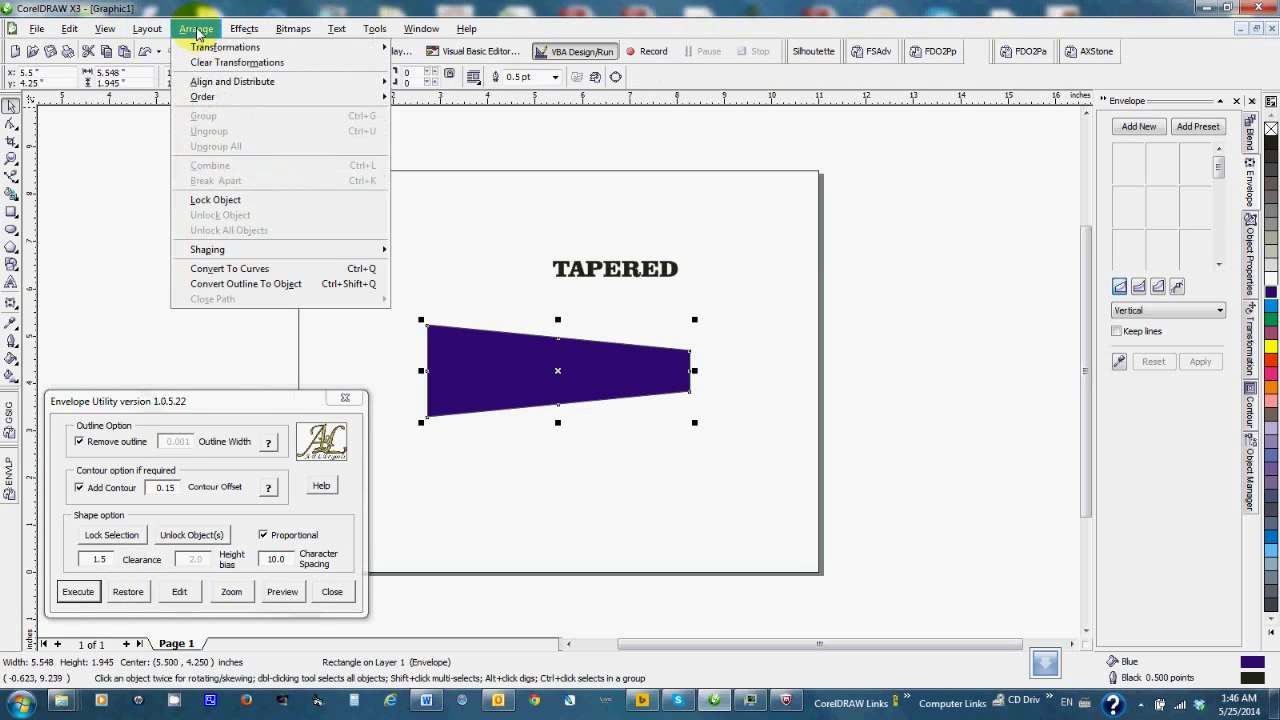
left_click(258, 270)
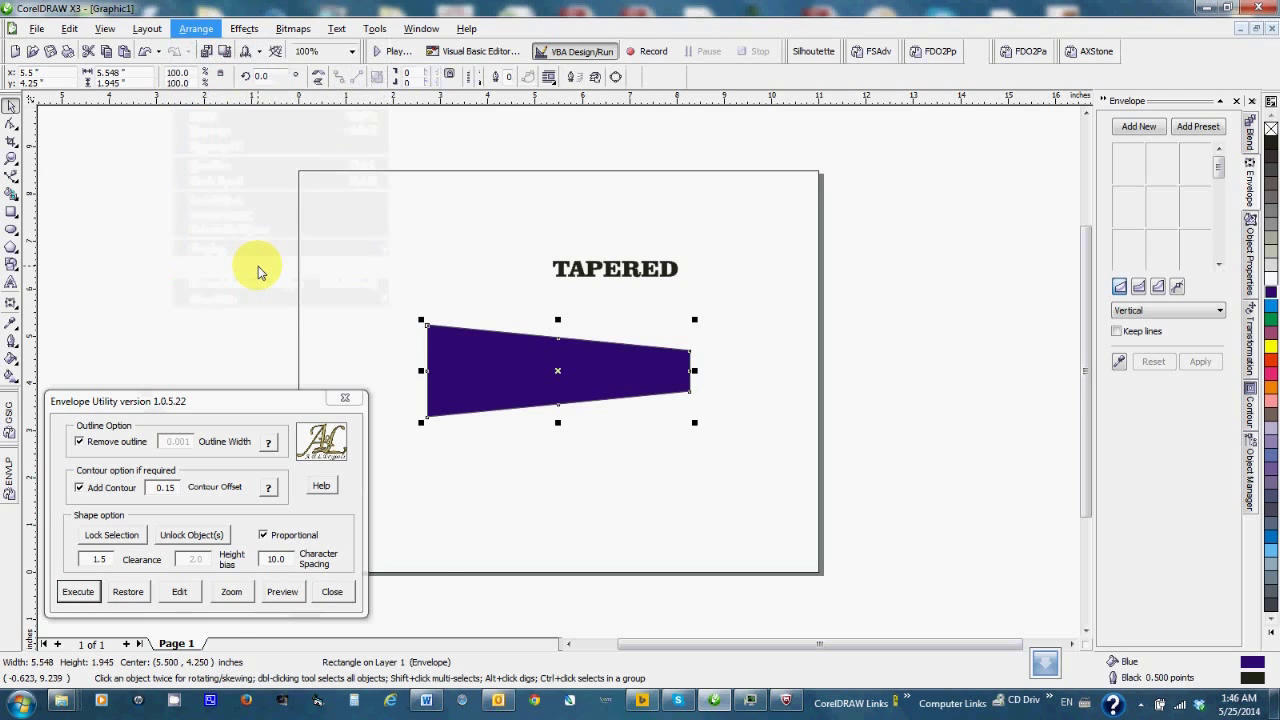
Add nodes twice between all nodes of the tapered blue curve, and make all of its nodes cusps.
left_click(11, 123)
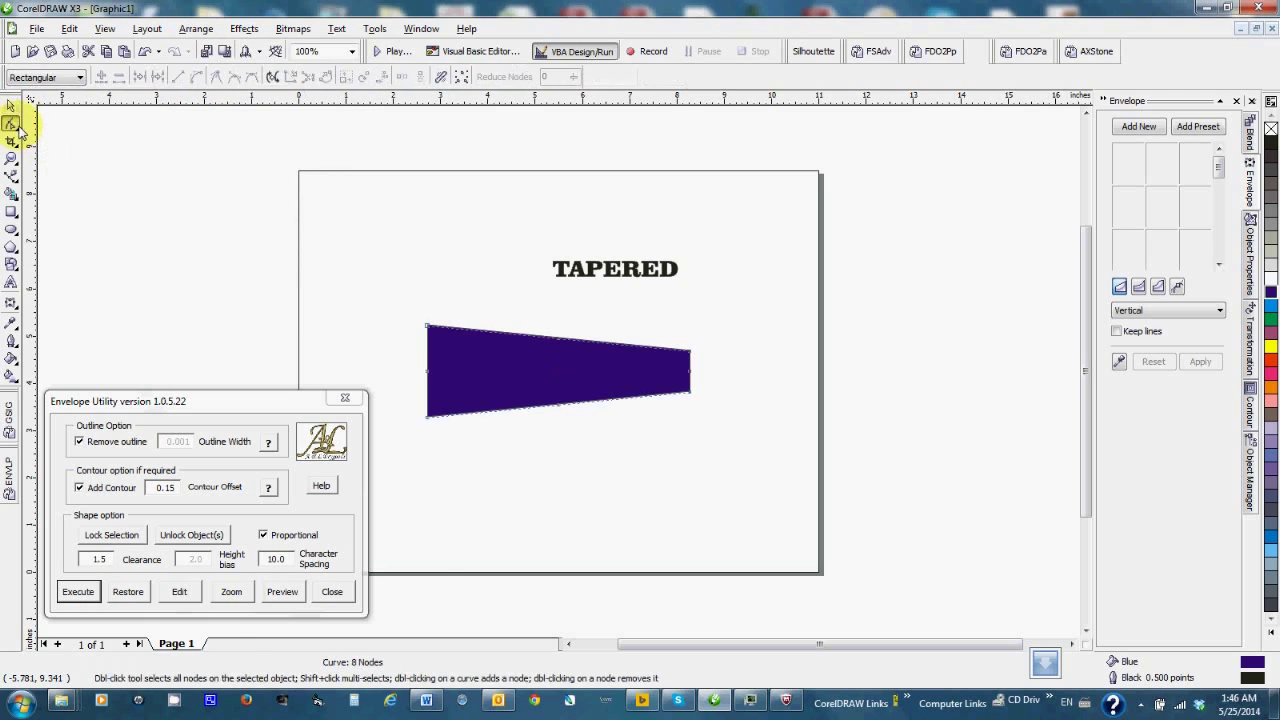
left_click(463, 79)
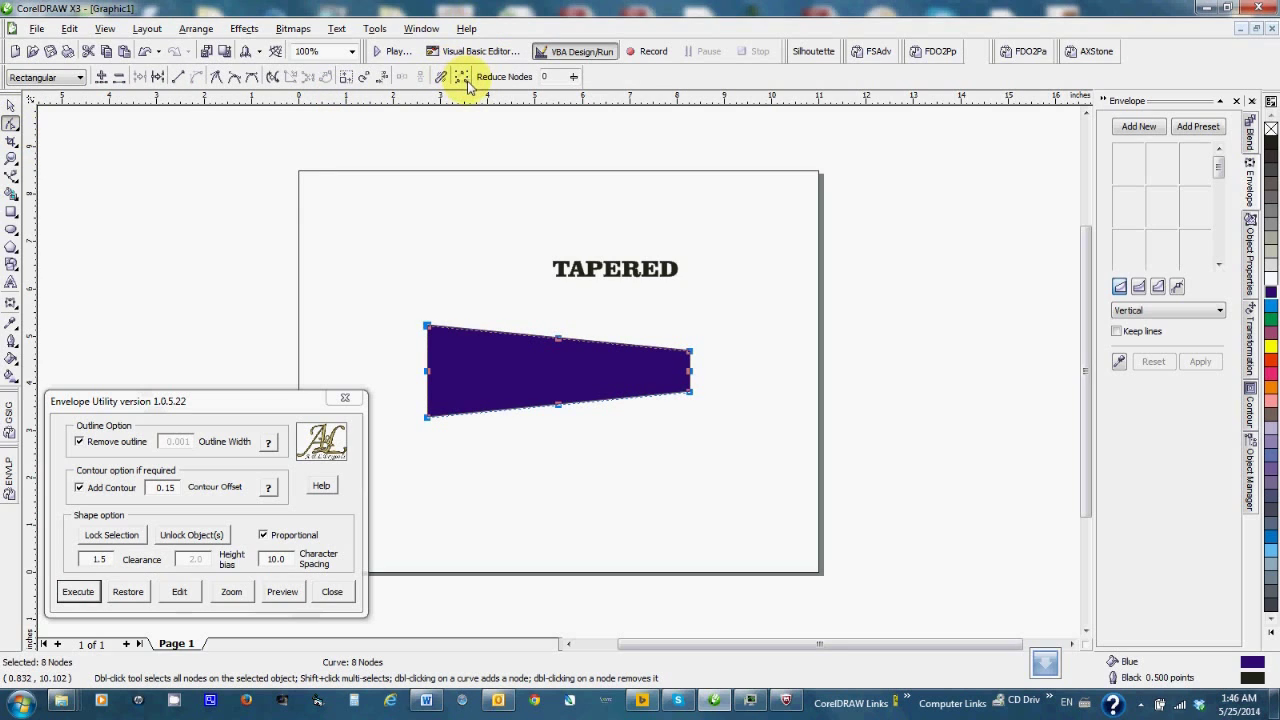
left_click(101, 78)
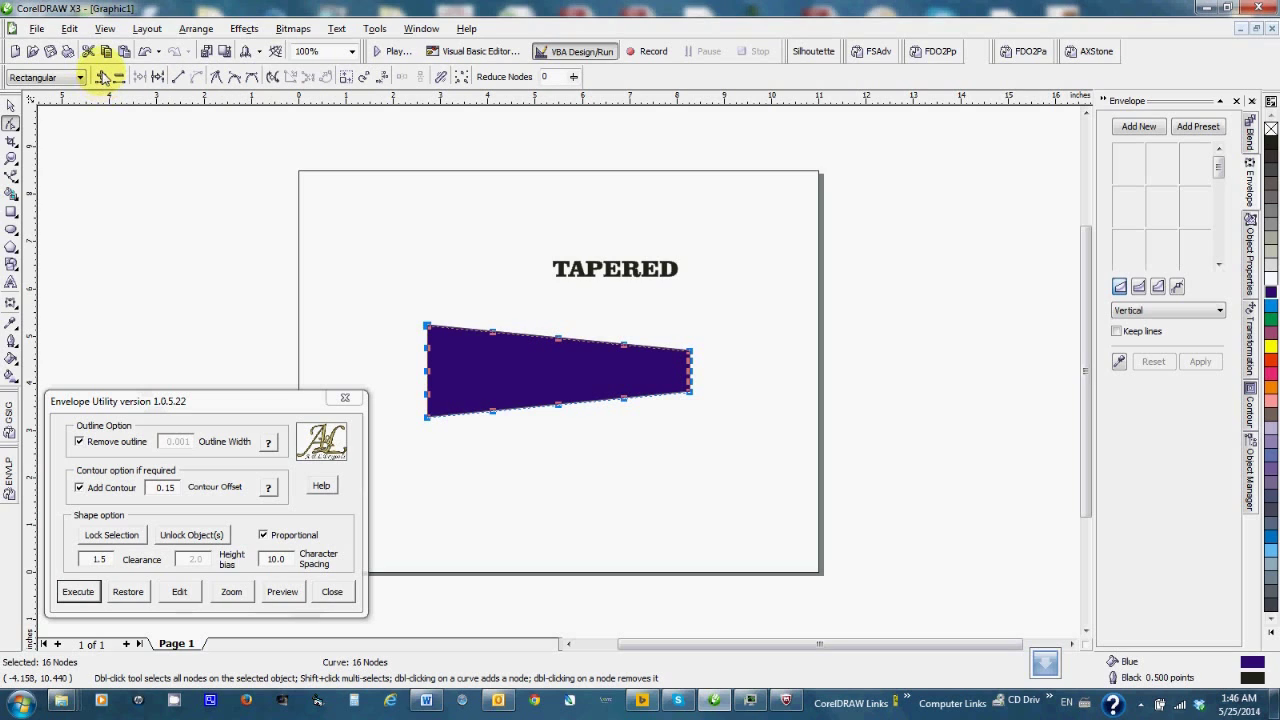
left_click(101, 78)
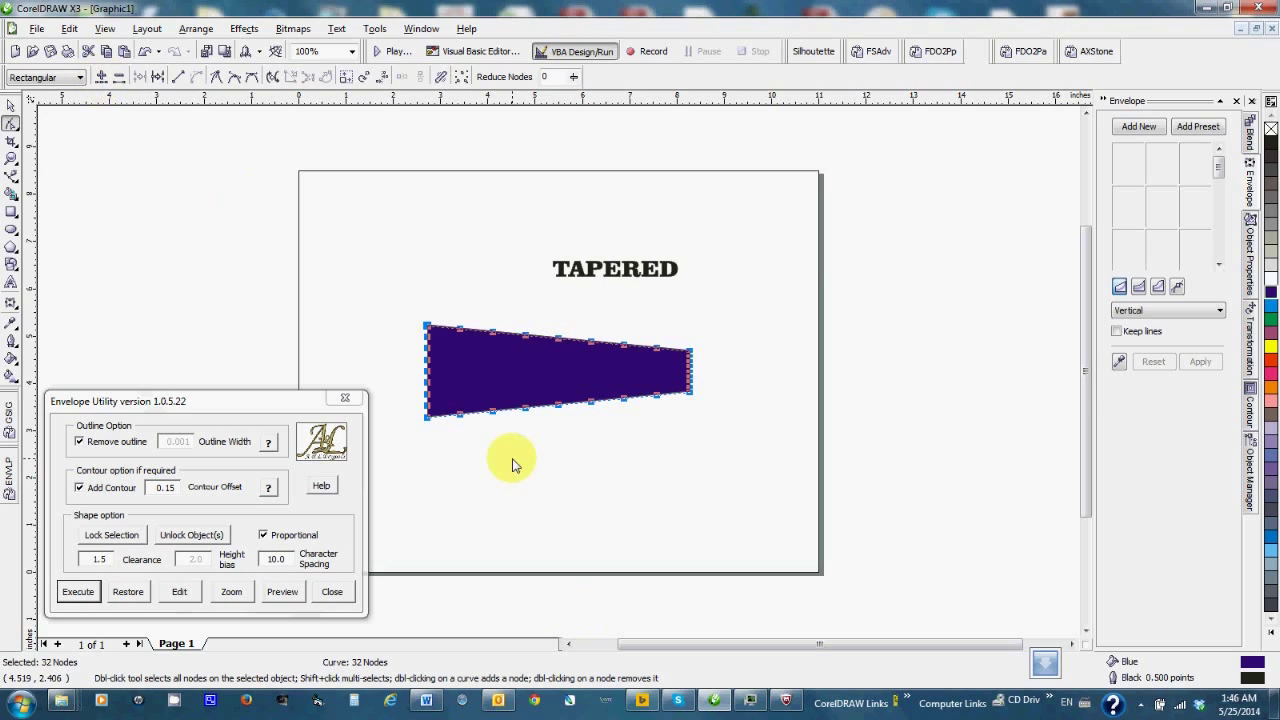
left_click_drag(383, 302, 753, 457)
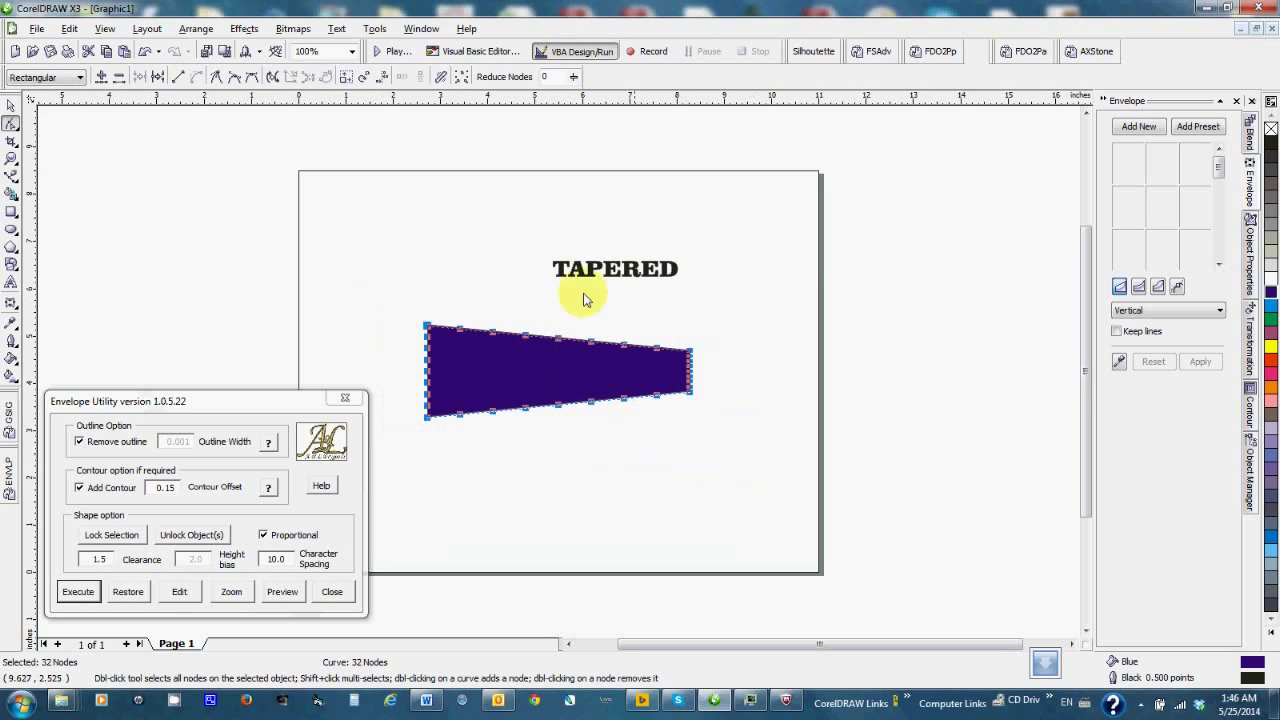
left_click(216, 84)
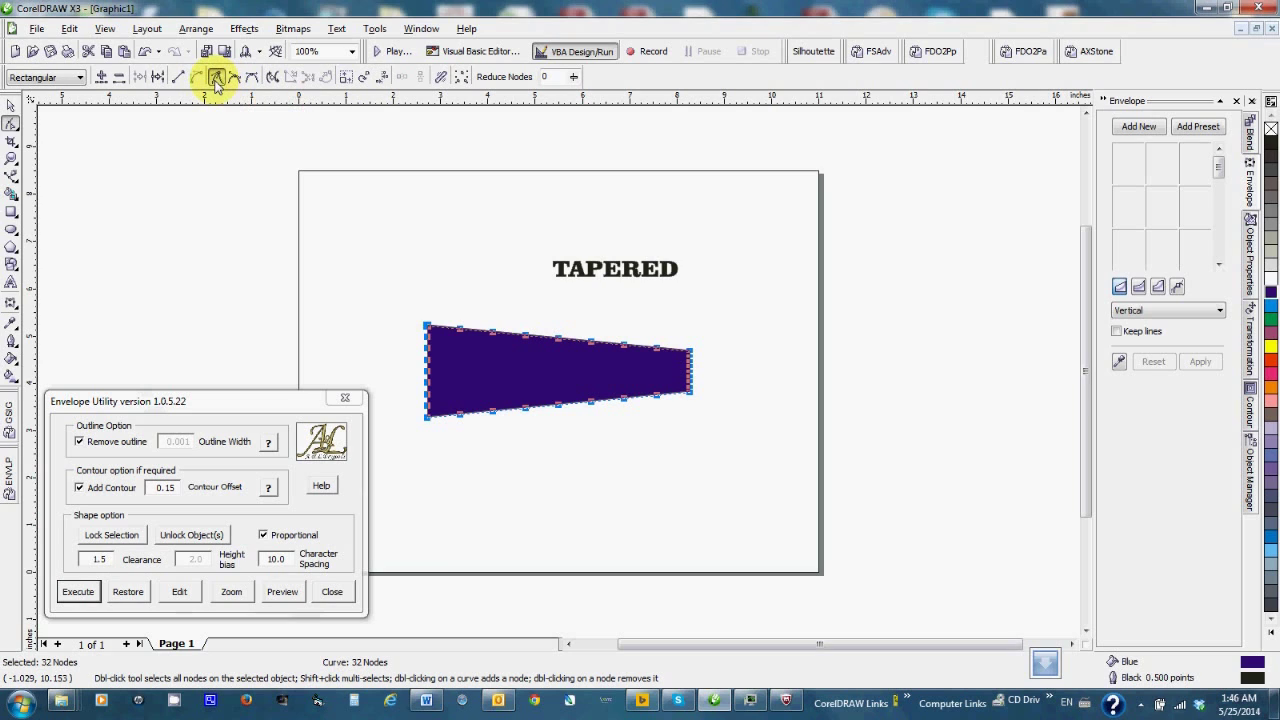
Raise three opposing pairs of upper and lower edge nodes by about 0.25 inch each to make the tapered shape wavy.
left_click(479, 310)
left_click_drag(479, 311, 505, 432)
left_click_drag(492, 330, 495, 319)
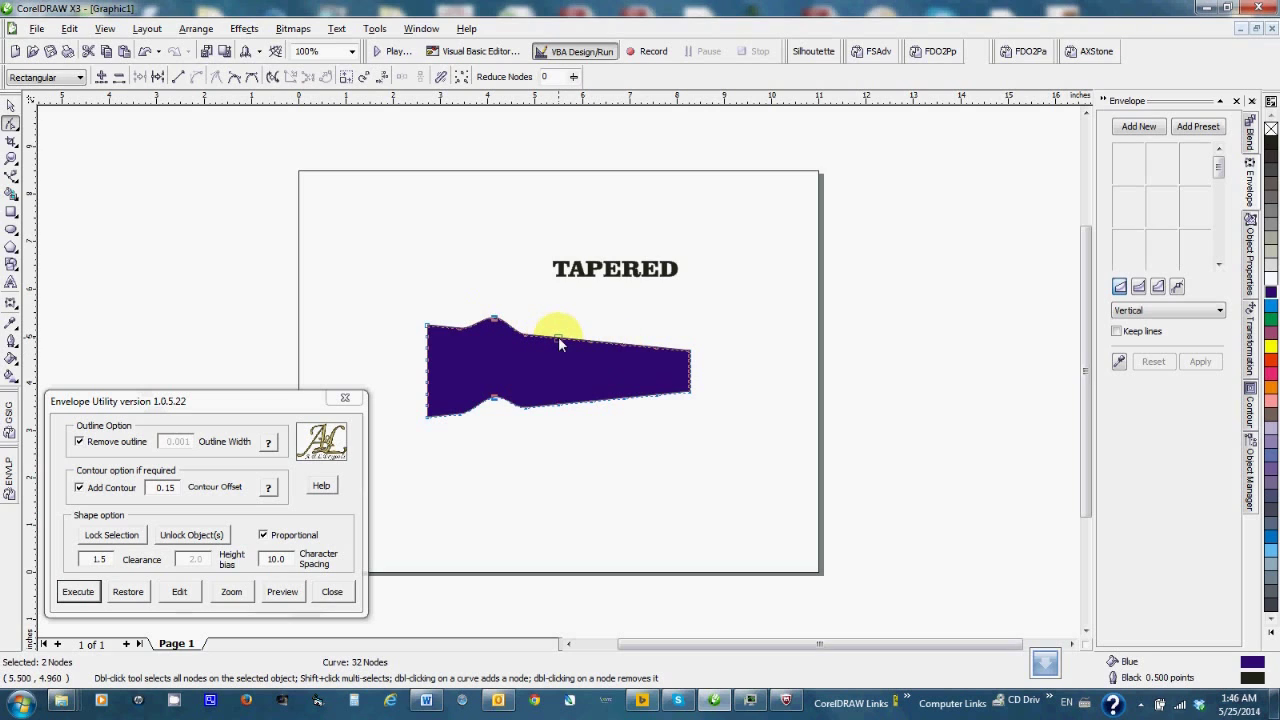
left_click_drag(547, 320, 577, 402)
left_click_drag(558, 341, 649, 396)
left_click(709, 380)
left_click_drag(625, 345, 621, 332)
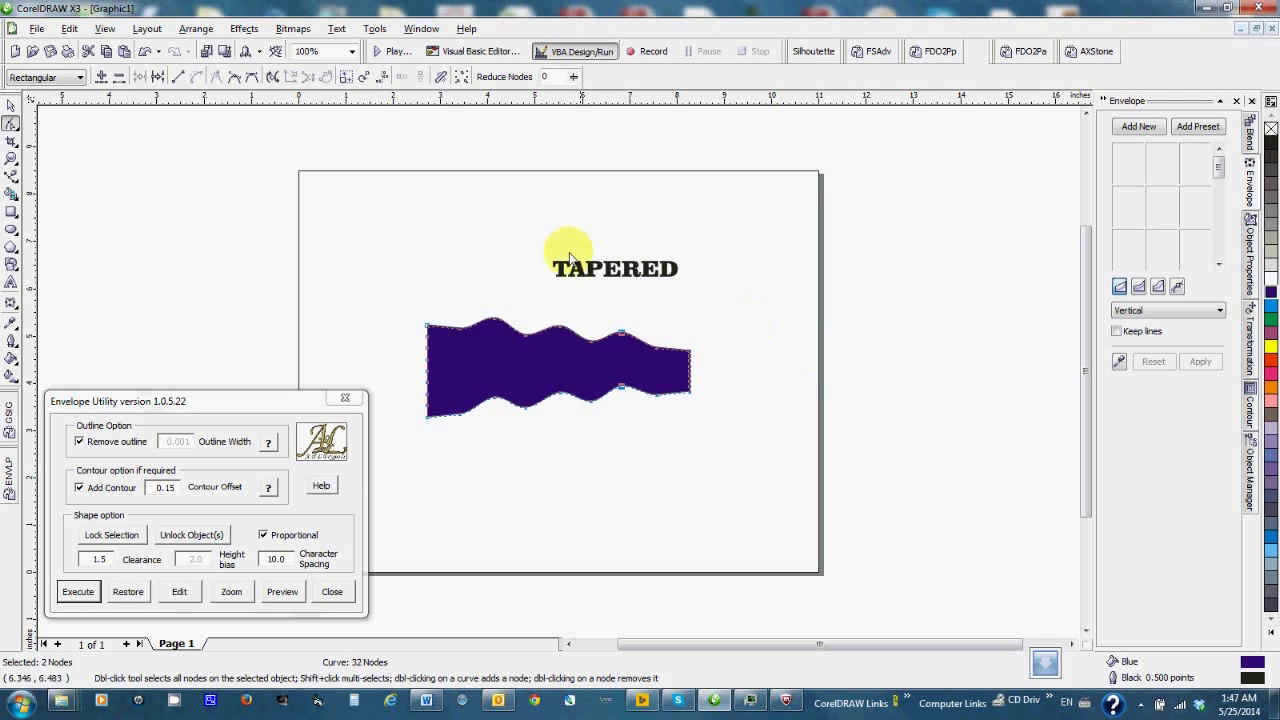
left_click(8, 105)
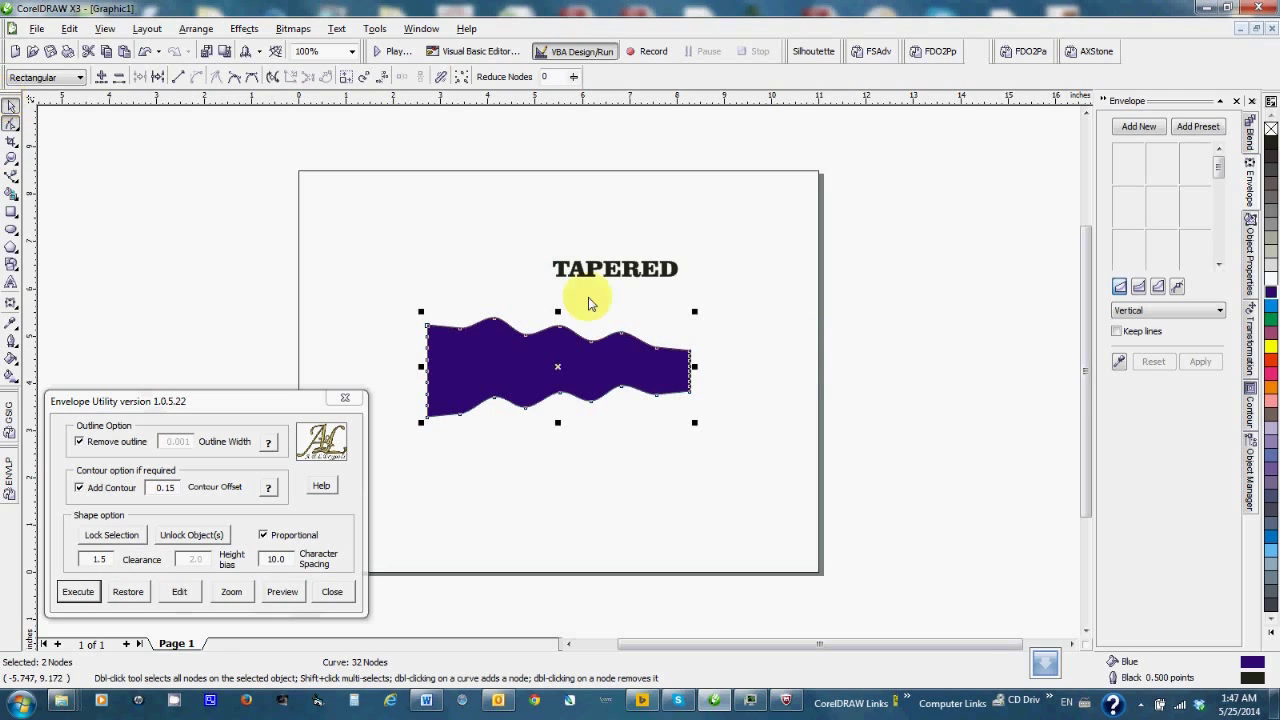
Change the TAPERED text above the wavy shape to WAVY.
left_click(602, 272)
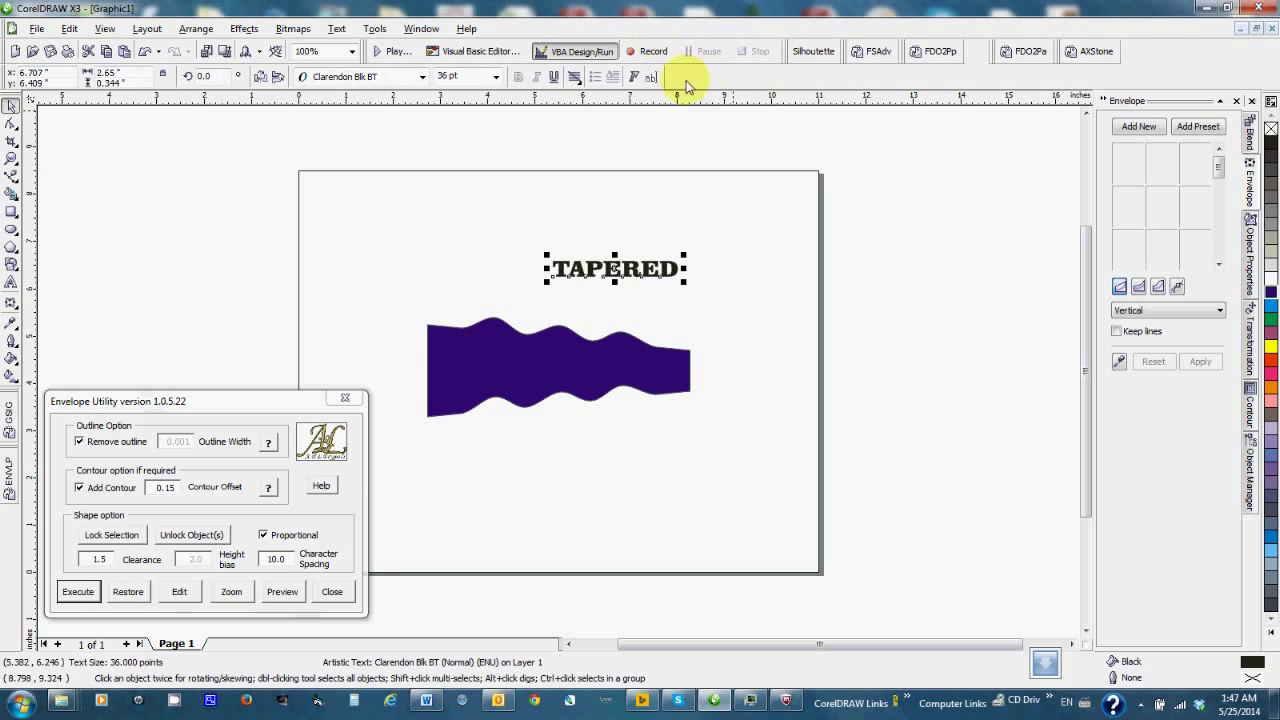
left_click(651, 78)
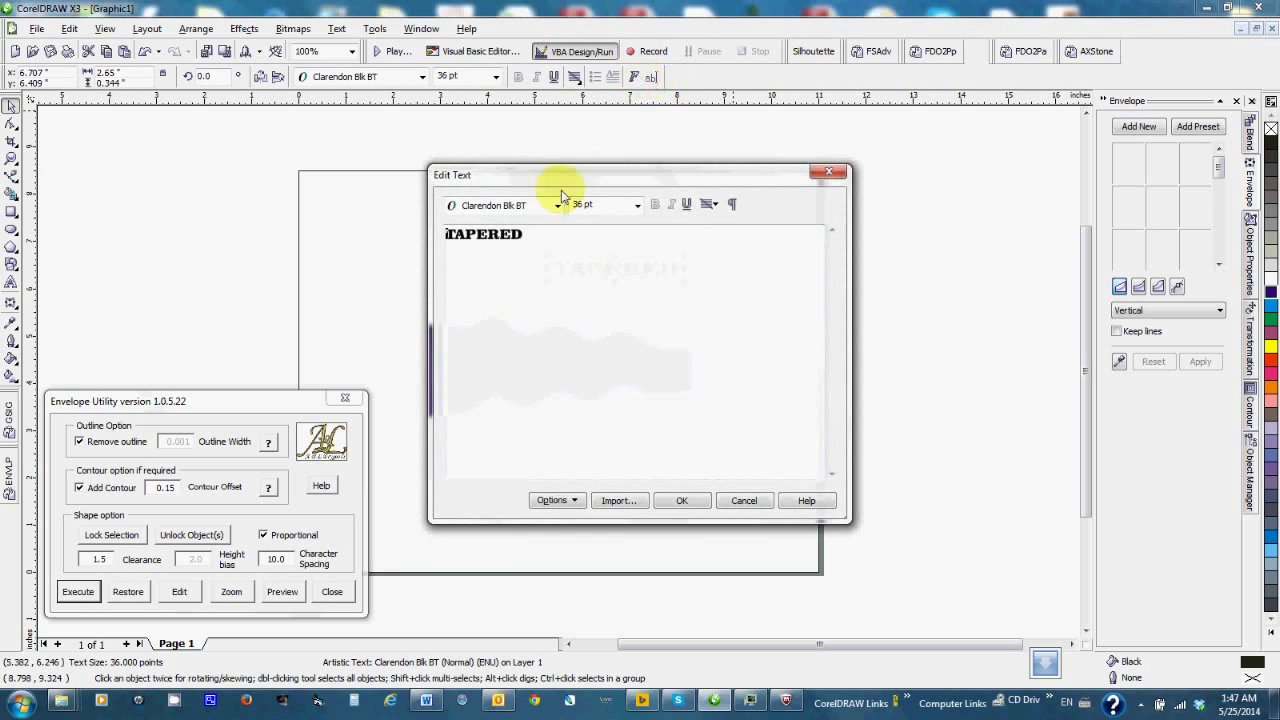
left_click_drag(538, 245, 388, 225)
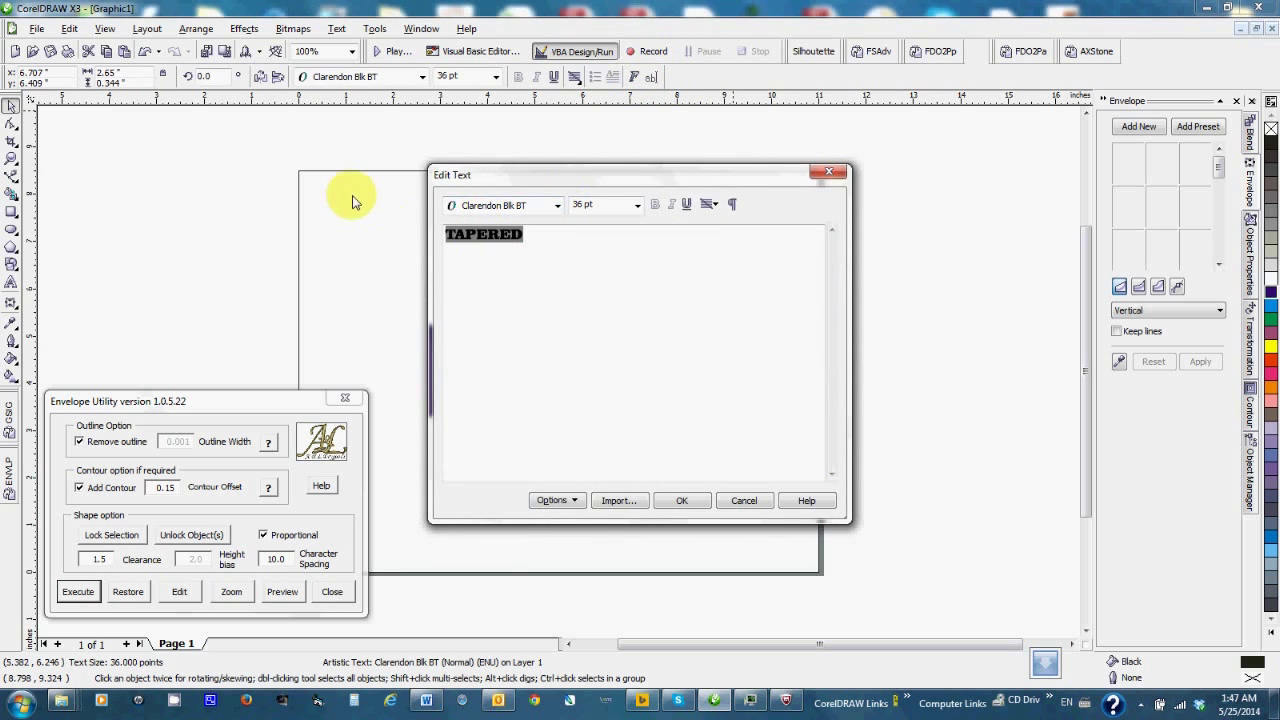
type("WAVY")
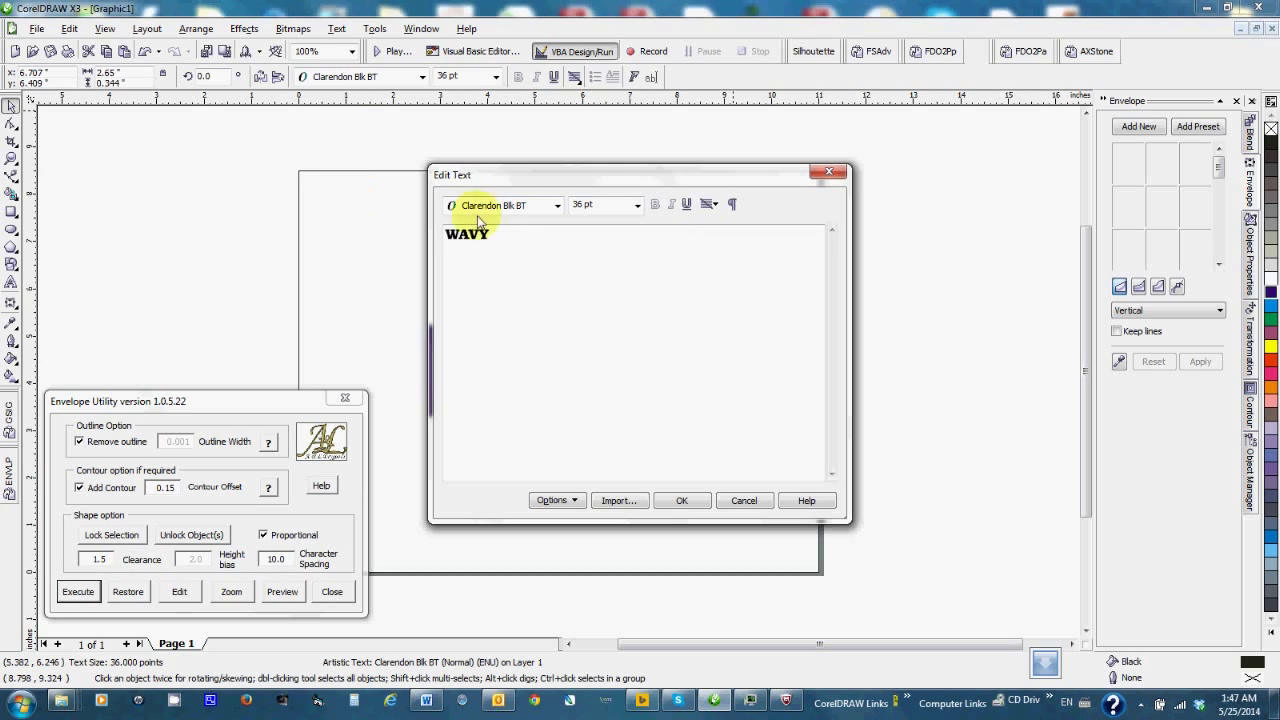
left_click(683, 501)
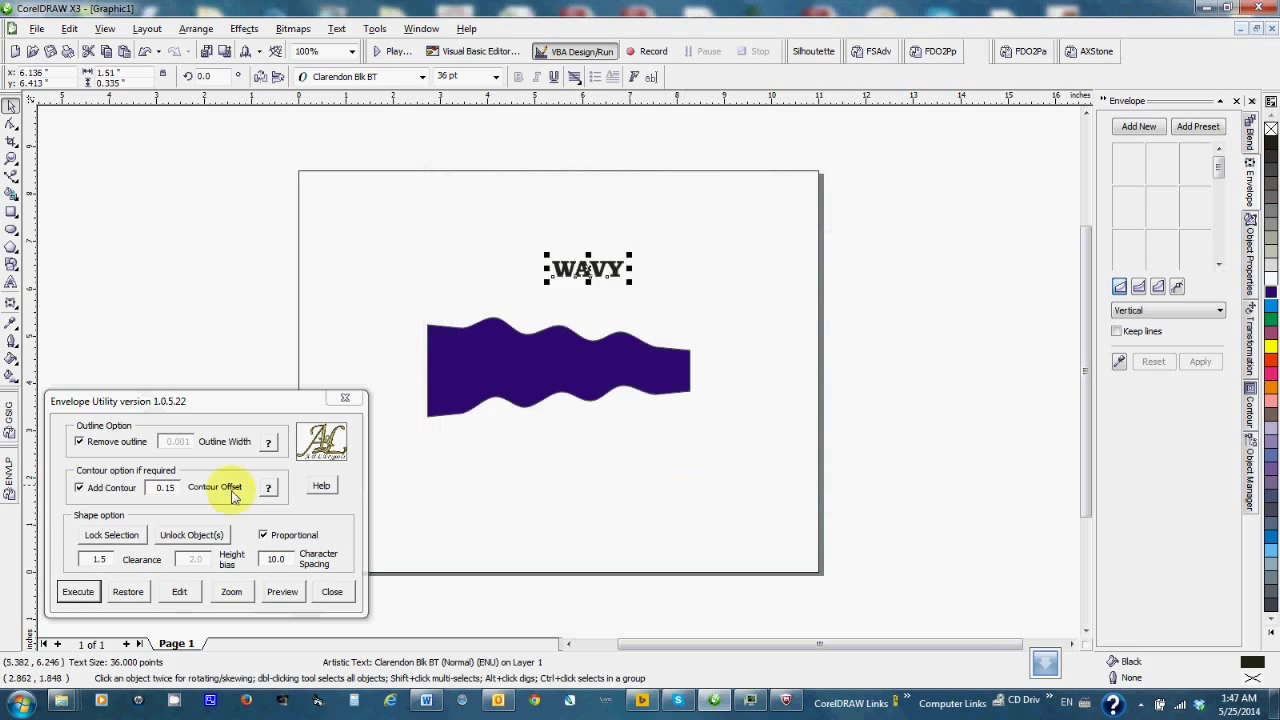
Run the envelope on WAVY with Proportional enabled, and restore the original design.
left_click(75, 593)
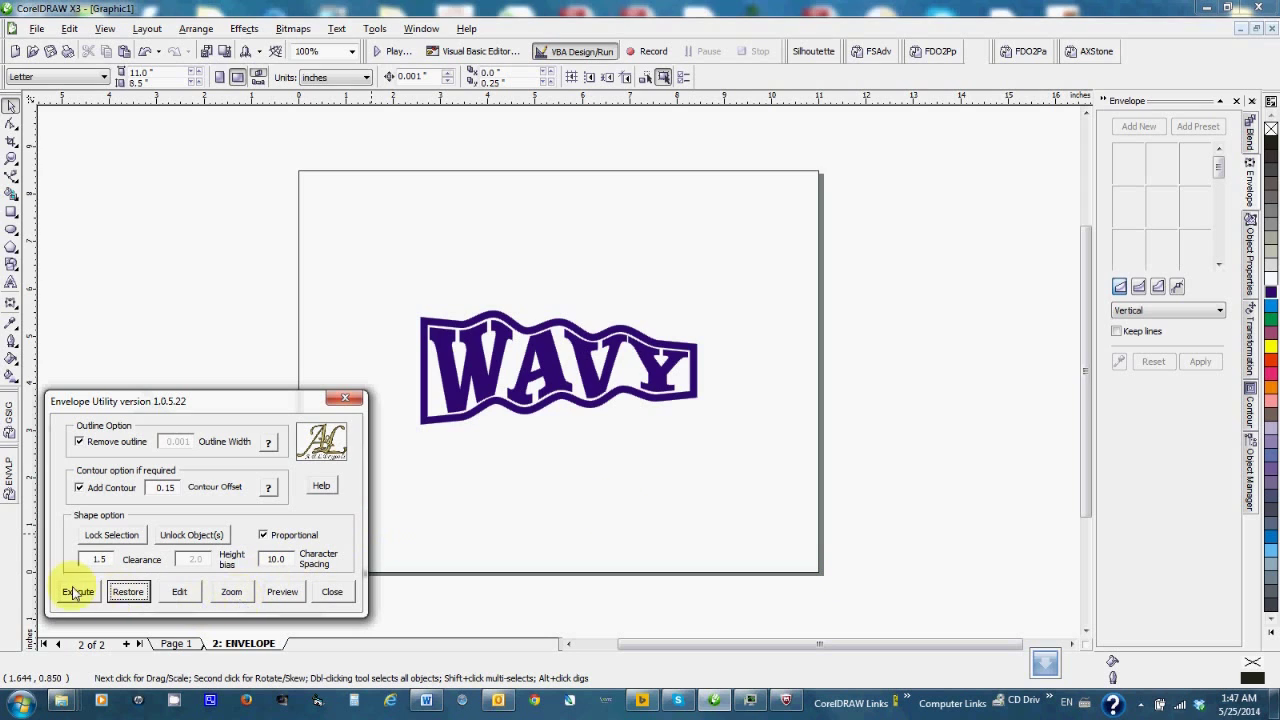
left_click(128, 596)
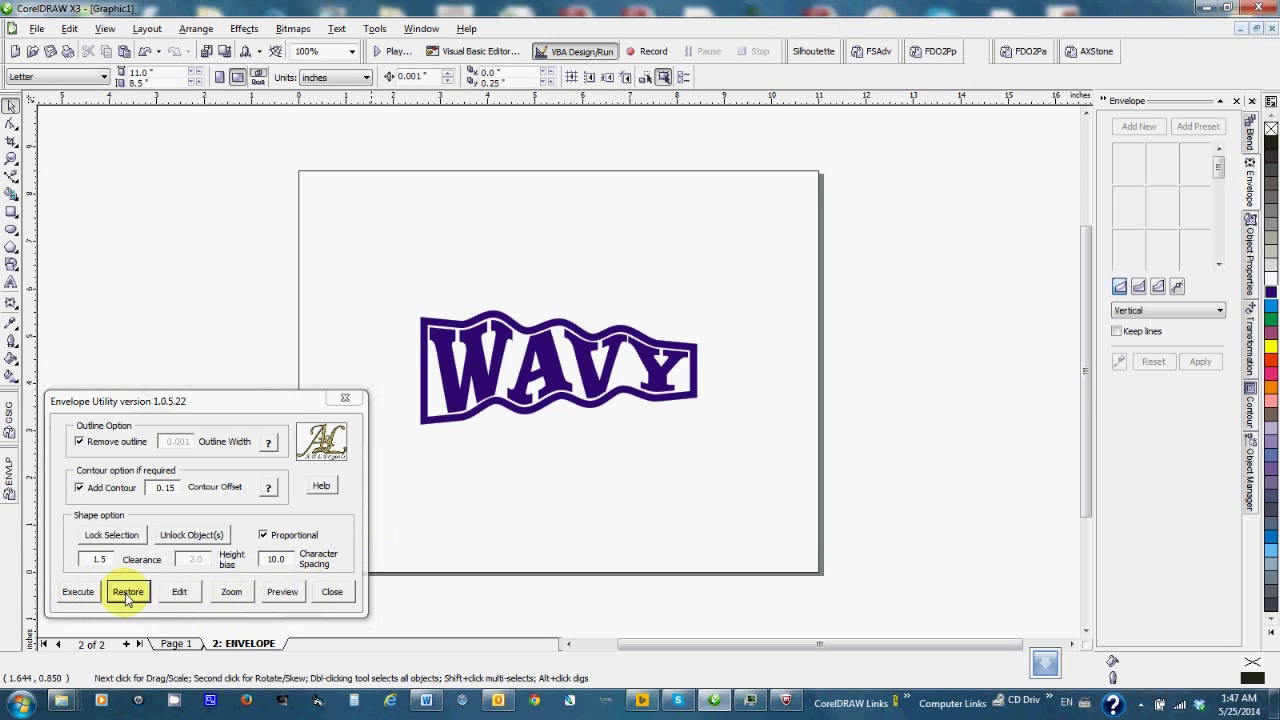
Replace the wavy blue shape with a red-filled rectangle about 5.5 by 2.1 inches, centred on the page.
left_click(515, 358)
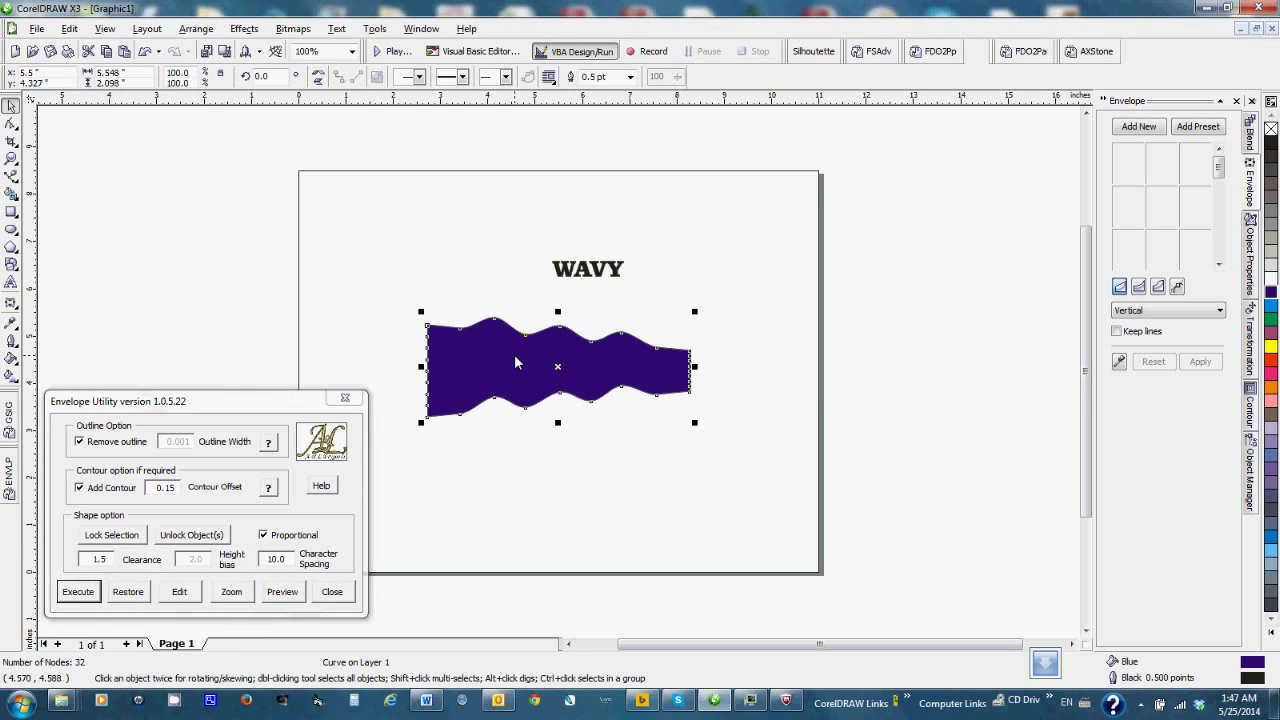
key("Delete")
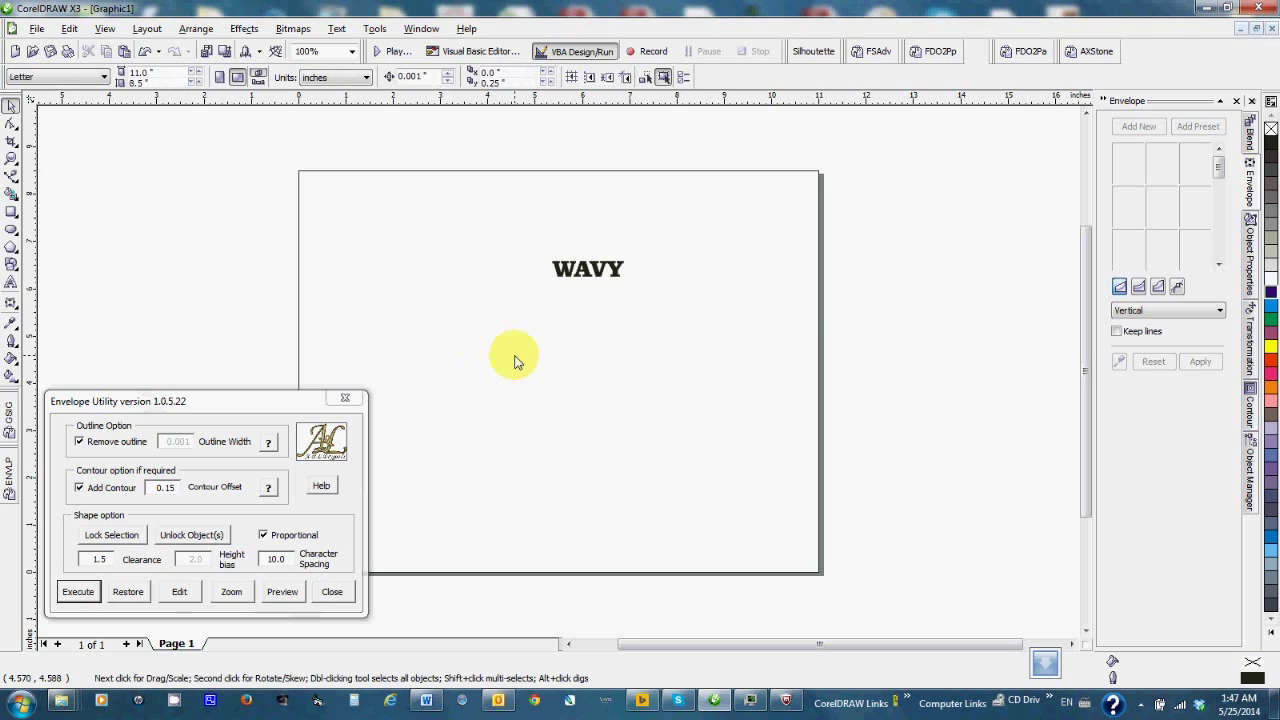
left_click(11, 212)
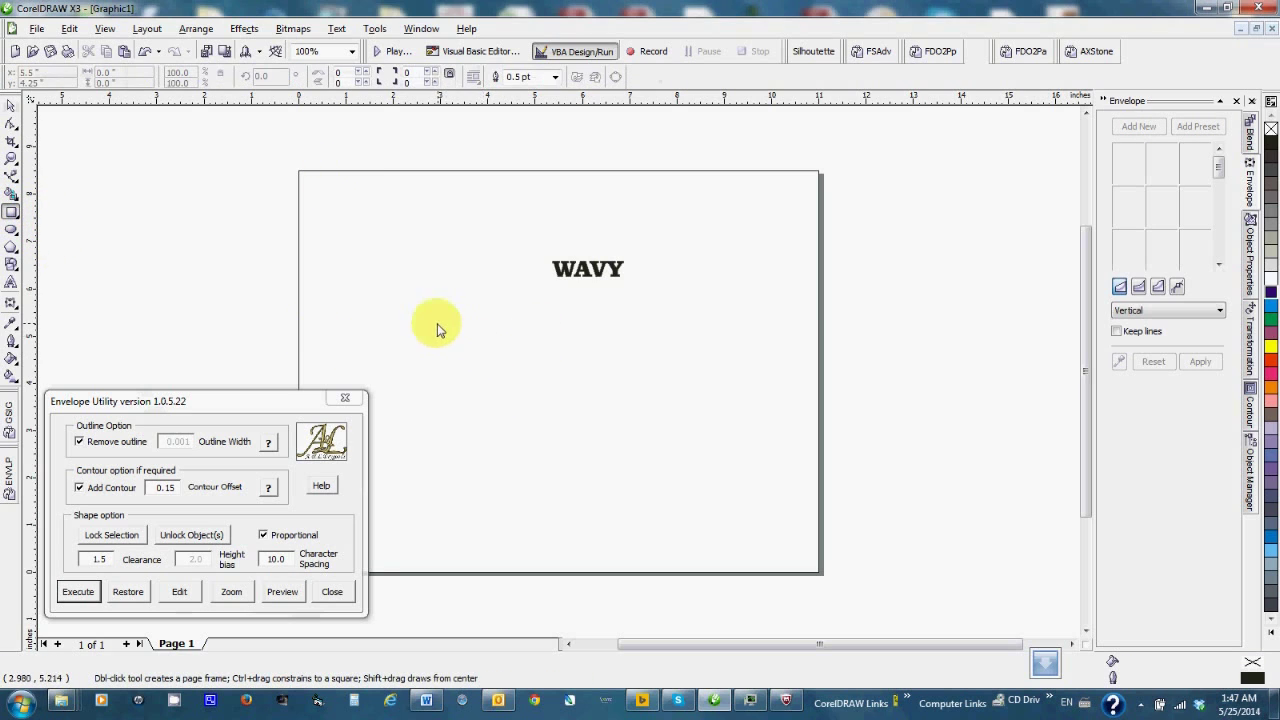
left_click_drag(436, 328, 697, 427)
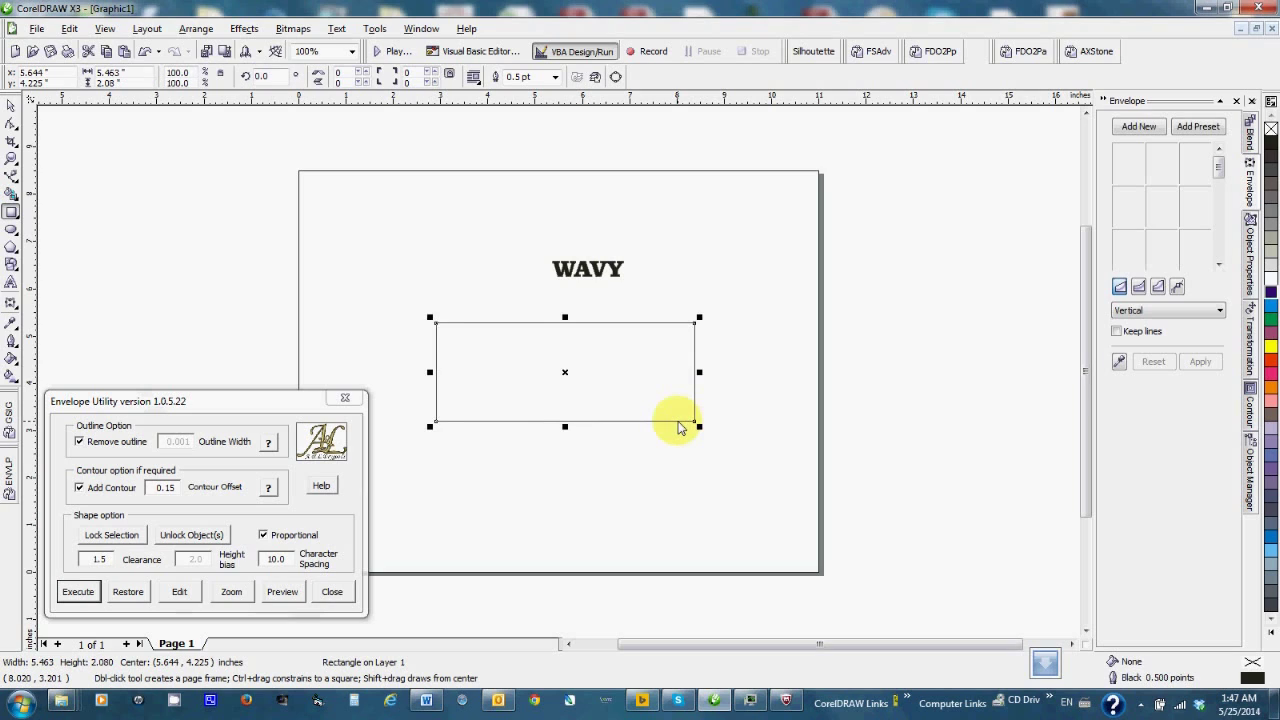
key("p")
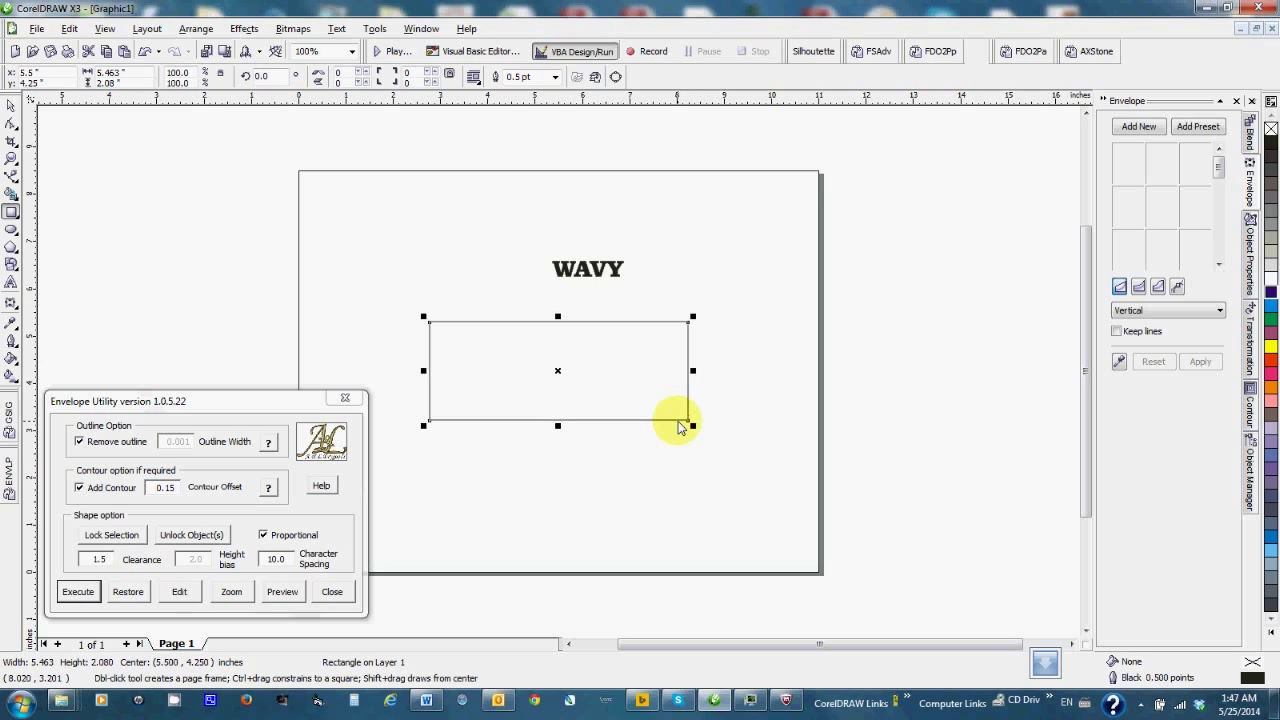
left_click(1272, 366)
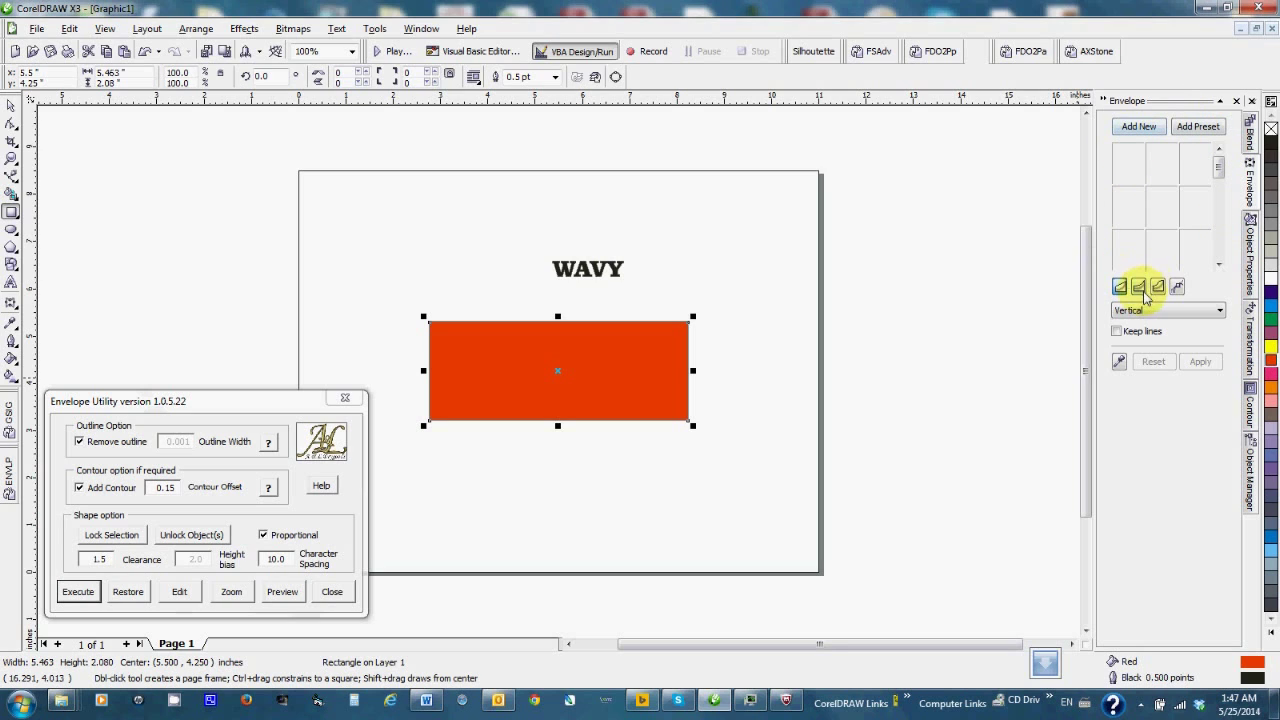
Curve the red rectangle's top edge inward about 0.6 inch at its middle with a single-arc vertical envelope.
left_click(1140, 128)
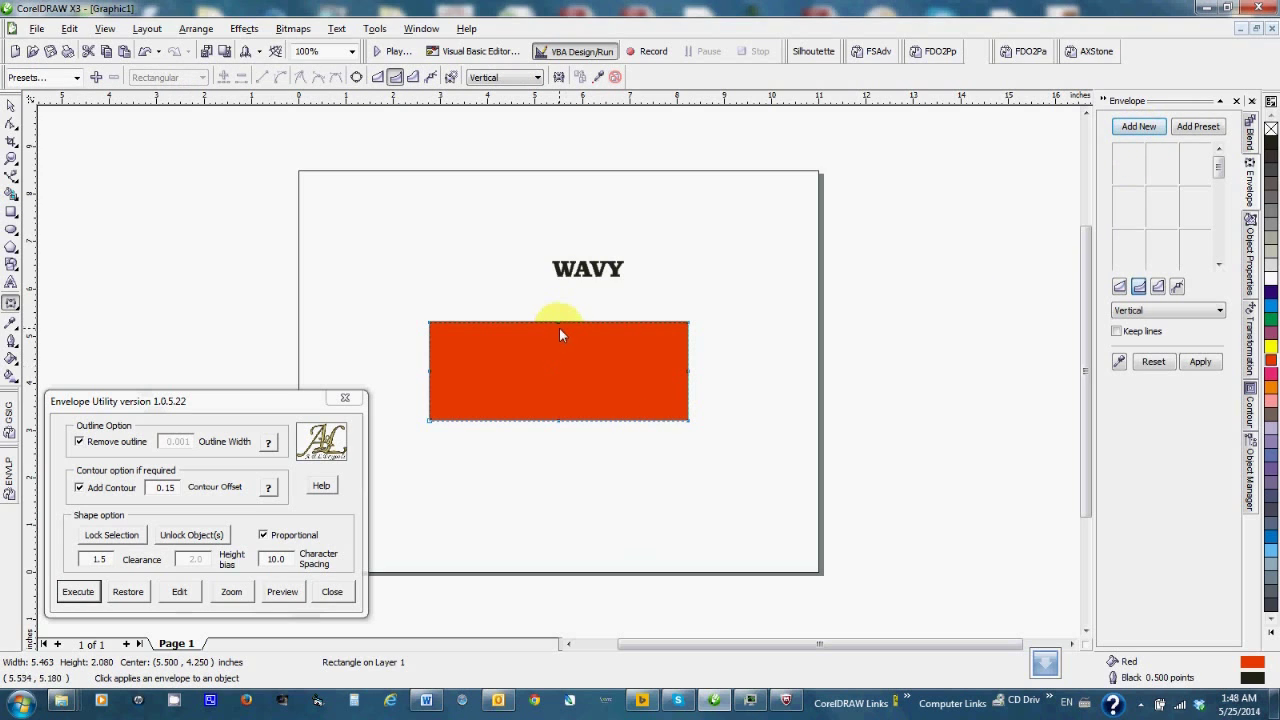
left_click_drag(556, 324, 550, 352)
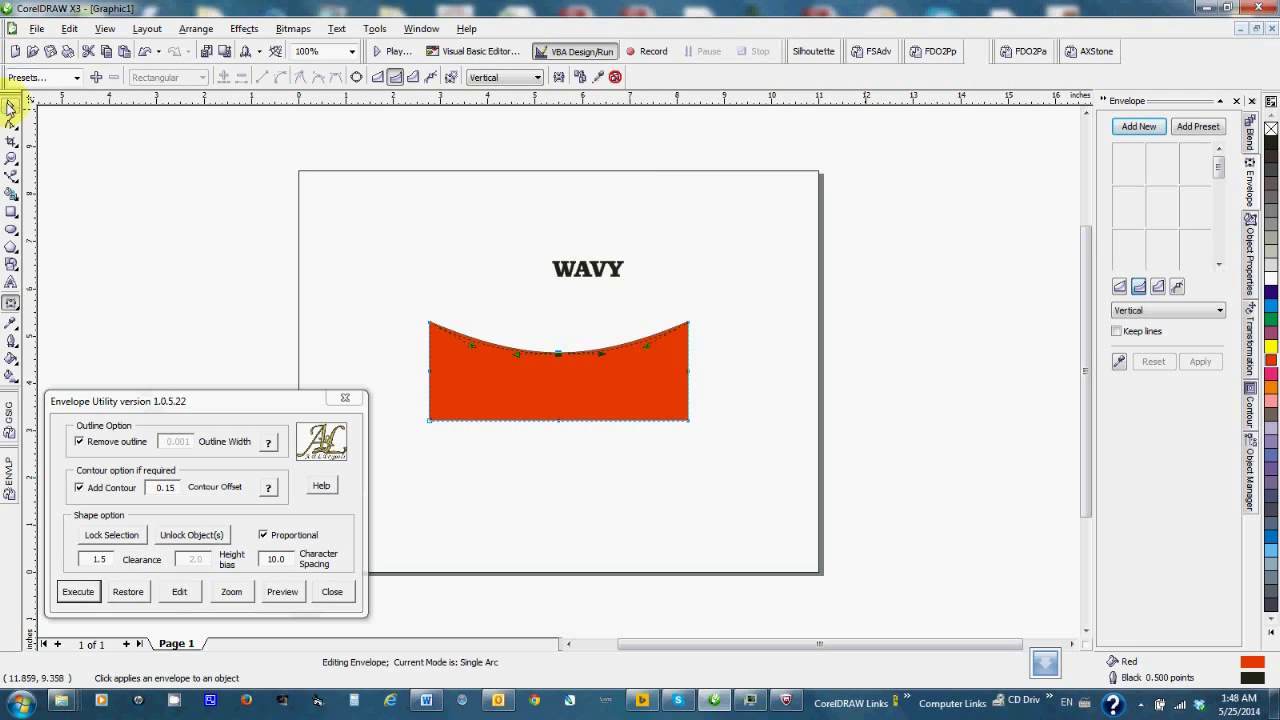
left_click(9, 104)
Change the WAVY text above the red shape to CONCAVED TOP.
left_click(590, 272)
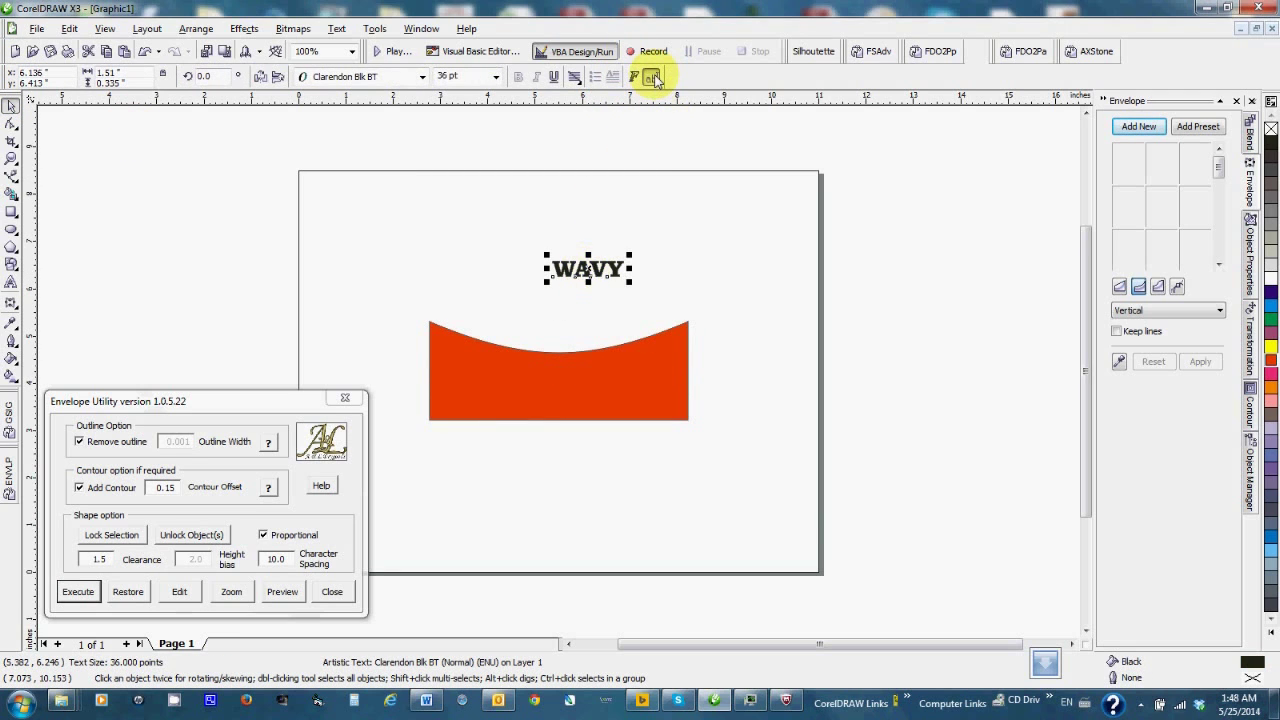
left_click(652, 77)
left_click_drag(491, 243, 410, 235)
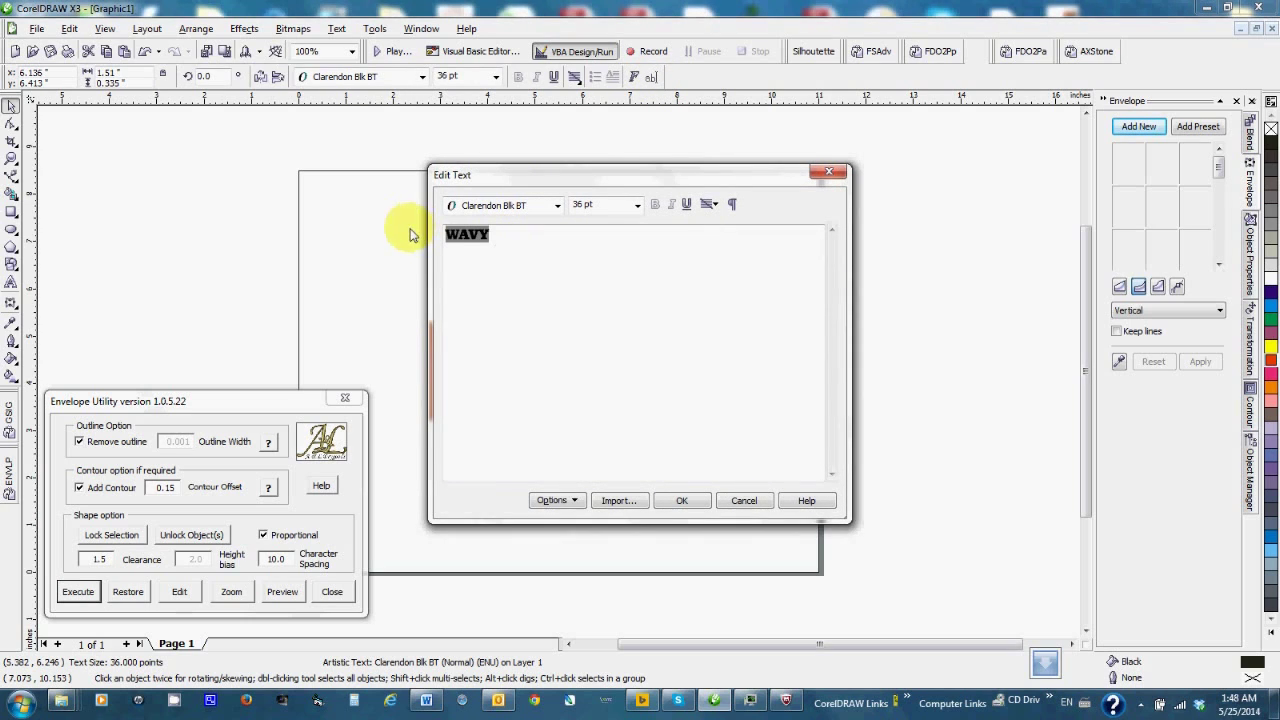
type("CONCAVED TOP")
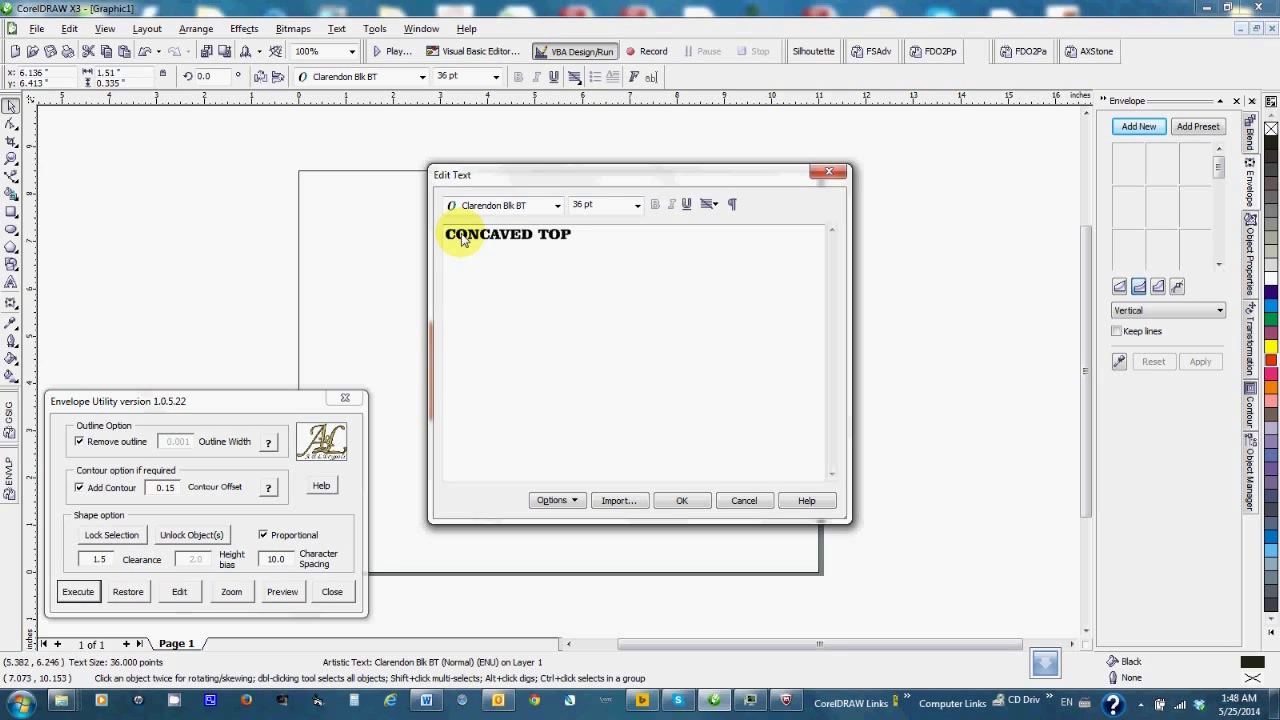
left_click(681, 501)
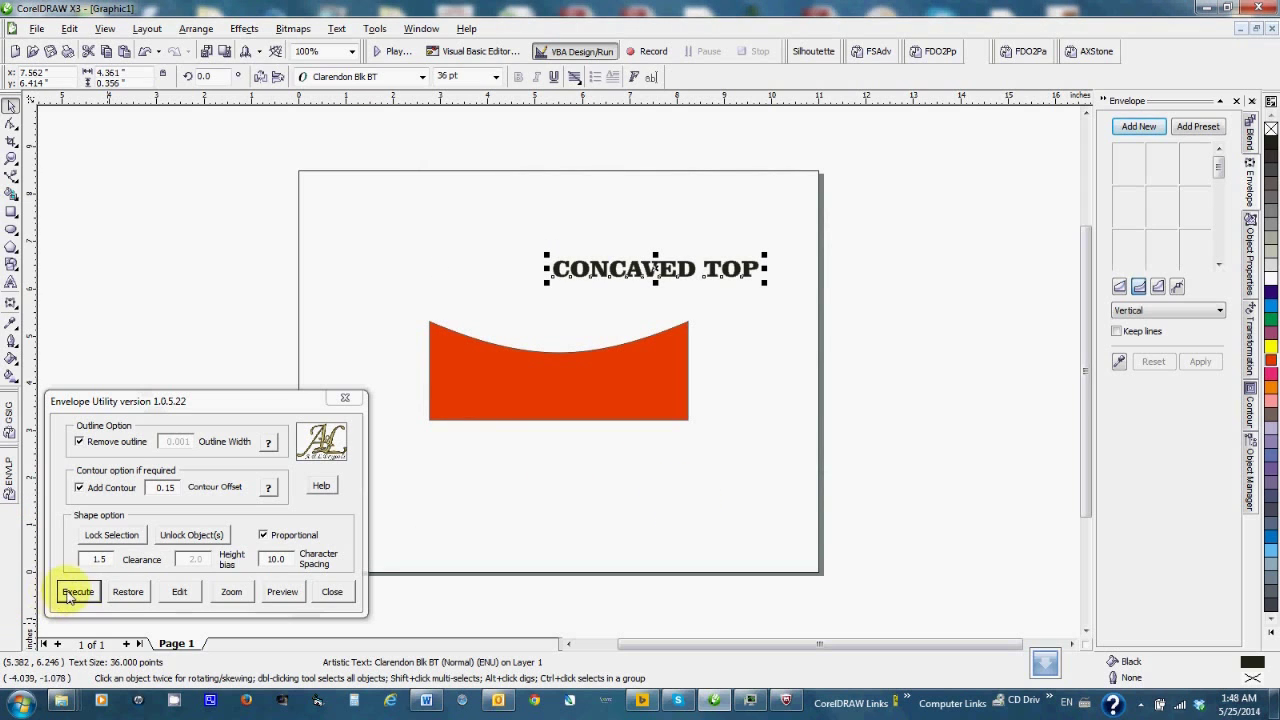
Run the envelope on CONCAVED TOP with Proportional enabled, and restore the original design.
left_click(75, 592)
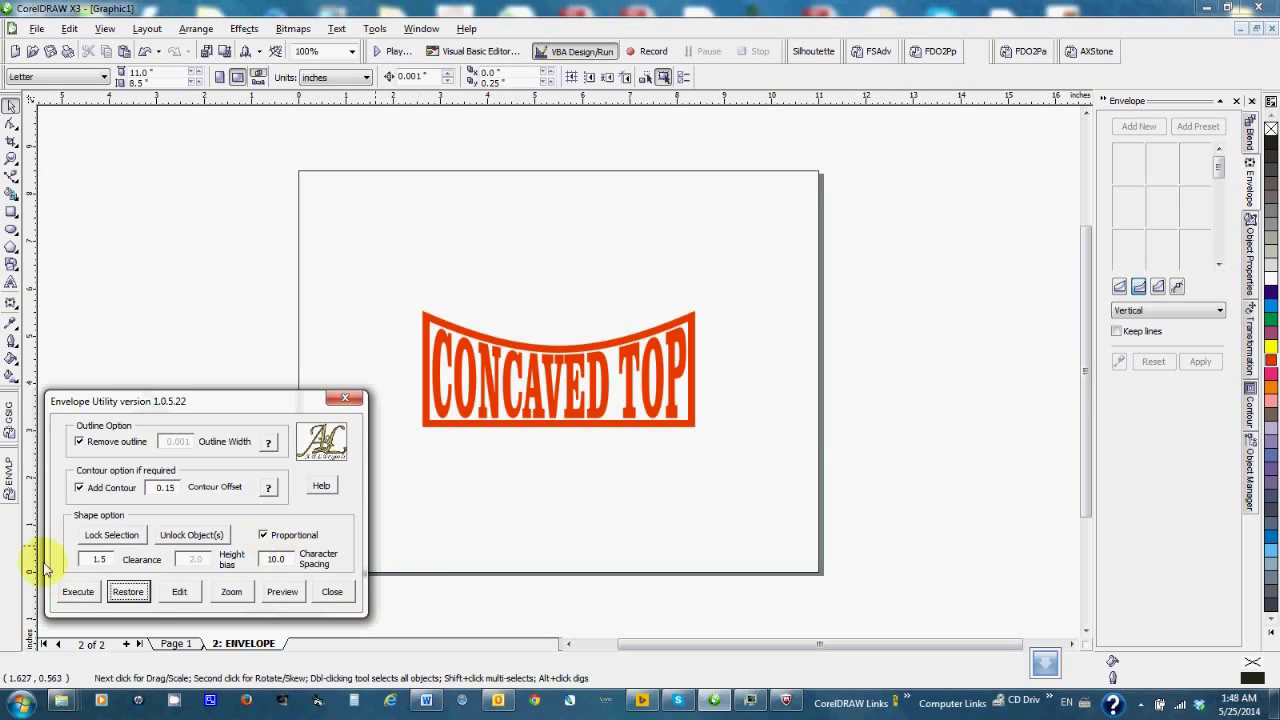
left_click(129, 591)
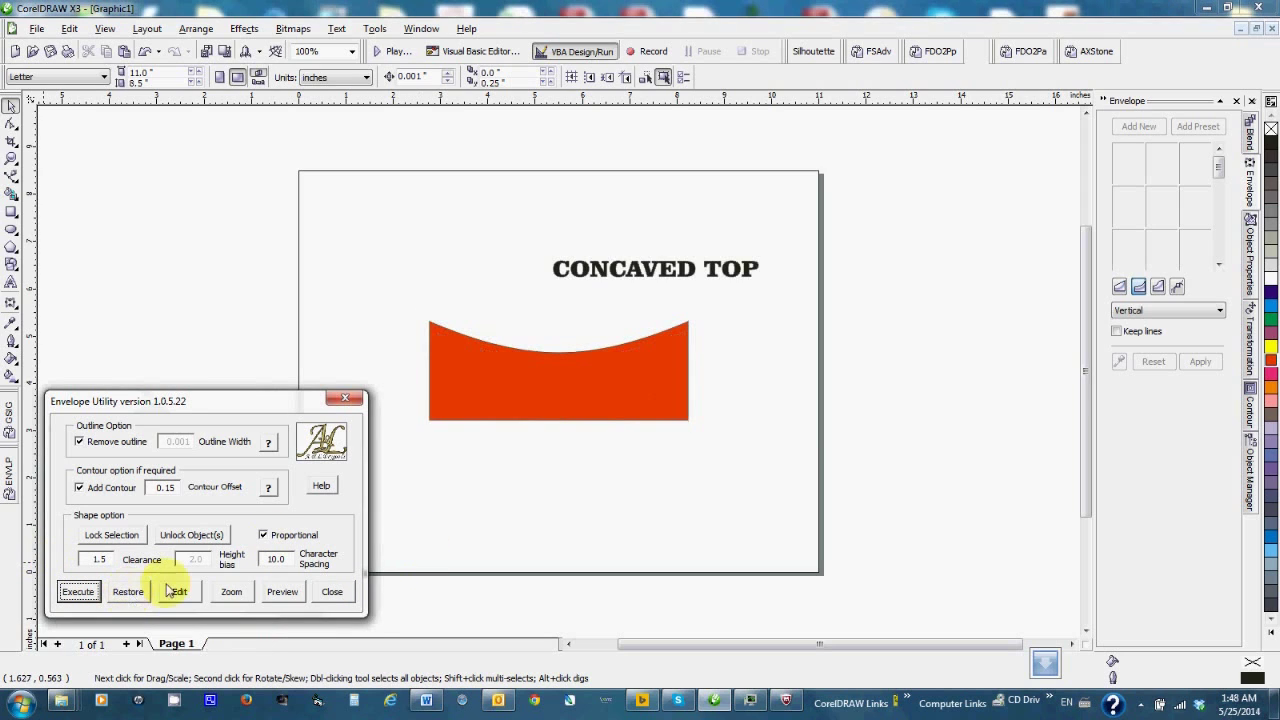
Mirror the red concave shape vertically in place so that its curved edge faces down.
left_click(603, 420)
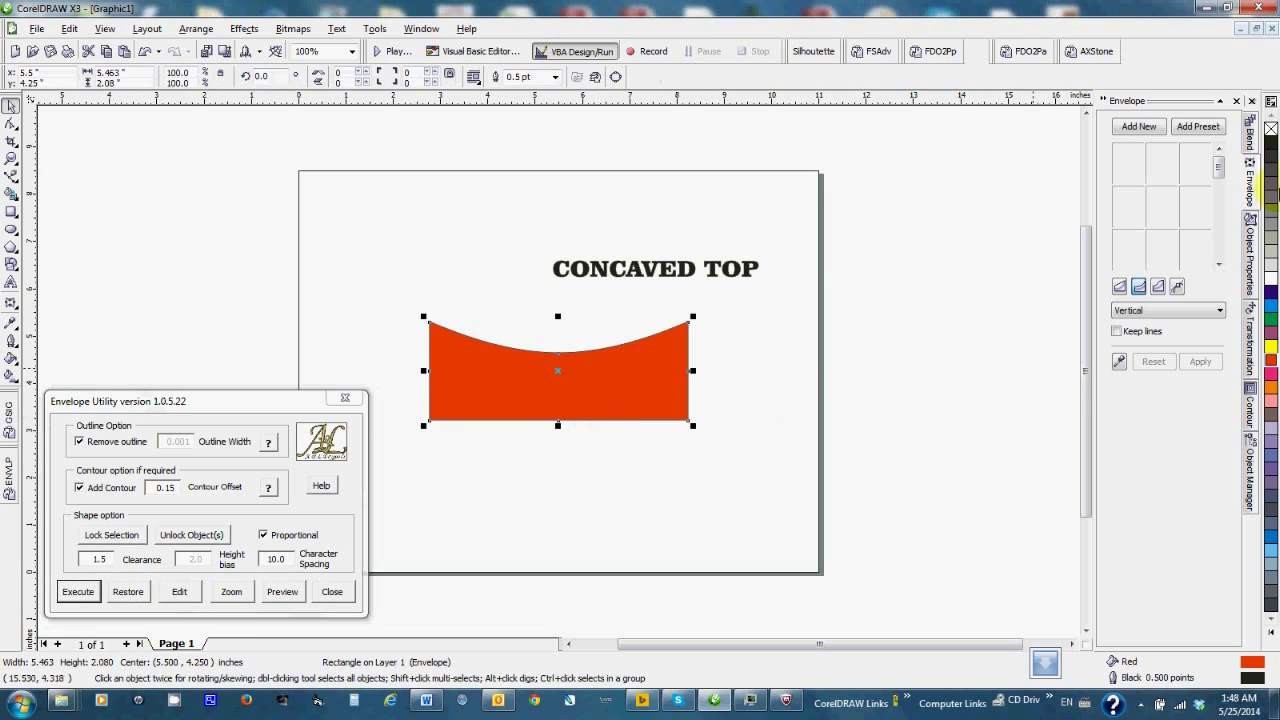
left_click(1251, 350)
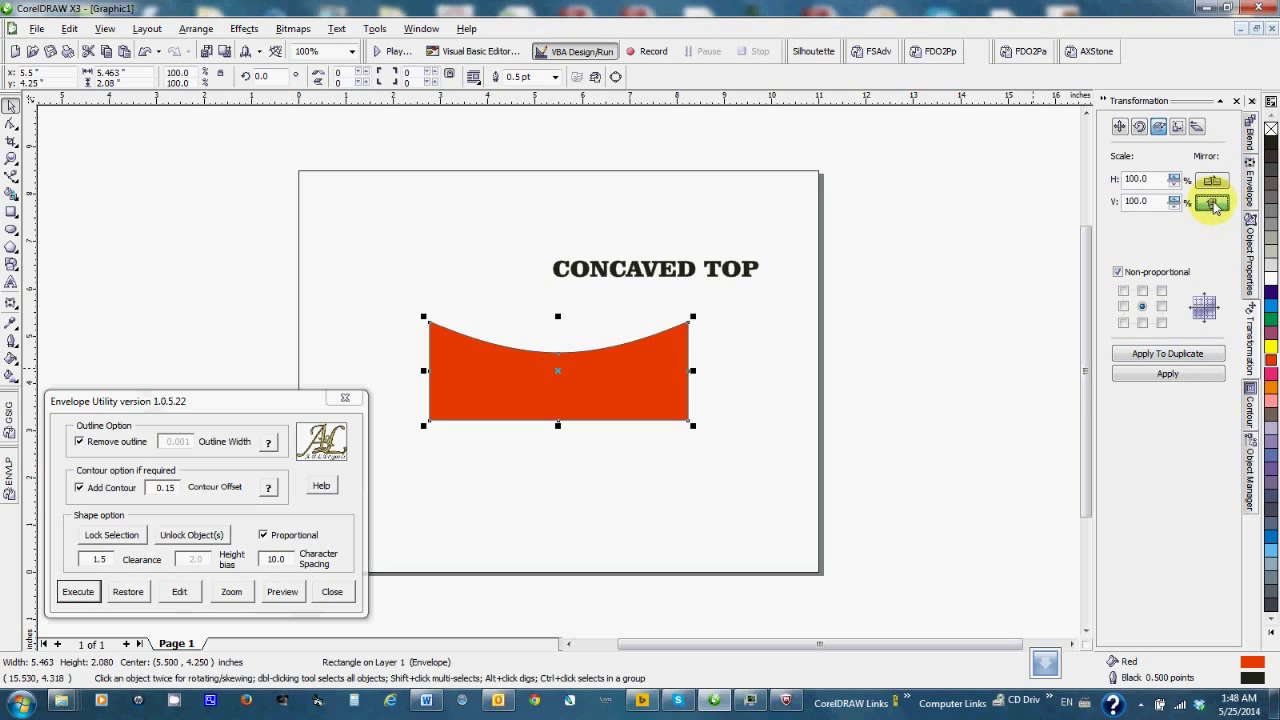
left_click(1175, 373)
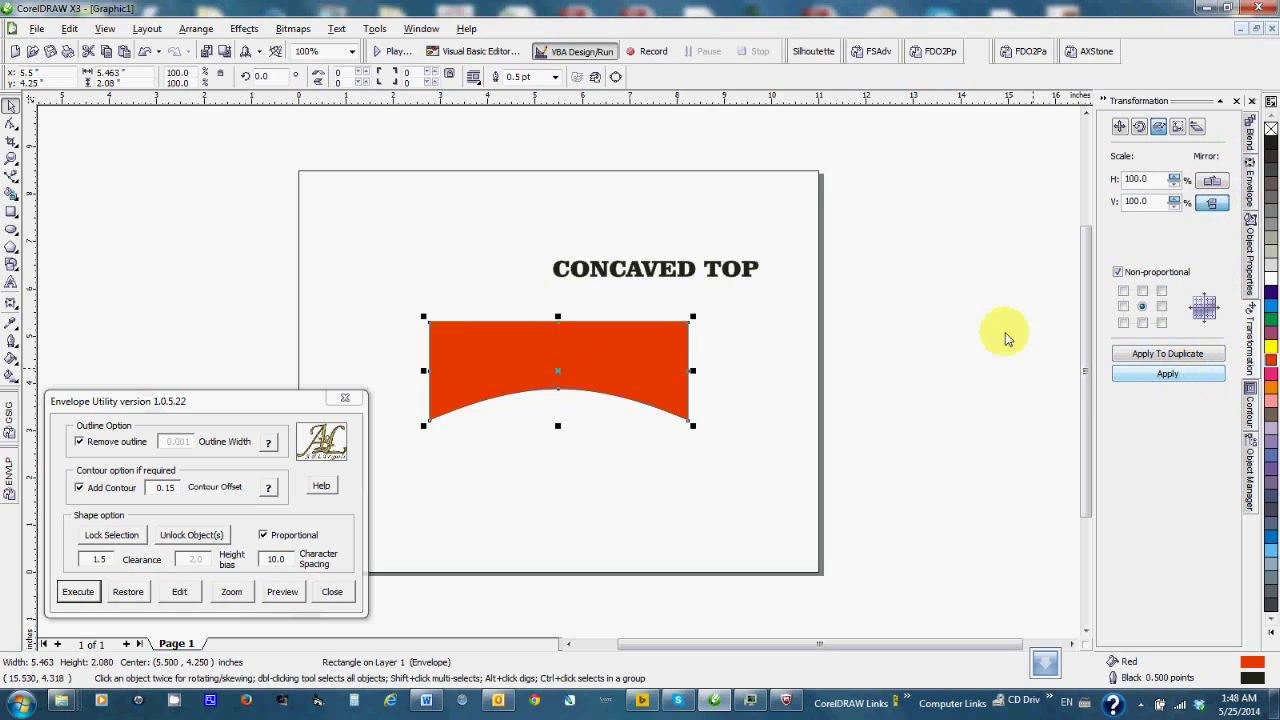
Change the CONCAVED TOP text to CONCAVED BOTTOM and move it roughly centred above the red shape.
left_click(625, 272)
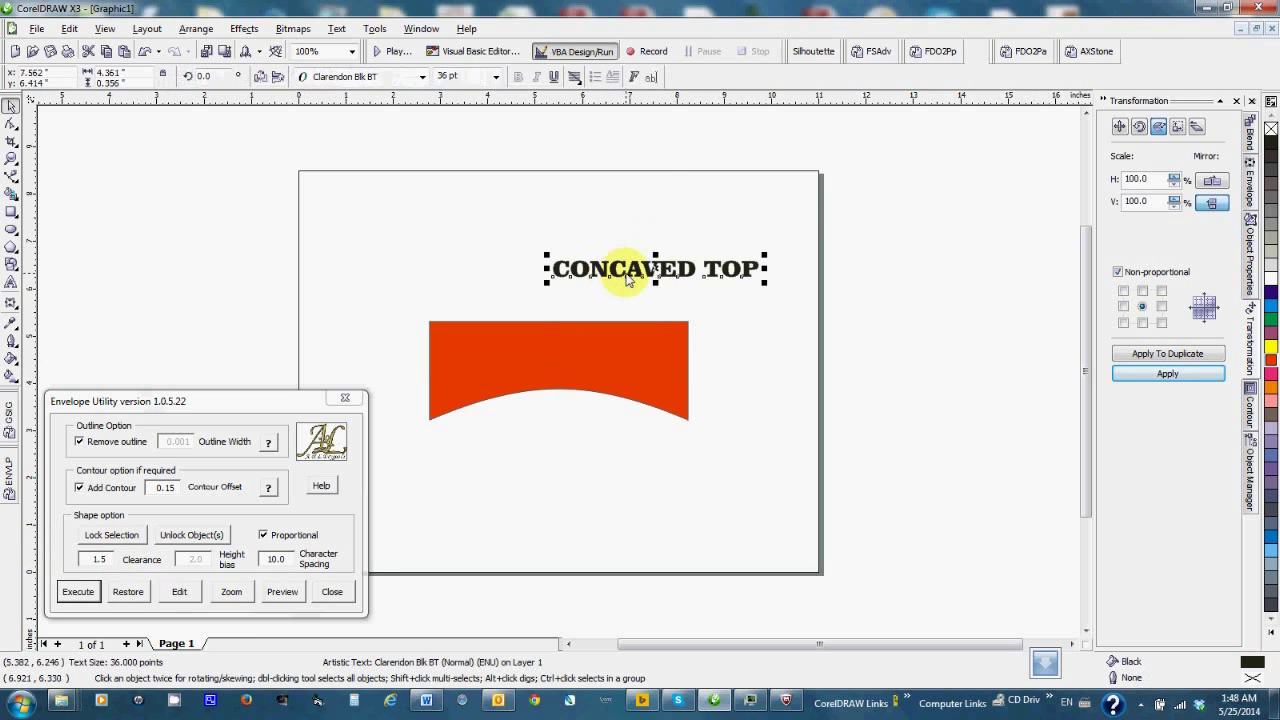
left_click(651, 77)
left_click_drag(586, 237, 540, 237)
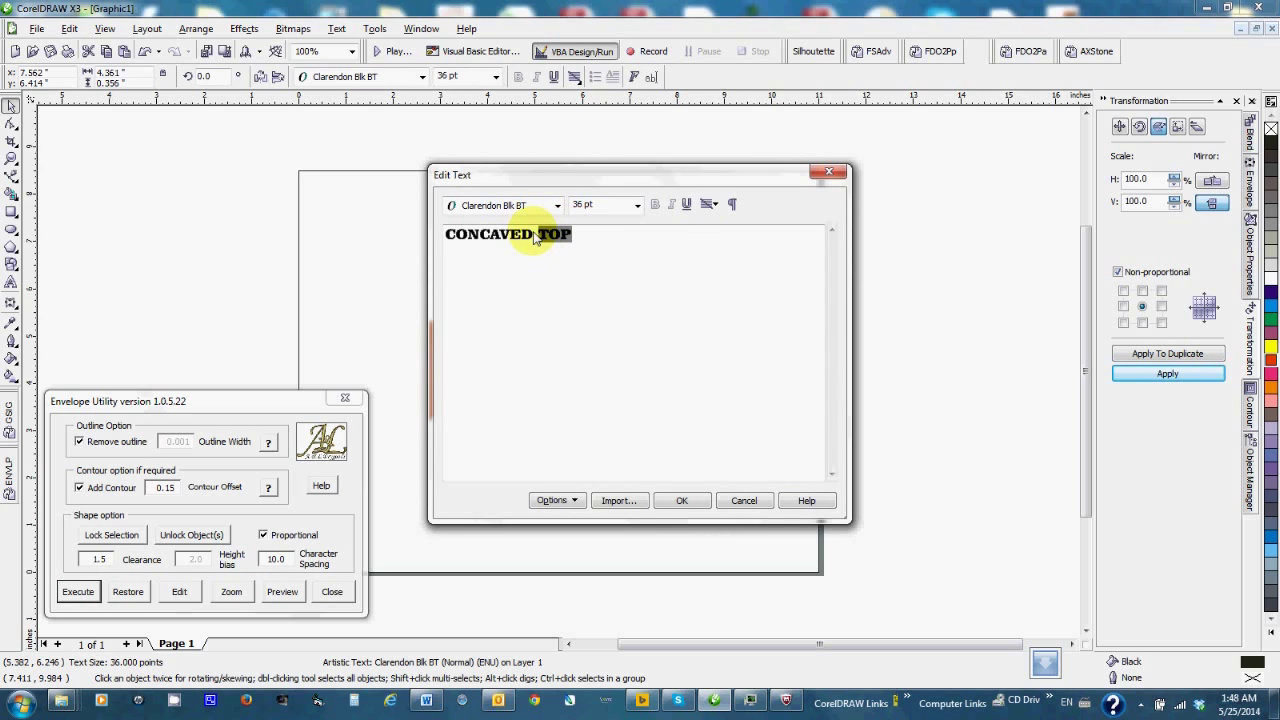
type("BOTTOM")
left_click(684, 500)
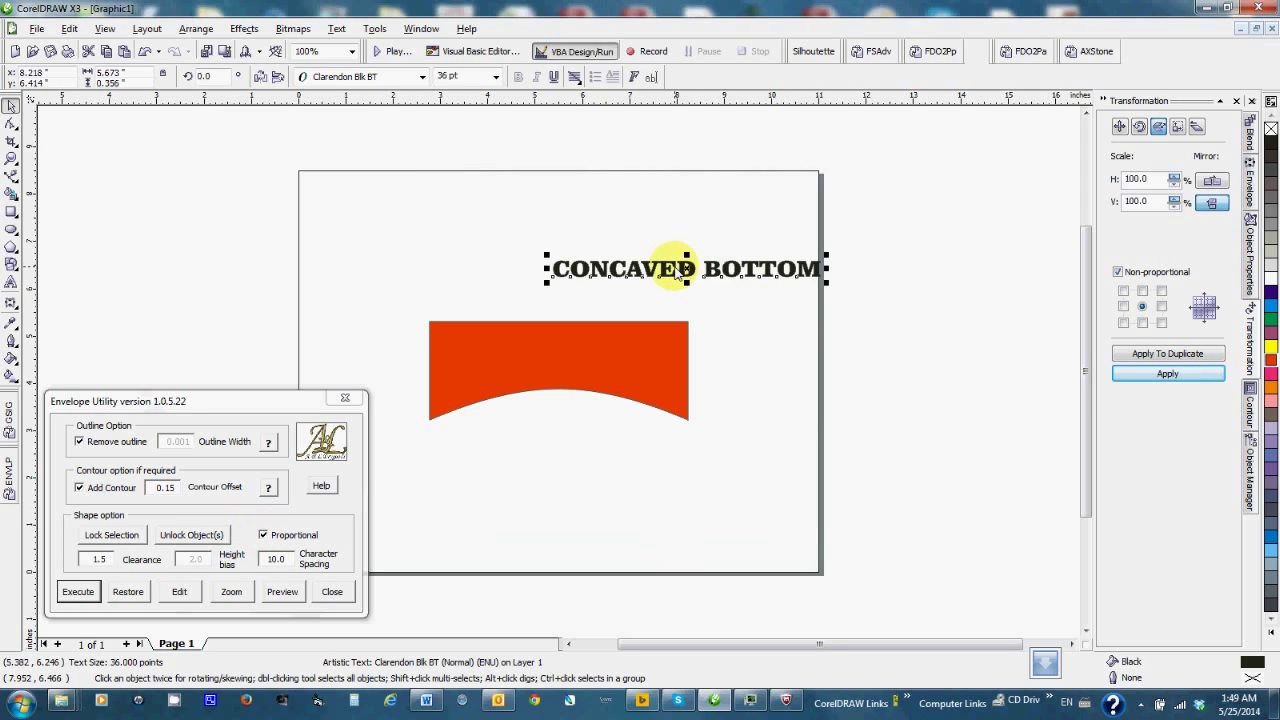
left_click_drag(677, 270, 577, 262)
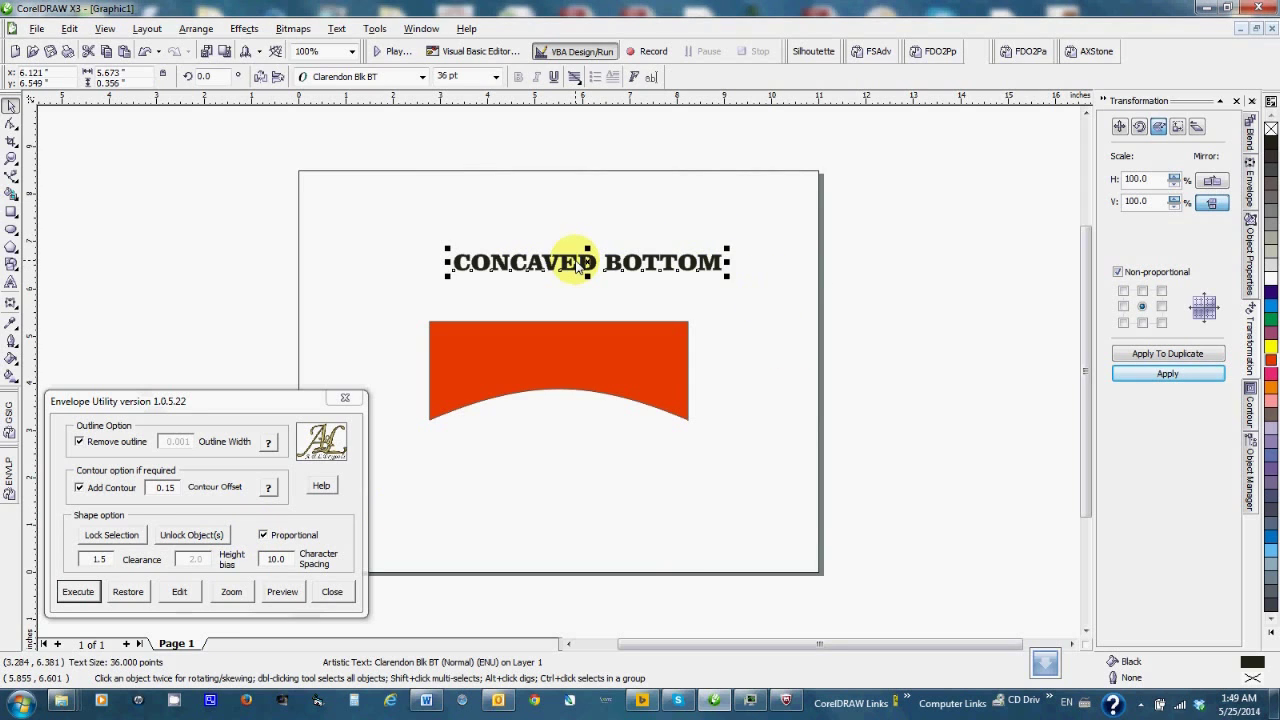
Run the envelope on CONCAVED BOTTOM with Proportional enabled and again with it disabled, restoring the original design after each run.
left_click(78, 592)
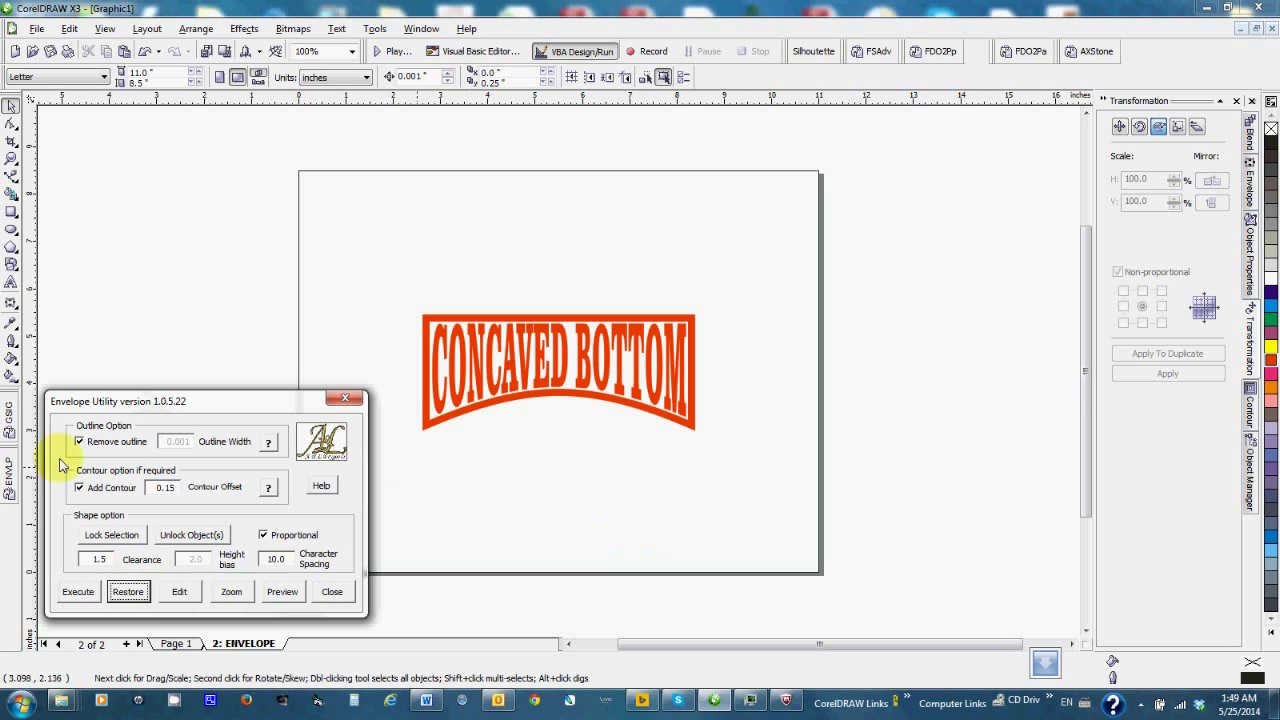
left_click(266, 539)
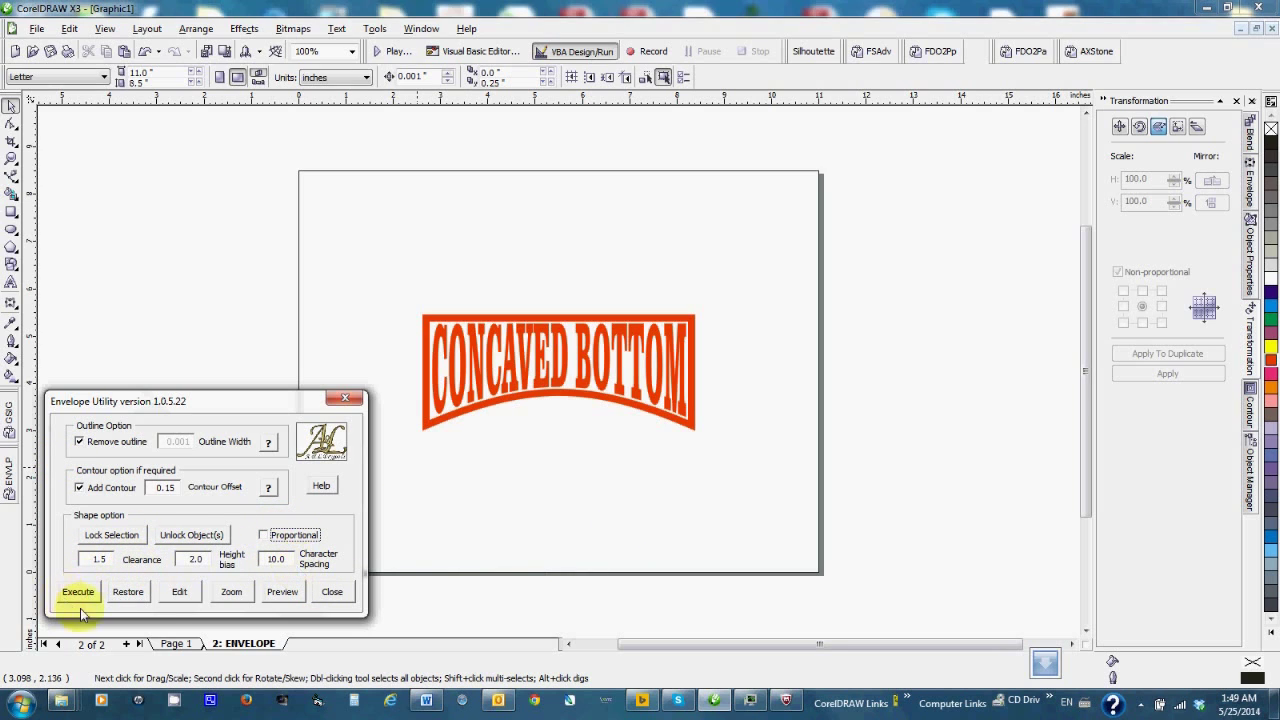
left_click(128, 591)
left_click(62, 592)
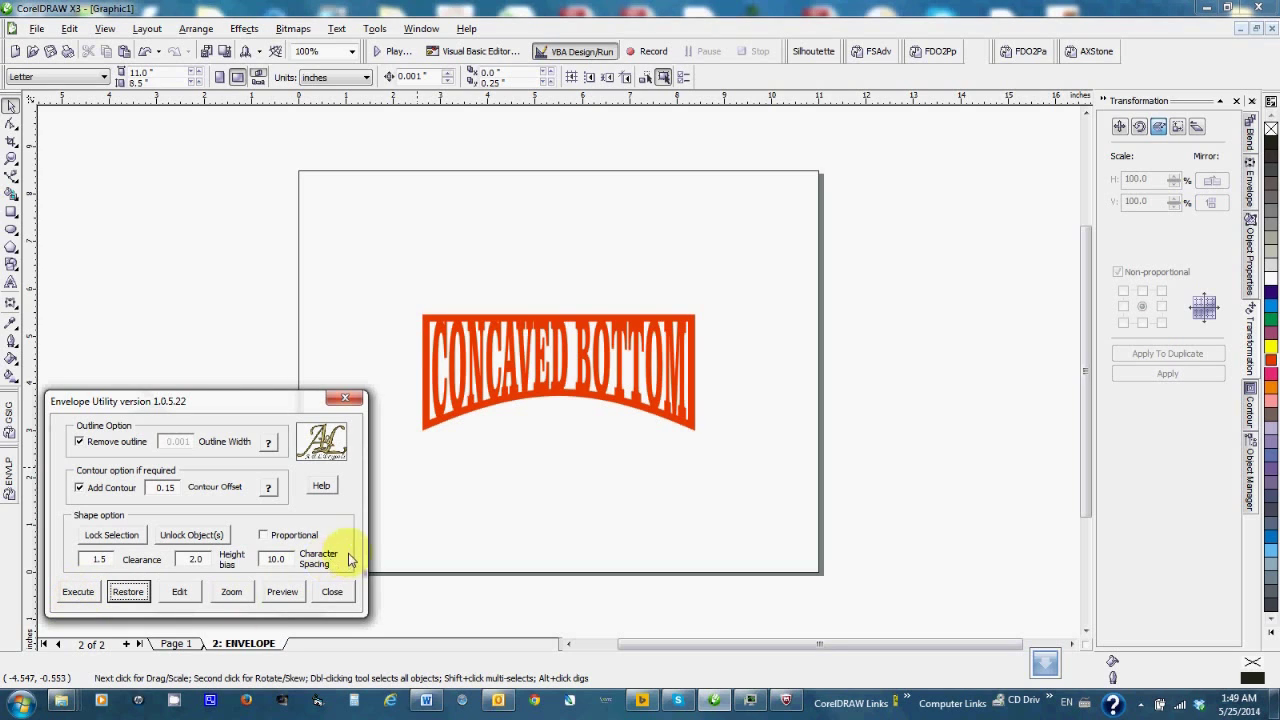
left_click(128, 591)
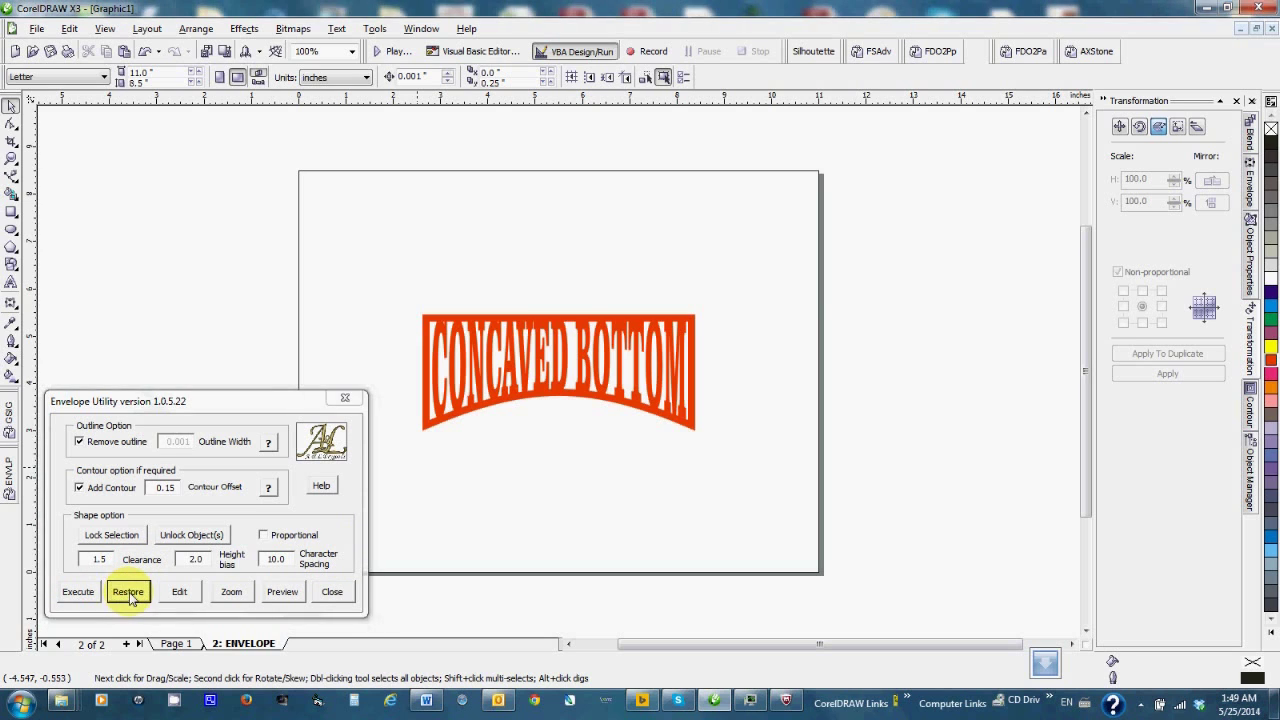
Mirror the red shape vertically so its curved edge faces up, and change the text above it to CONCAVED TOP.
left_click(622, 381)
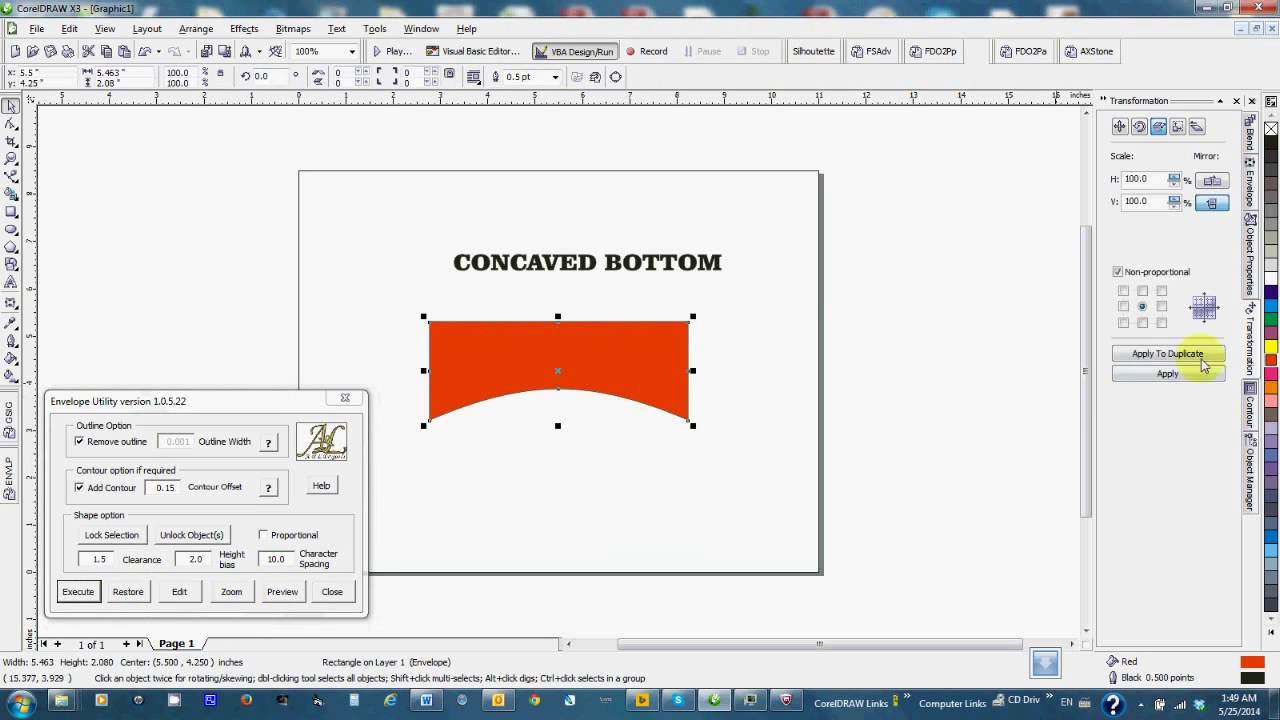
left_click(1181, 376)
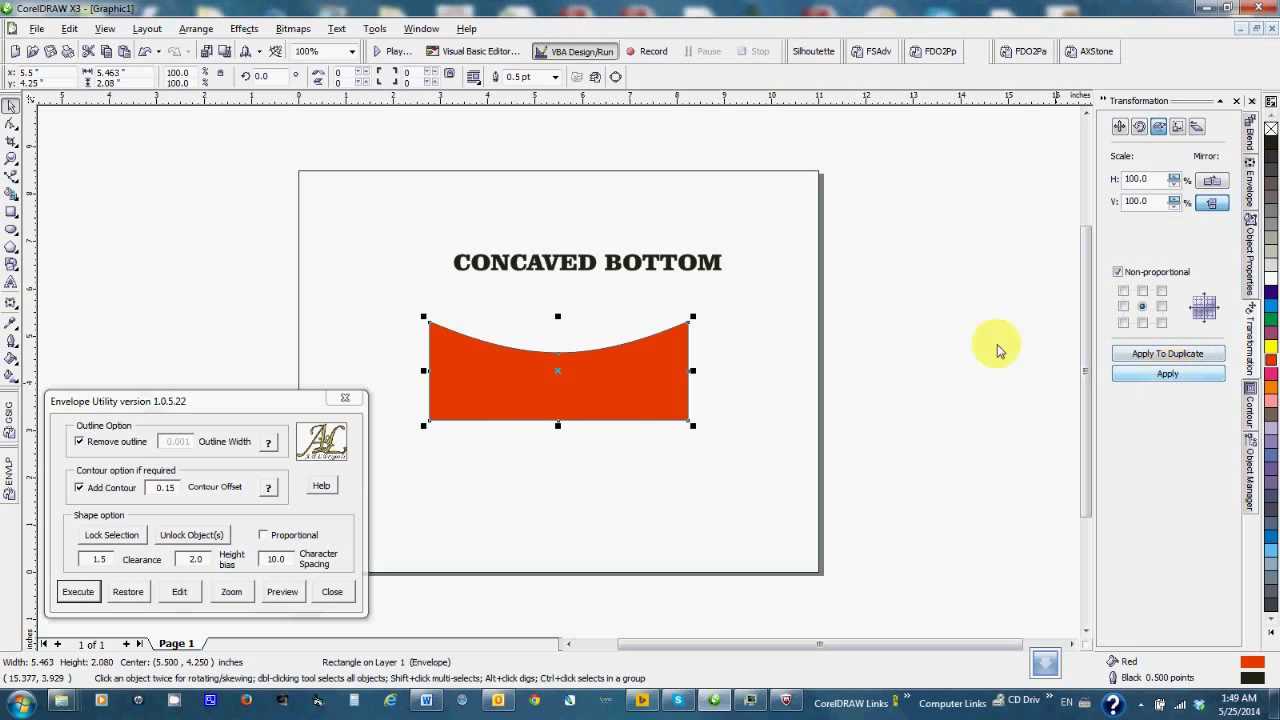
left_click(655, 264)
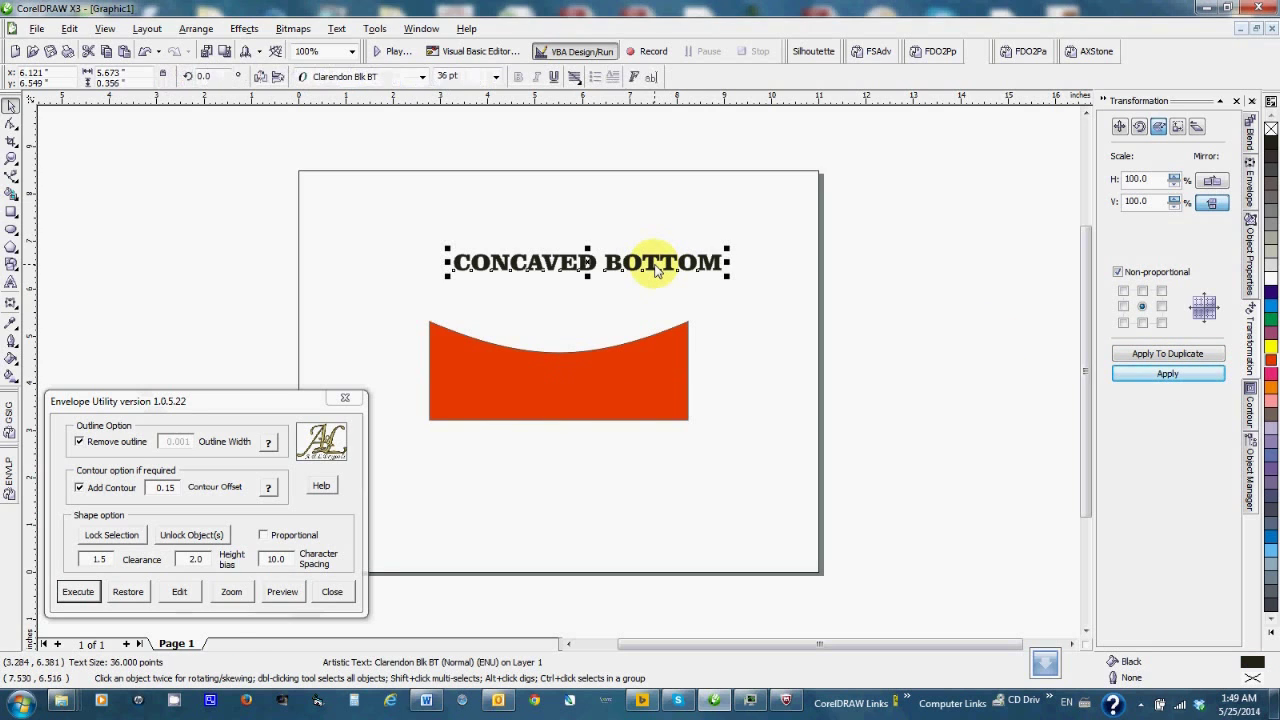
left_click(652, 78)
left_click_drag(608, 237, 543, 236)
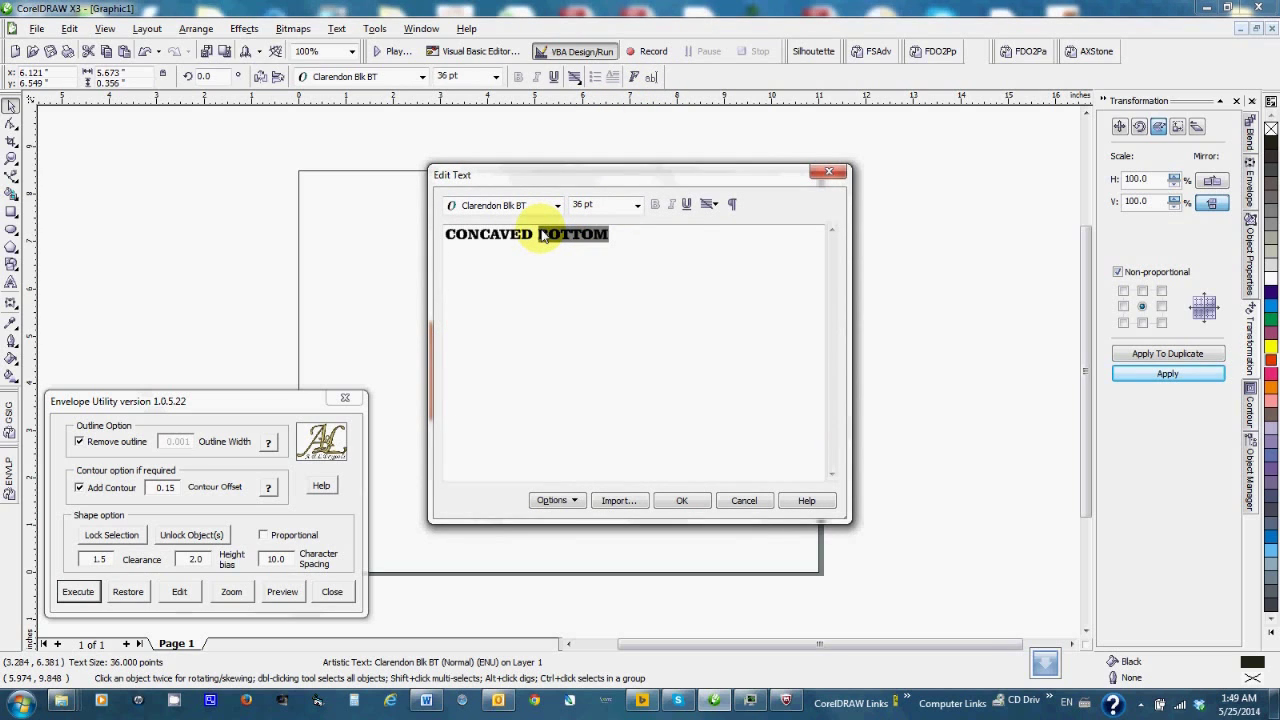
type("T")
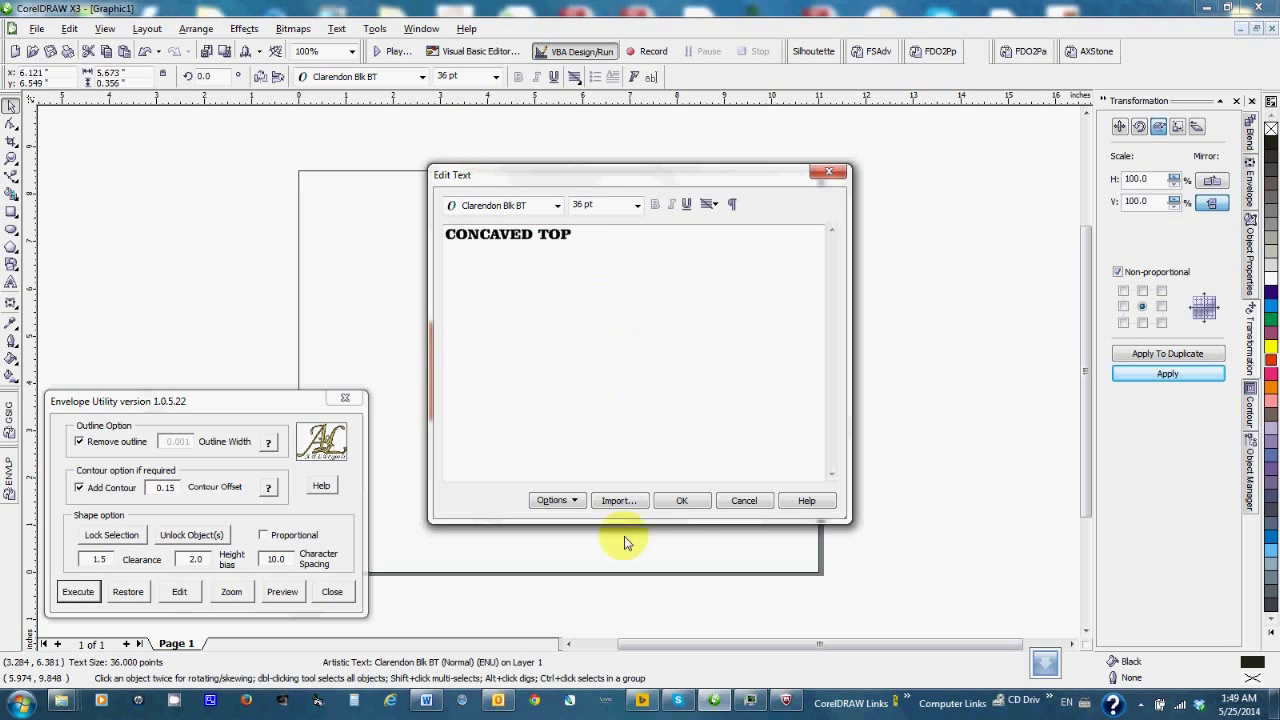
left_click(676, 503)
Run the envelope on CONCAVED TOP with Proportional disabled, a height bias of 2.0 and a contour offset of 0.15.
left_click(80, 594)
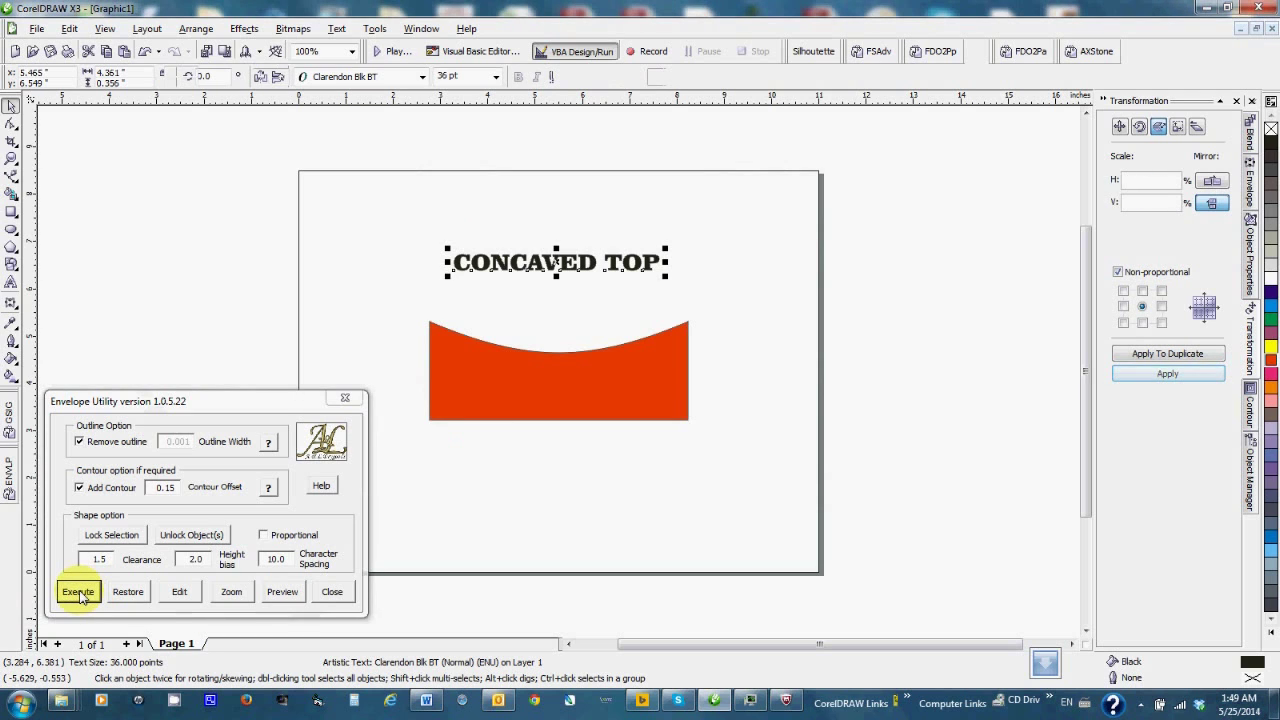